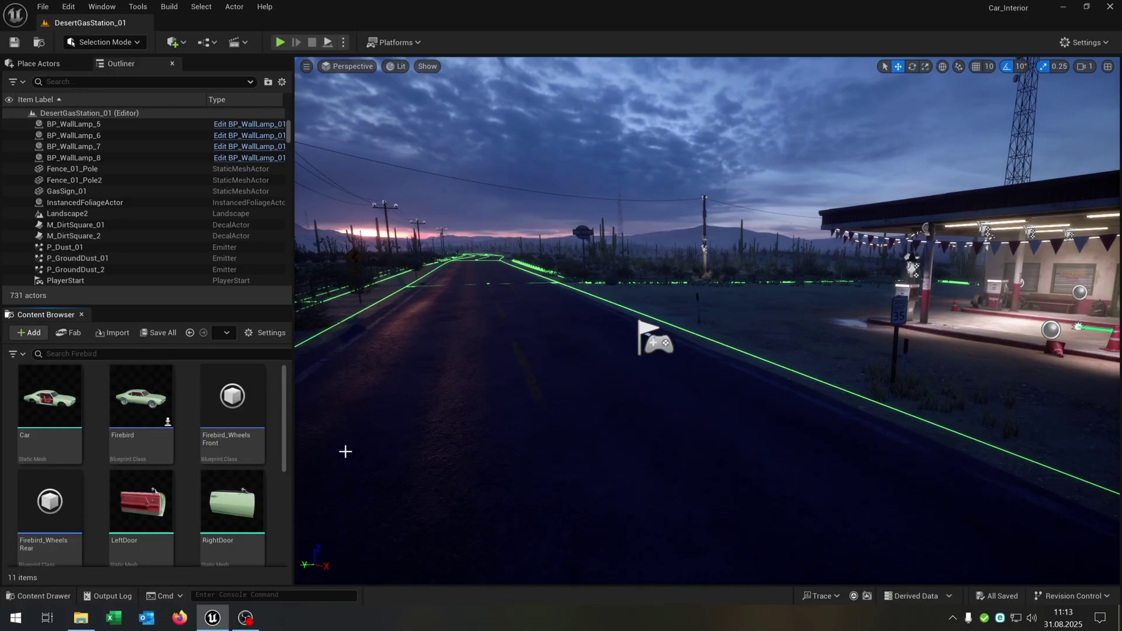
# Step: Create a folder named Lights inside the Firebird content folder and open it
pyautogui.rightClick(274, 457)
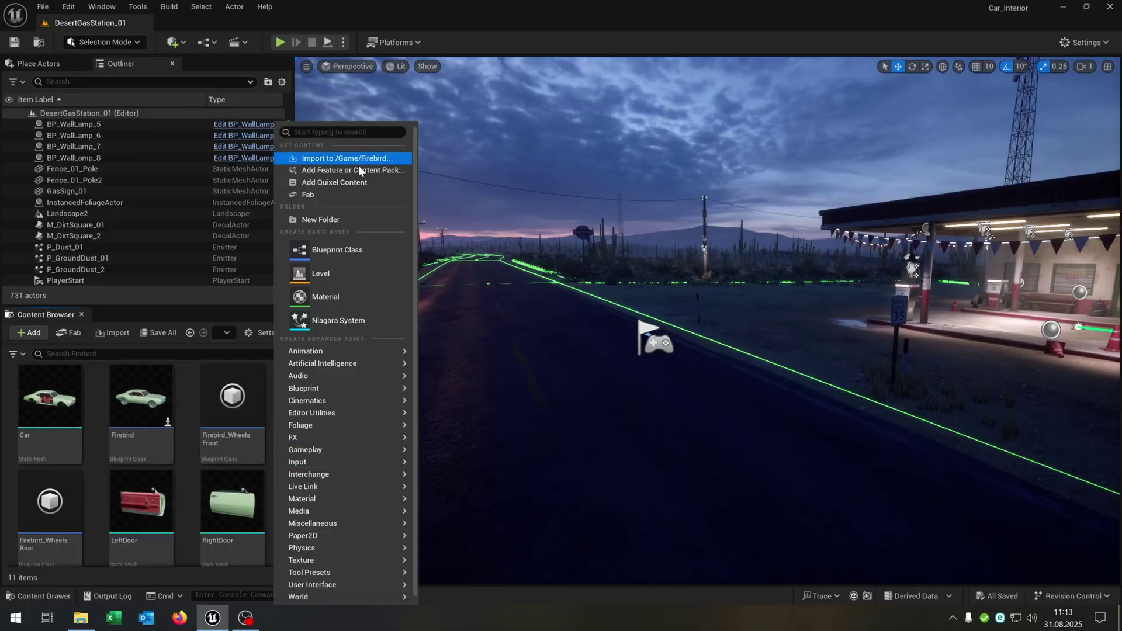
pyautogui.click(334, 221)
pyautogui.write('Light')
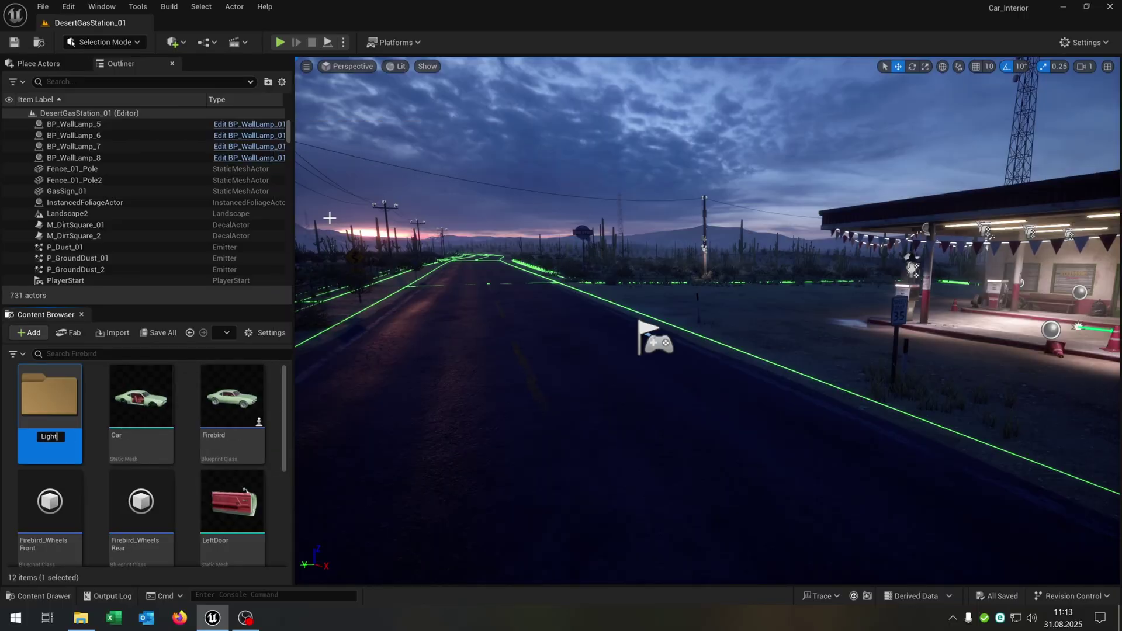
pyautogui.write('s')
pyautogui.press('Return')
pyautogui.press('Return')
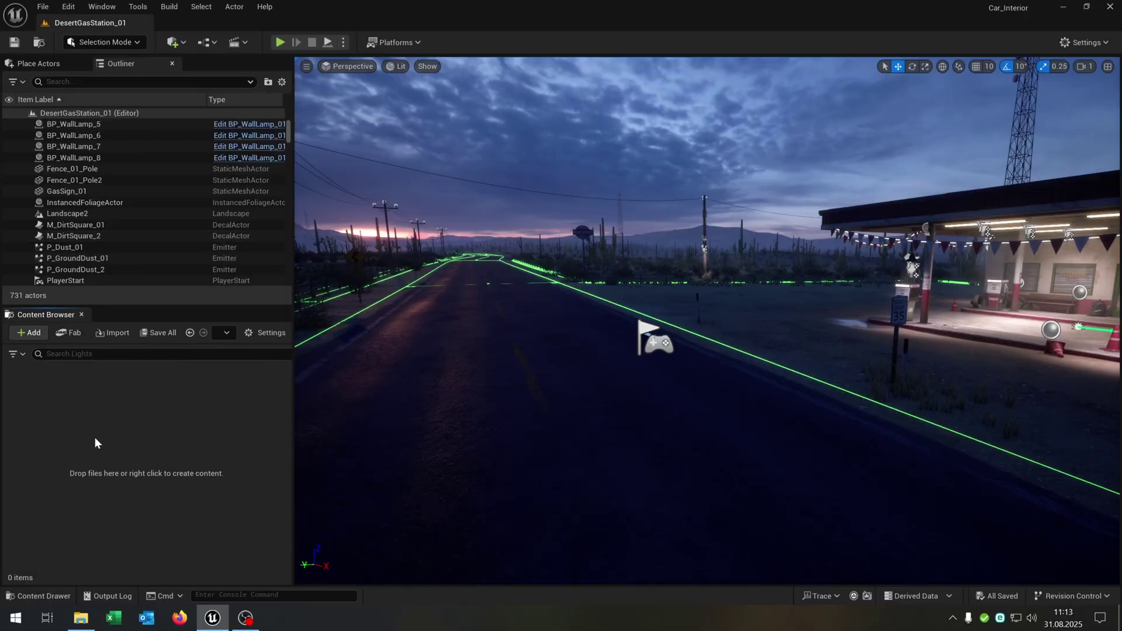
# Step: Create a material named Frontlight in the Lights folder and open it for editing
pyautogui.rightClick(111, 412)
pyautogui.click(187, 297)
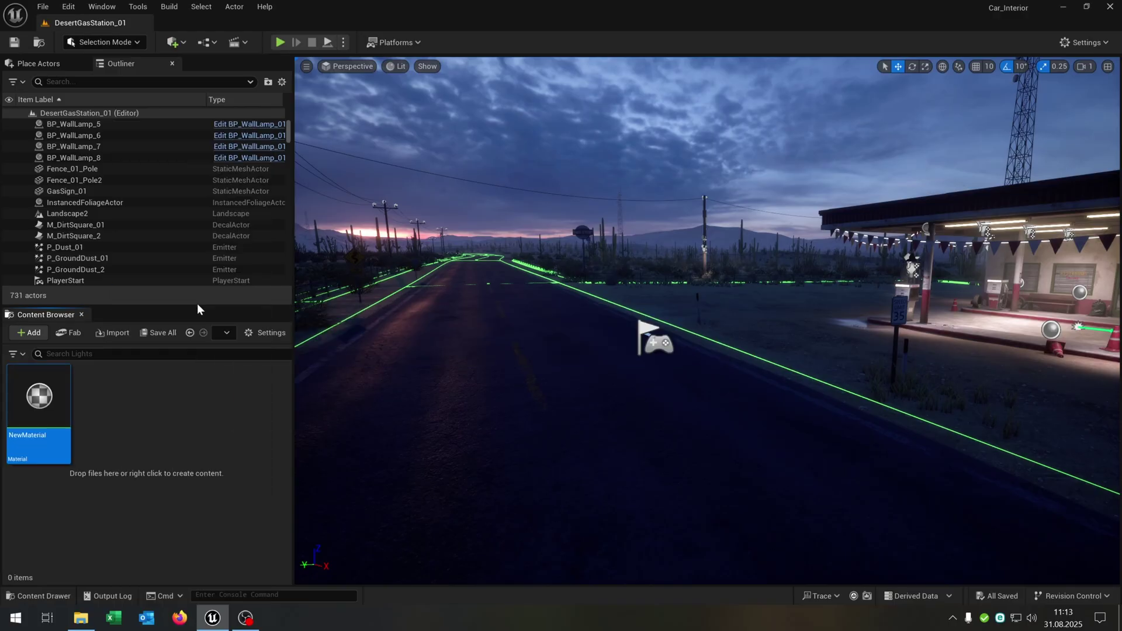
pyautogui.write('Fro')
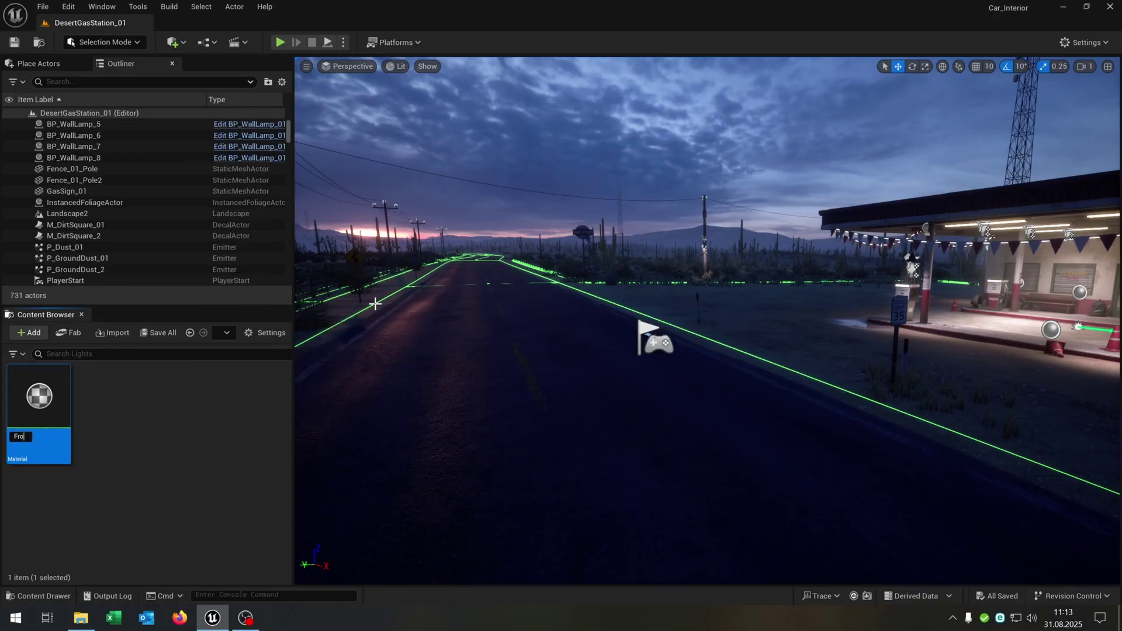
pyautogui.write('ntlight')
pyautogui.press('Return')
pyautogui.press('Return')
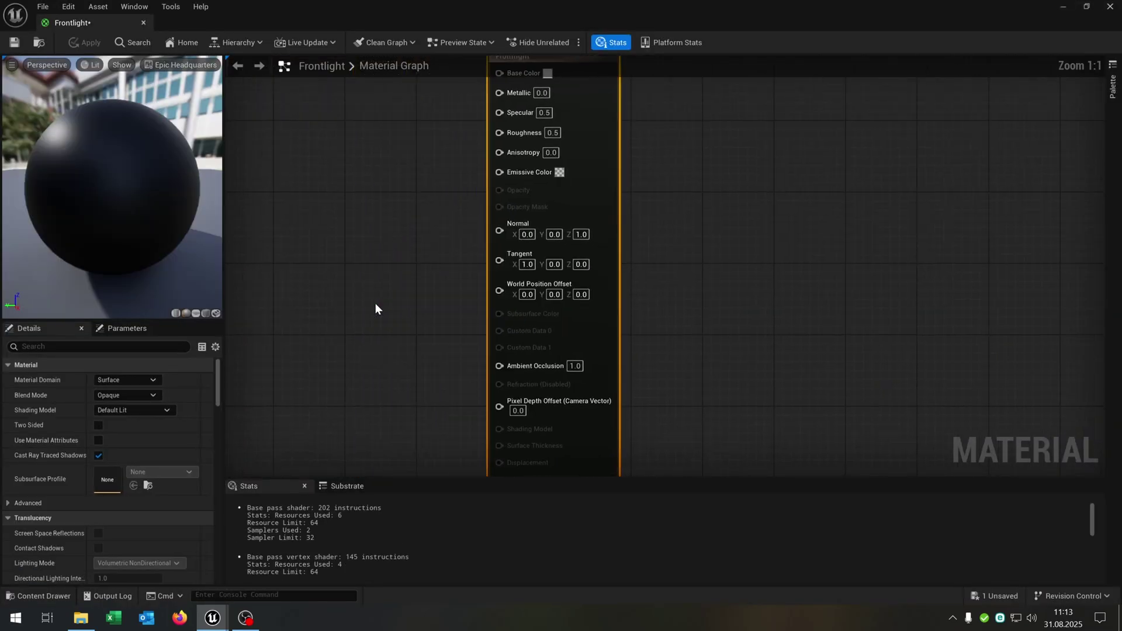
# Step: Dock the Frontlight material editor beside the DesertGasStation_01 level
pyautogui.moveTo(375, 303); pyautogui.dragTo(486, 304, button='right')
pyautogui.moveTo(105, 23); pyautogui.dragTo(257, 27)
pyautogui.moveTo(436, 158); pyautogui.dragTo(552, 331, button='right')
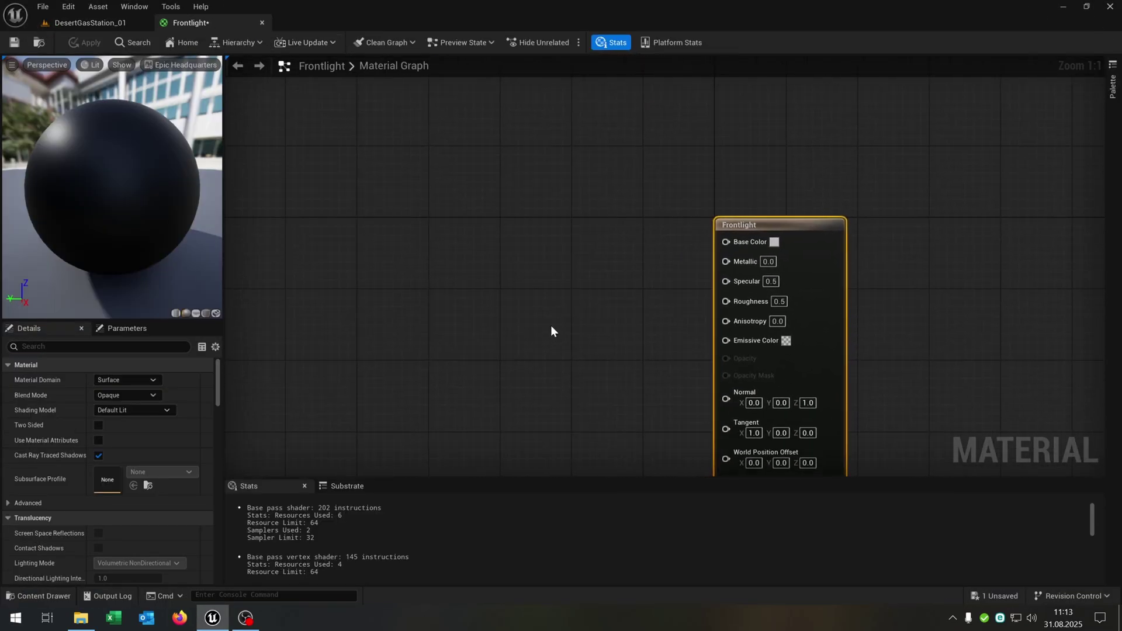
# Step: Add a Constant4Vector node to the material graph and connect its output to Base Color
pyautogui.rightClick(541, 190)
pyautogui.write('constan')
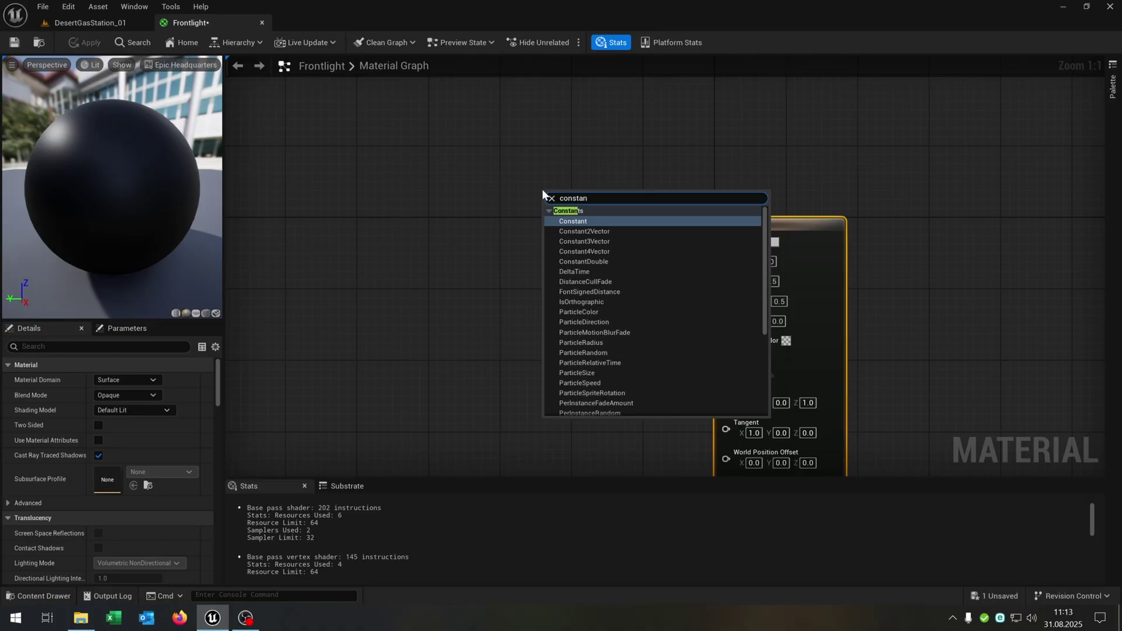
pyautogui.click(614, 251)
pyautogui.moveTo(581, 198); pyautogui.dragTo(754, 242)
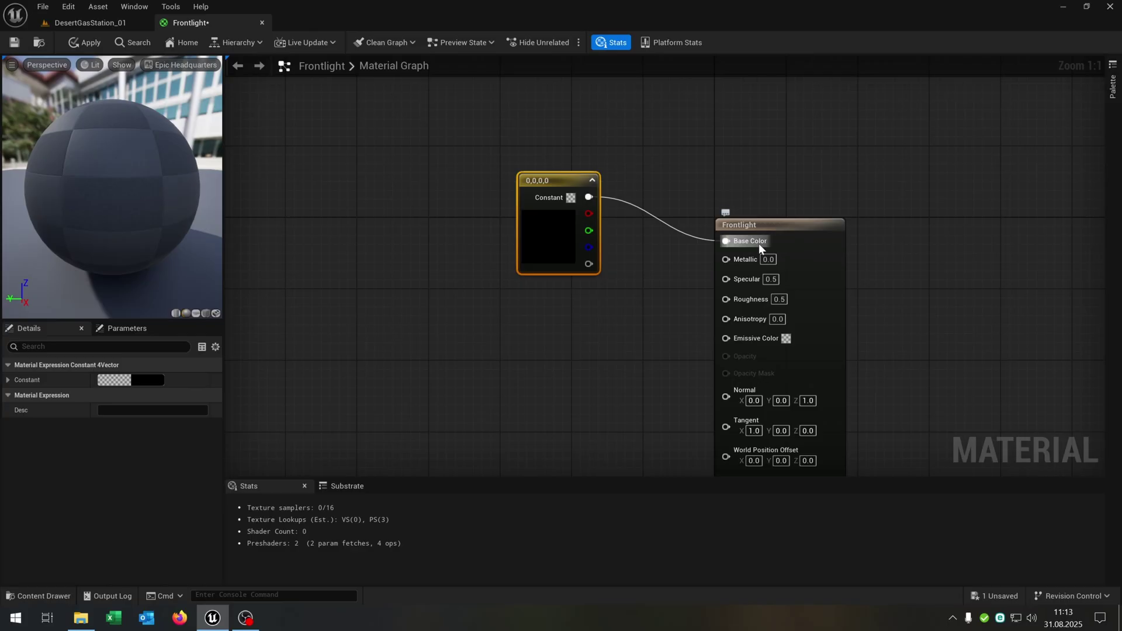
# Step: Set the Constant4Vector color to pale yellow, about R 1.0, G 0.99, B 0.56, with alpha 1.0
pyautogui.doubleClick(570, 198)
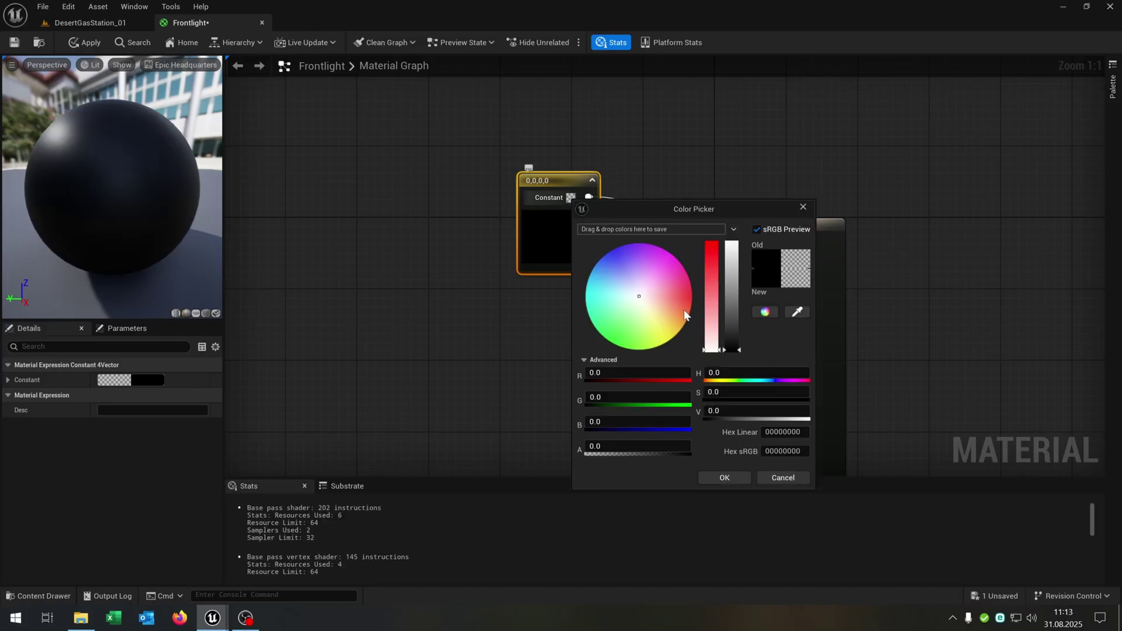
pyautogui.click(669, 332)
pyautogui.moveTo(670, 337); pyautogui.dragTo(681, 325)
pyautogui.moveTo(720, 258)
pyautogui.mouseDown()
pyautogui.moveTo(721, 311)
pyautogui.moveTo(720, 302)
pyautogui.mouseUp()
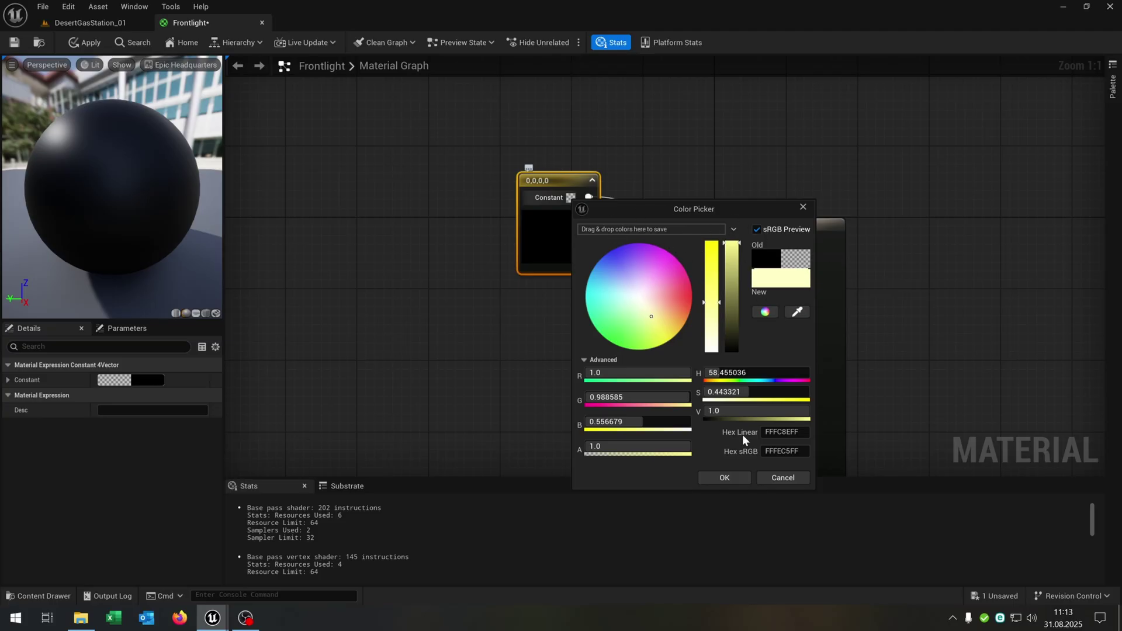
pyautogui.click(724, 477)
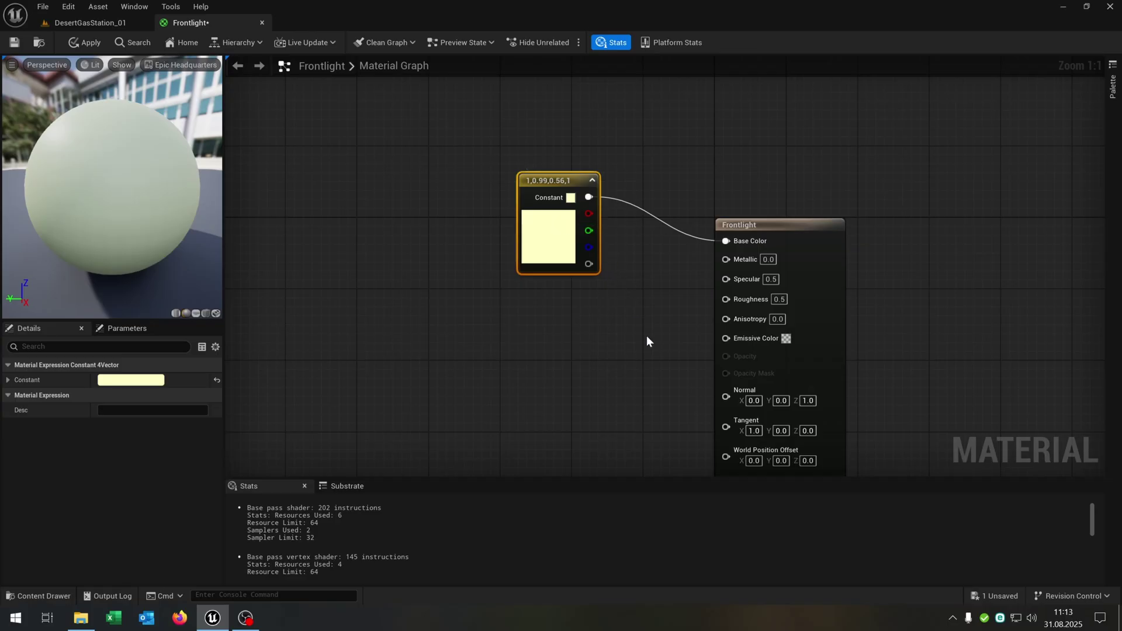
# Step: Move the color constant farther from the material node and add a scalar parameter named Intensity below it
pyautogui.moveTo(554, 178); pyautogui.dragTo(442, 219)
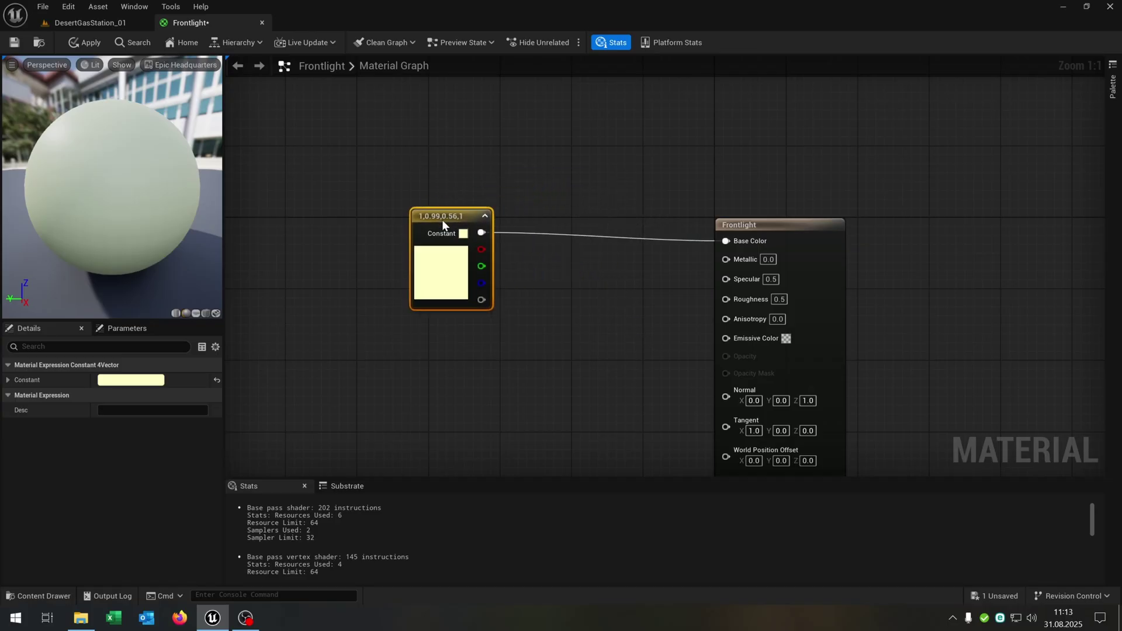
pyautogui.rightClick(436, 343)
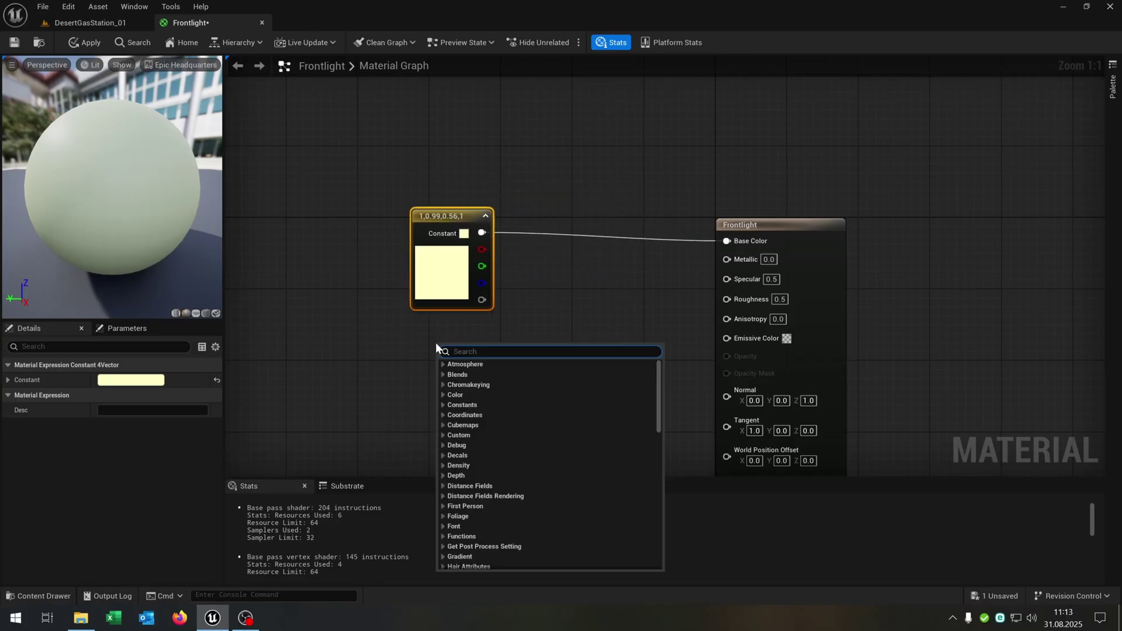
pyautogui.write('scalar')
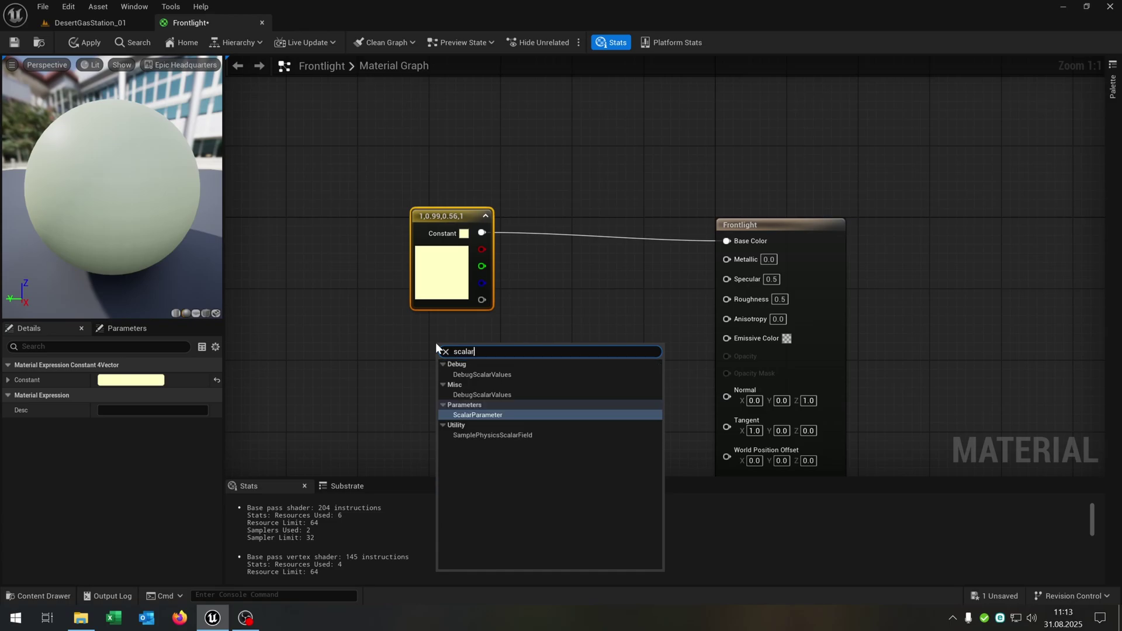
pyautogui.press('Return')
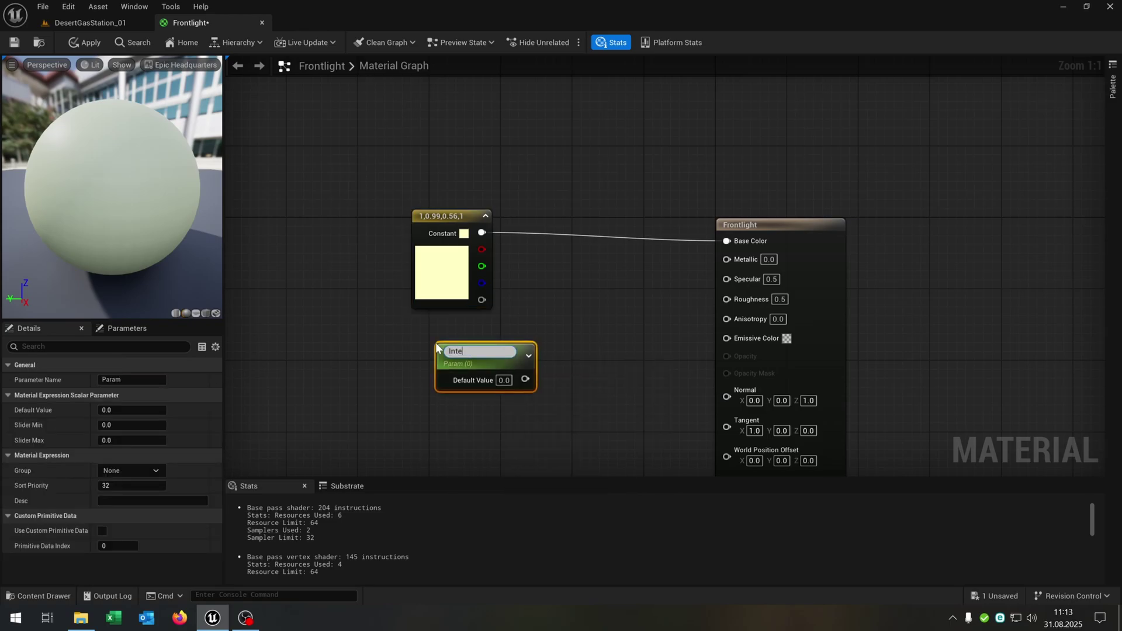
pyautogui.write('Intensity')
pyautogui.press('Return')
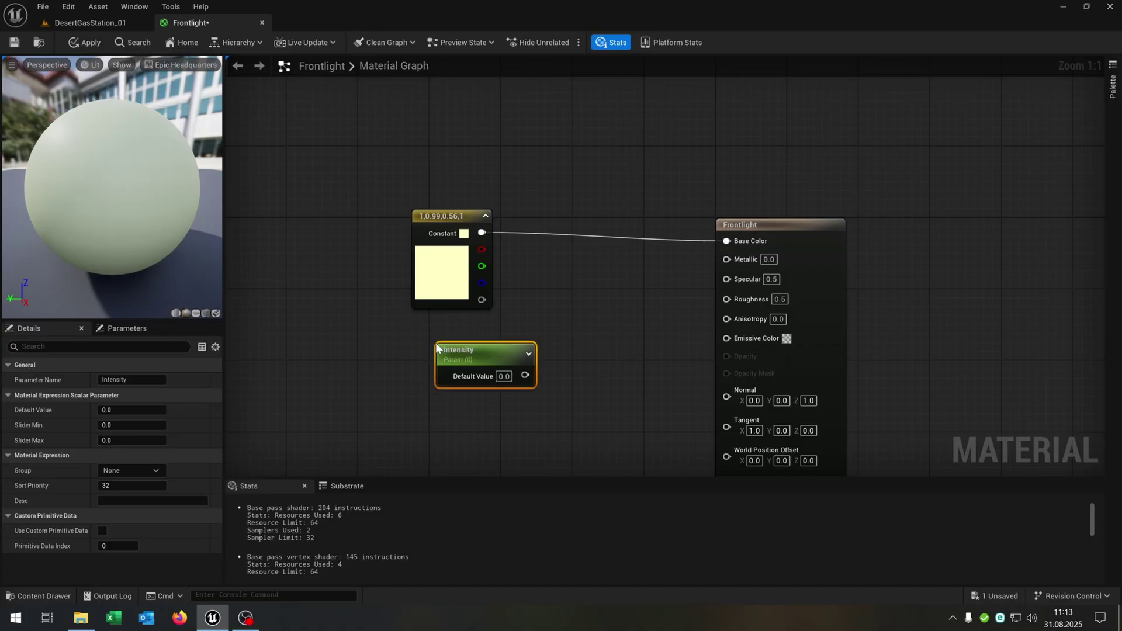
# Step: Multiply the color constant (A) by the Intensity parameter (B) and connect the result to Emissive Color
pyautogui.moveTo(494, 350); pyautogui.dragTo(534, 361)
pyautogui.write('mu')
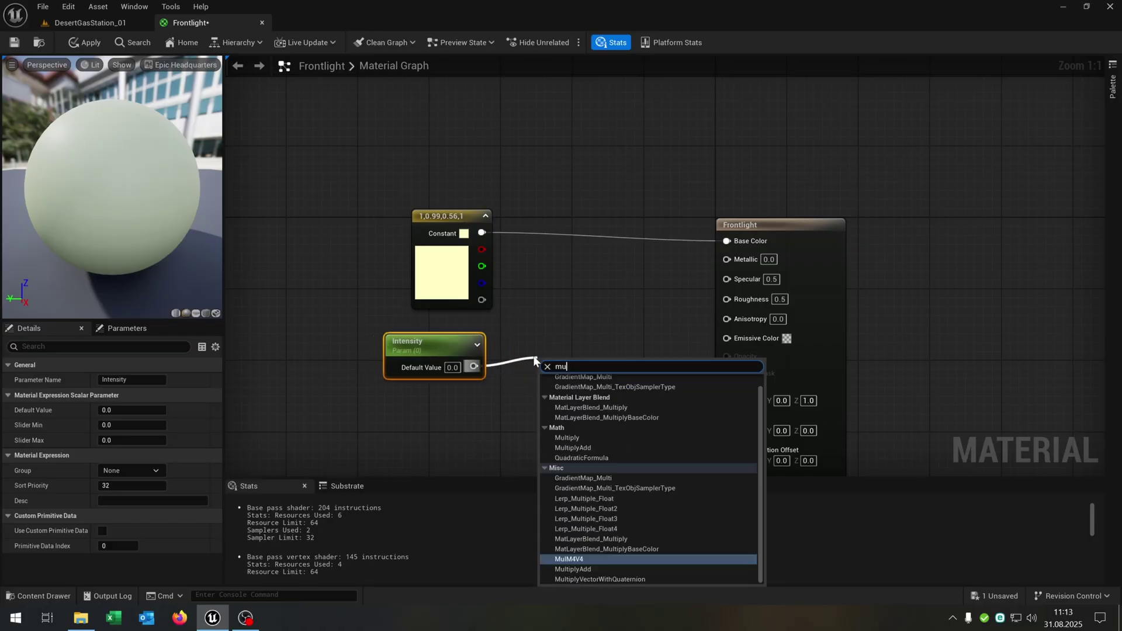
pyautogui.write('lt')
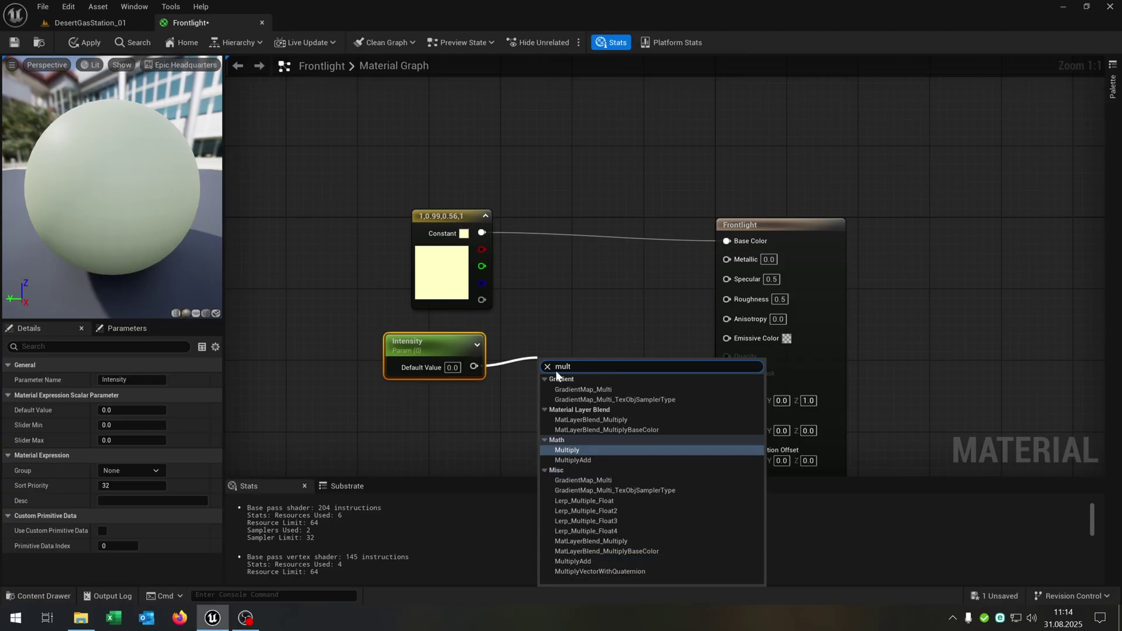
pyautogui.click(592, 447)
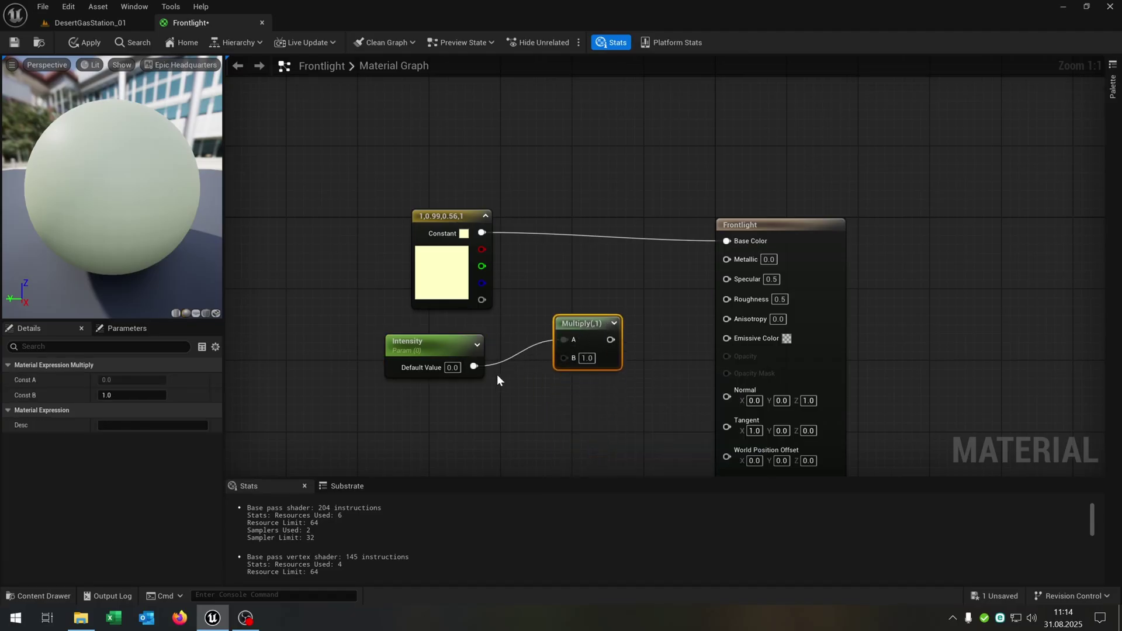
pyautogui.moveTo(564, 340)
pyautogui.keyDown('ctrl'); pyautogui.mouseDown()
pyautogui.moveTo(535, 363)
pyautogui.moveTo(577, 359)
pyautogui.moveTo(564, 359)
pyautogui.mouseUp(); pyautogui.keyUp('ctrl')
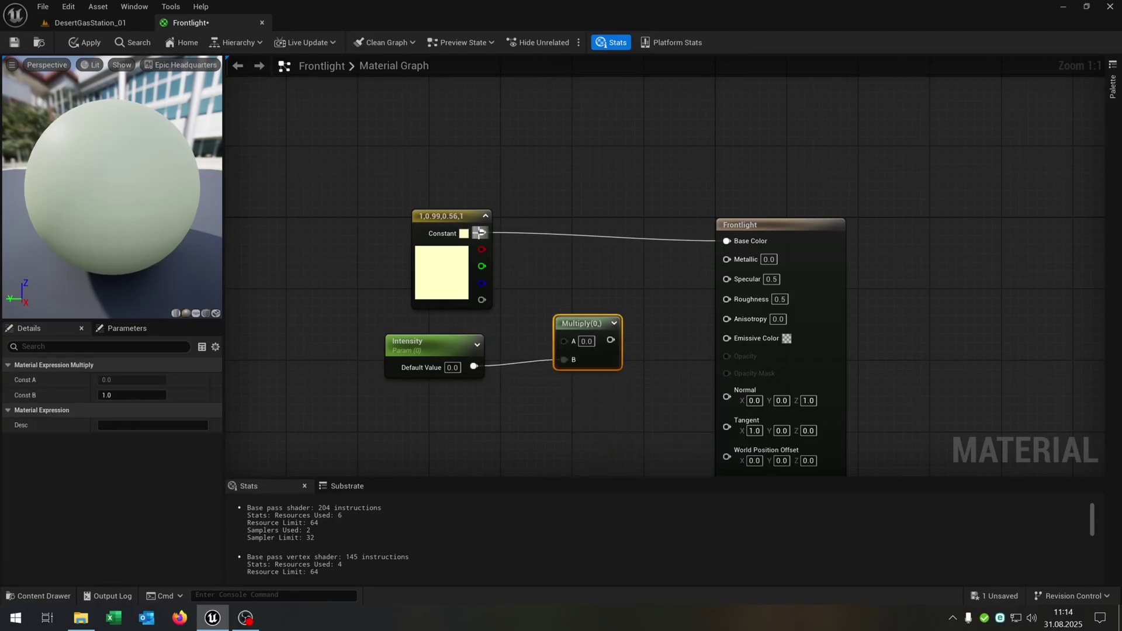
pyautogui.moveTo(479, 233); pyautogui.dragTo(760, 340)
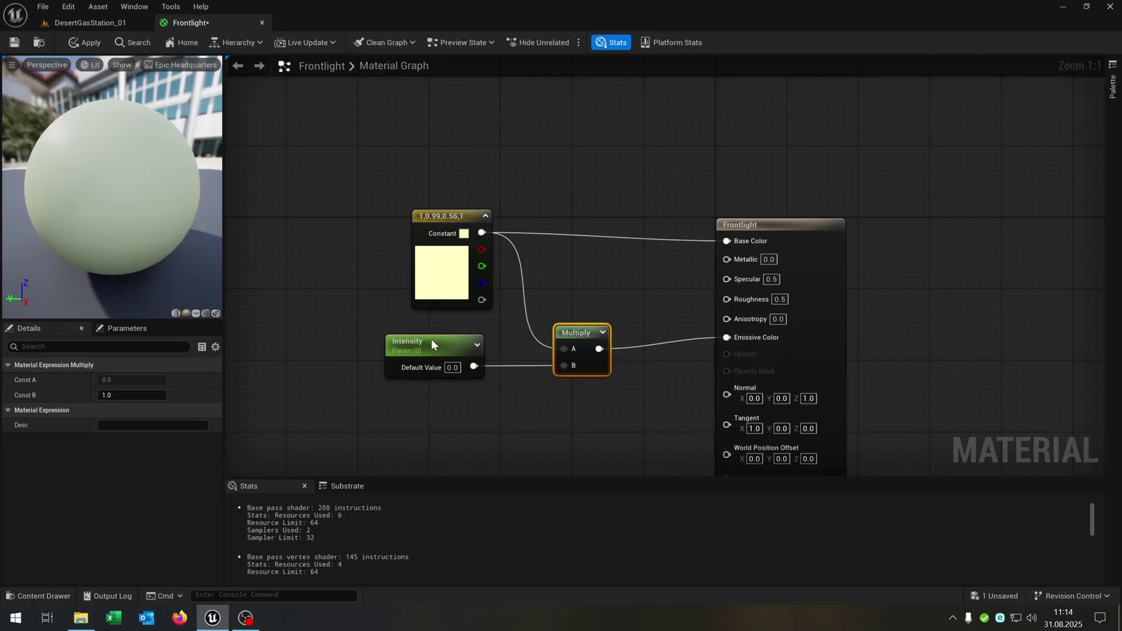
# Step: Test the material's glow with an Intensity default value of 50 and reset the value to 0
pyautogui.click(453, 367)
pyautogui.write('50')
pyautogui.press('Return')
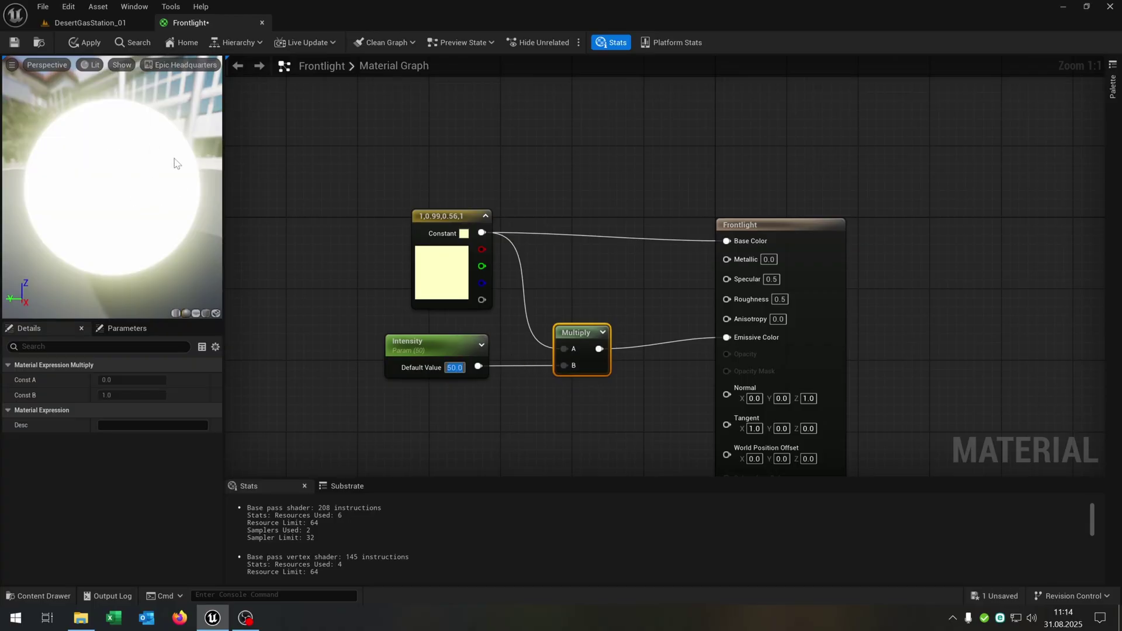
pyautogui.write('0')
pyautogui.press('Return')
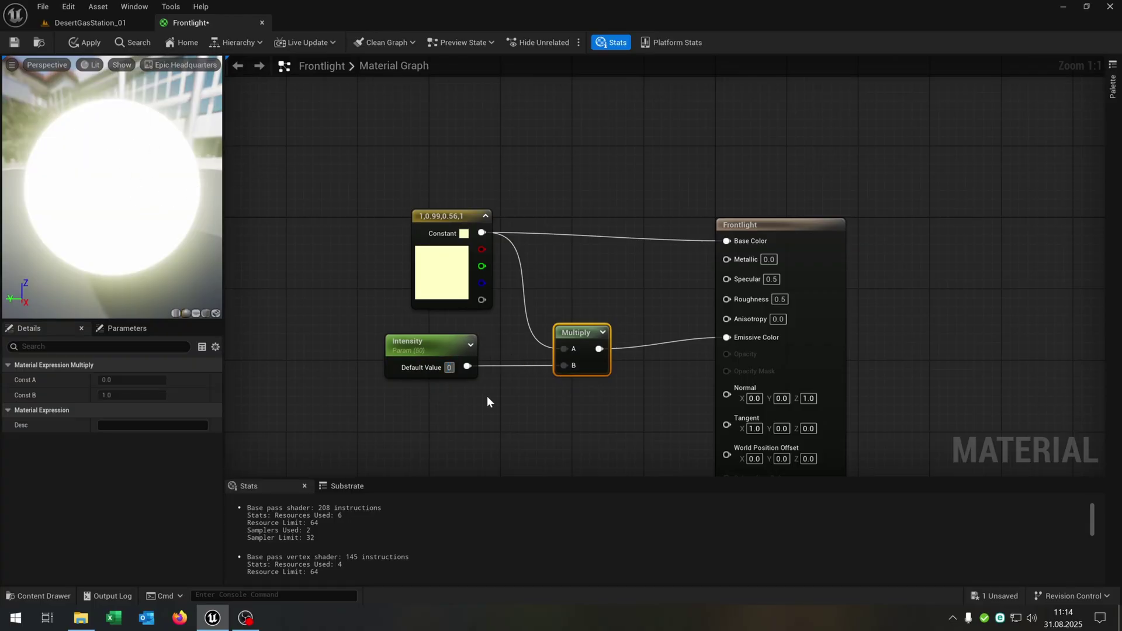
# Step: Apply and save the Frontlight material and close its editor
pyautogui.click(85, 42)
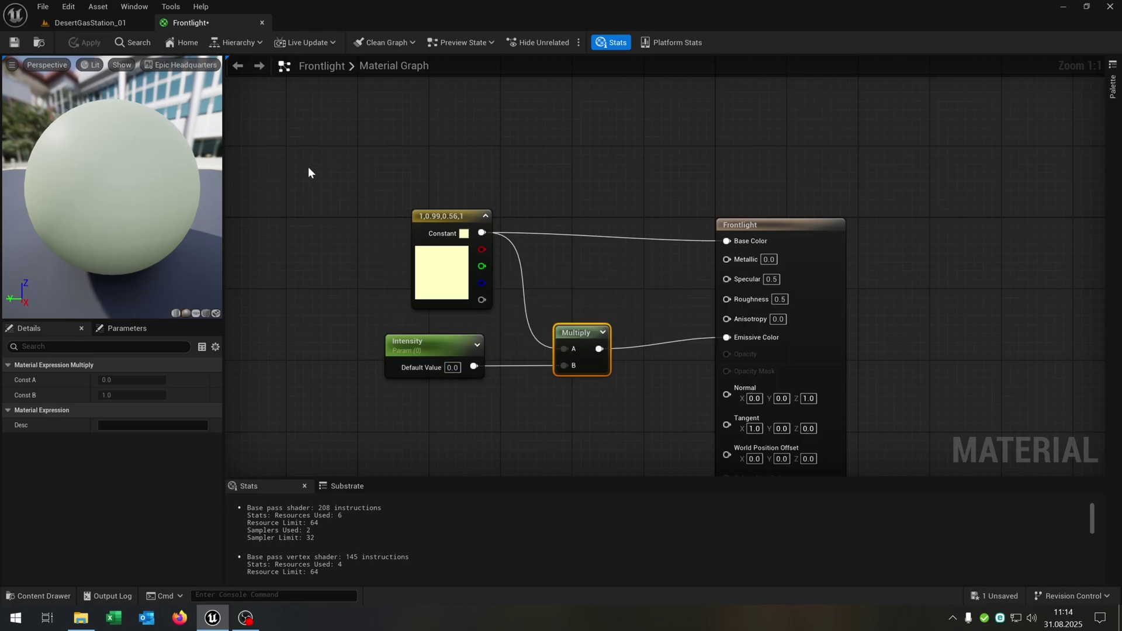
pyautogui.click(17, 46)
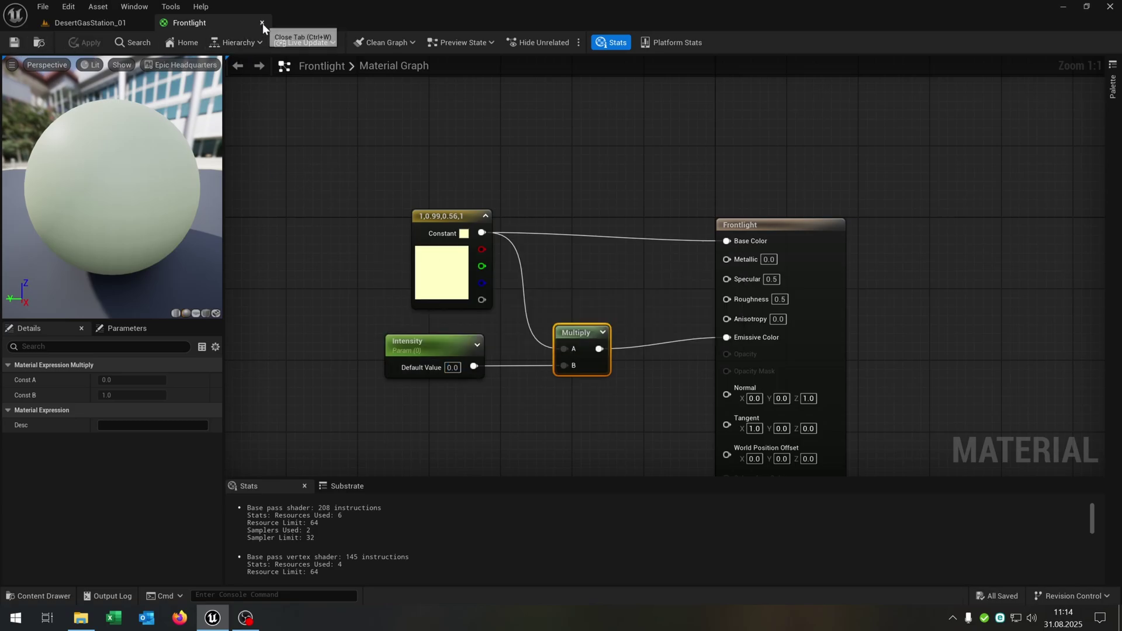
pyautogui.click(262, 23)
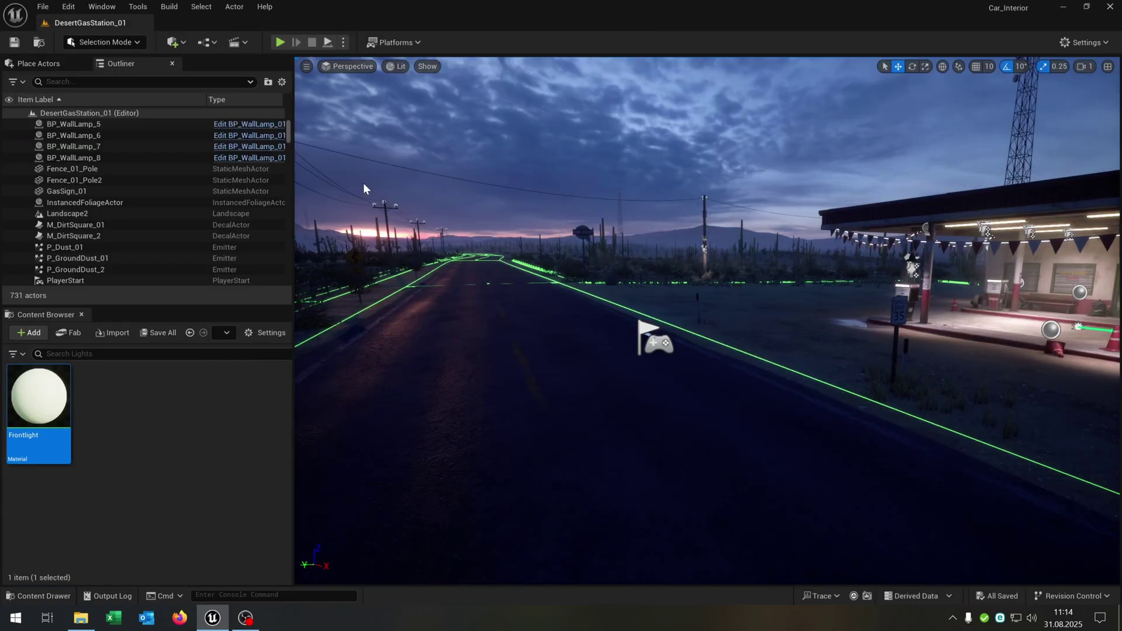
# Step: Create a material instance from the Frontlight material, keeping the suggested name
pyautogui.rightClick(52, 408)
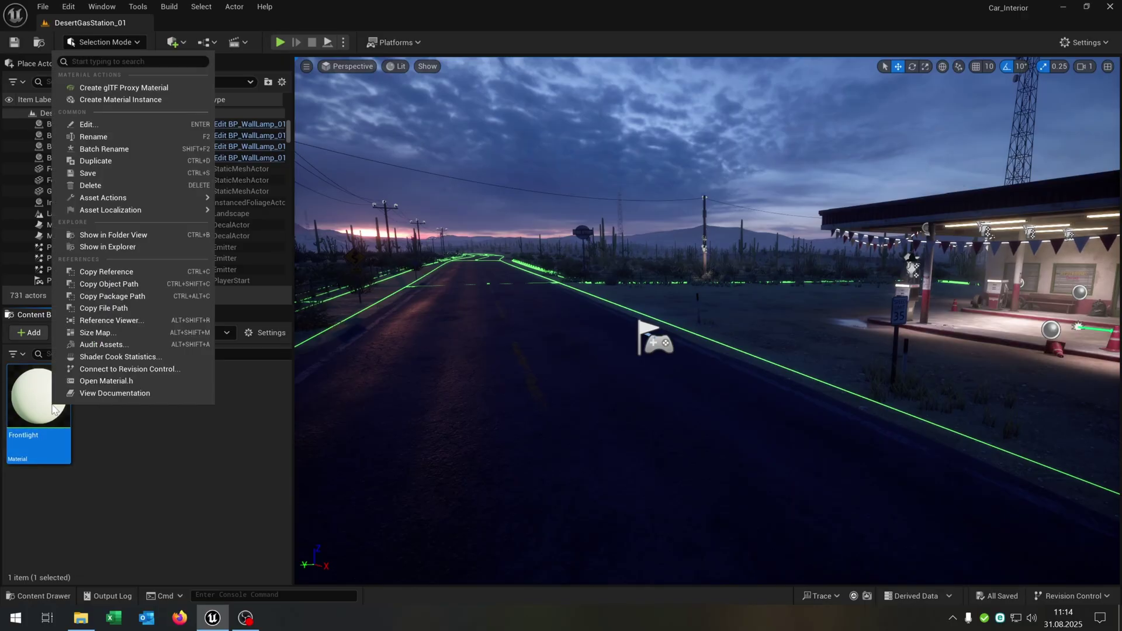
pyautogui.click(131, 100)
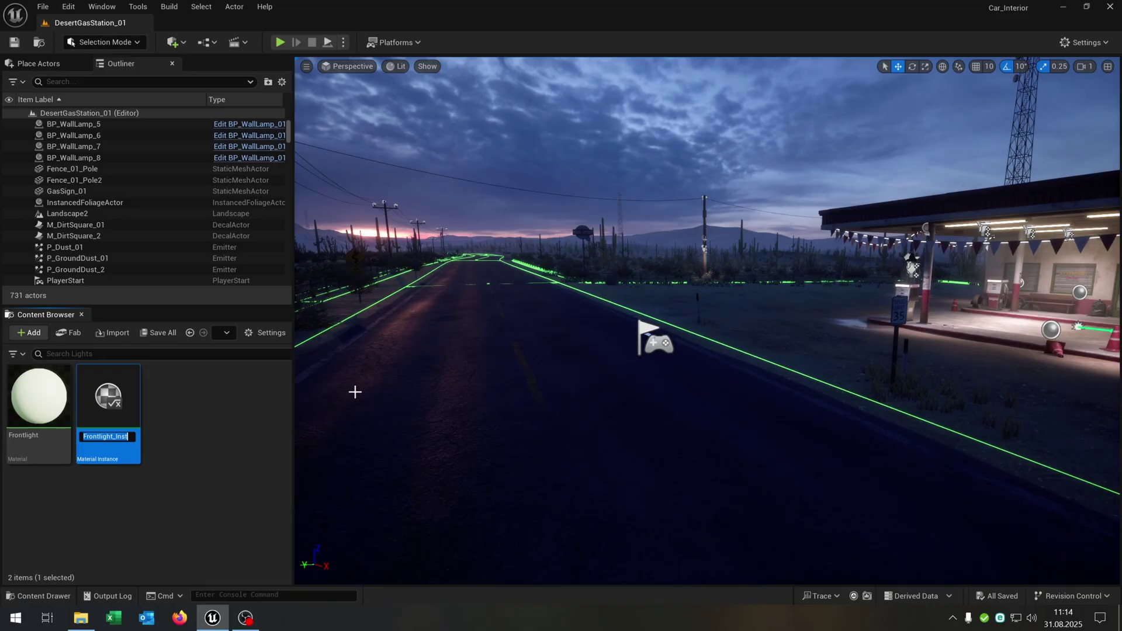
pyautogui.press('Return')
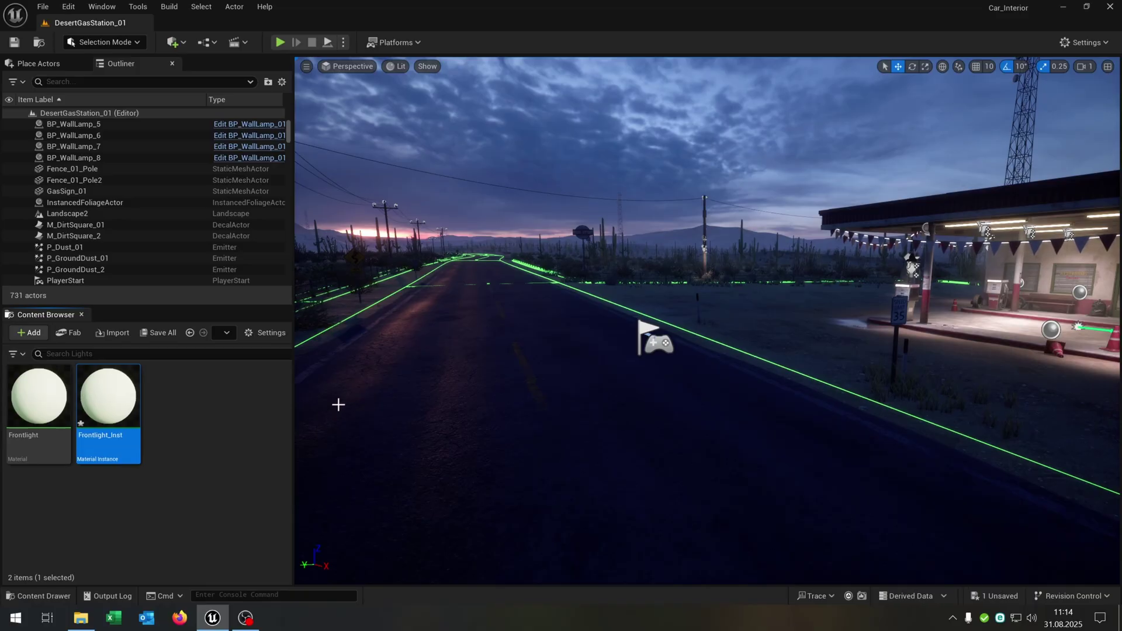
# Step: Open the new Frontlight material instance and enable the override of its Intensity parameter
pyautogui.doubleClick(114, 398)
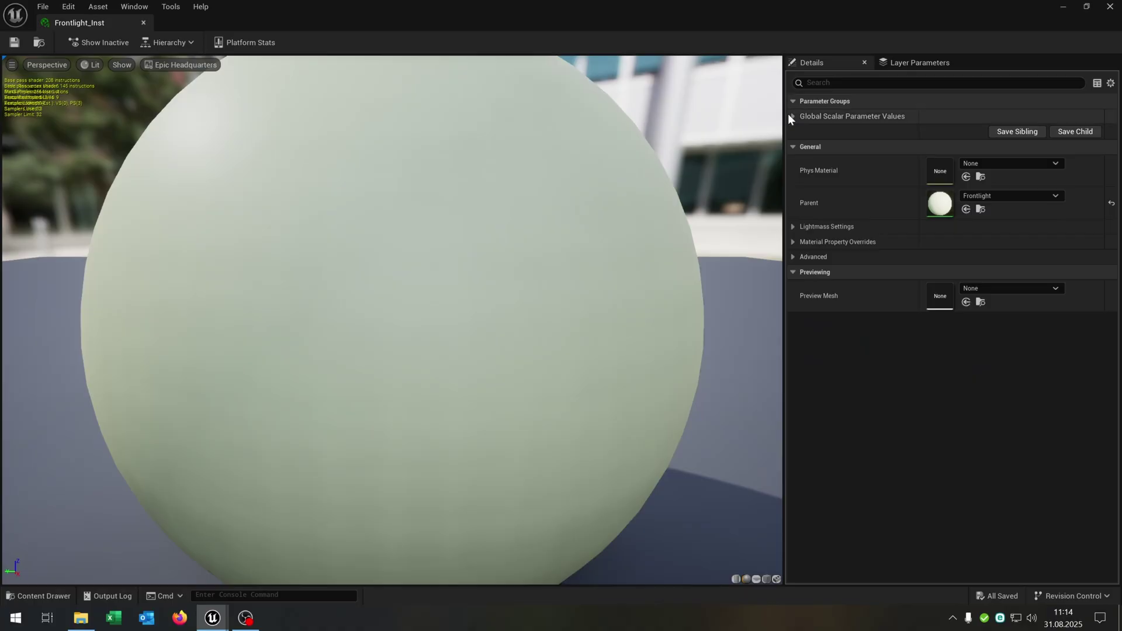
pyautogui.click(790, 115)
pyautogui.scroll(-5, 520, 188)
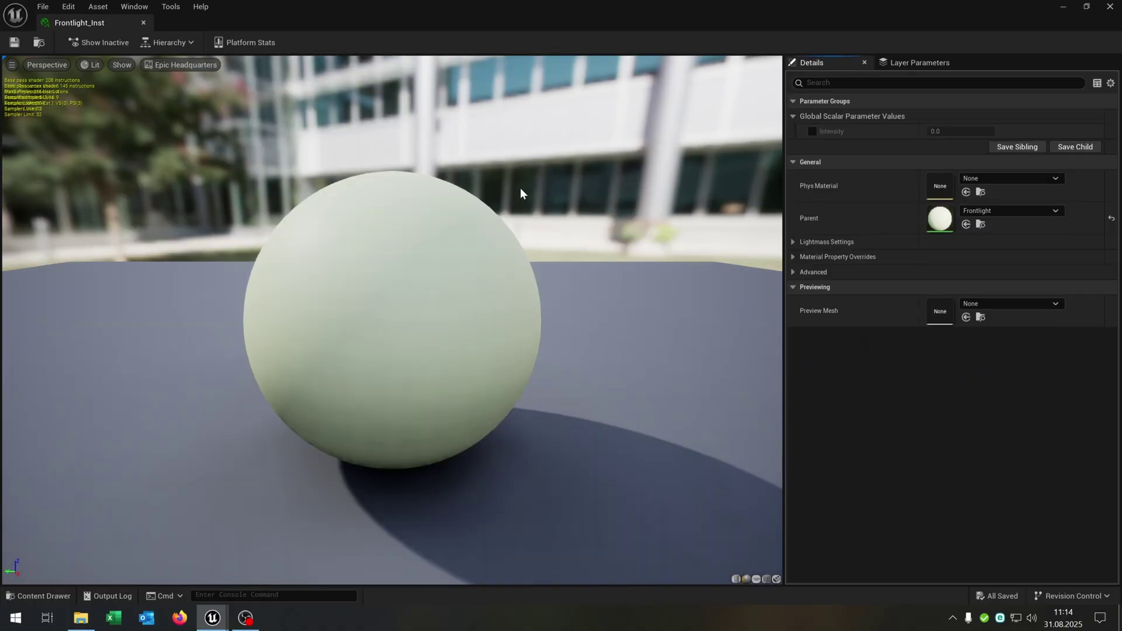
pyautogui.click(812, 130)
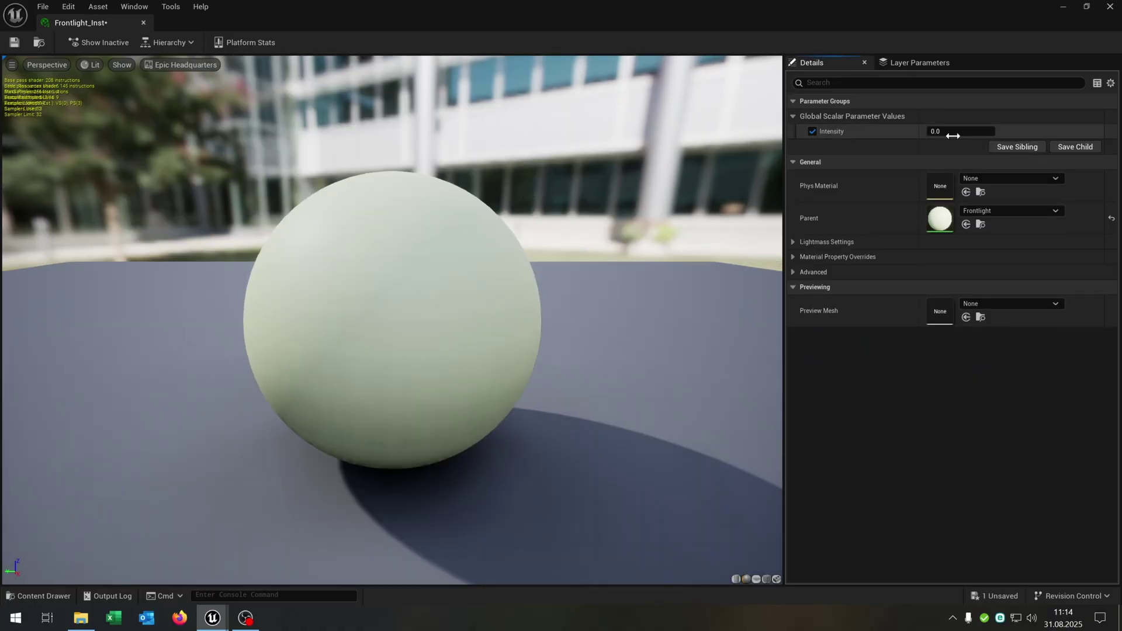
# Step: Test the instance's glow with an Intensity of 50 and return the value to 0
pyautogui.click(961, 131)
pyautogui.write('50')
pyautogui.press('Return')
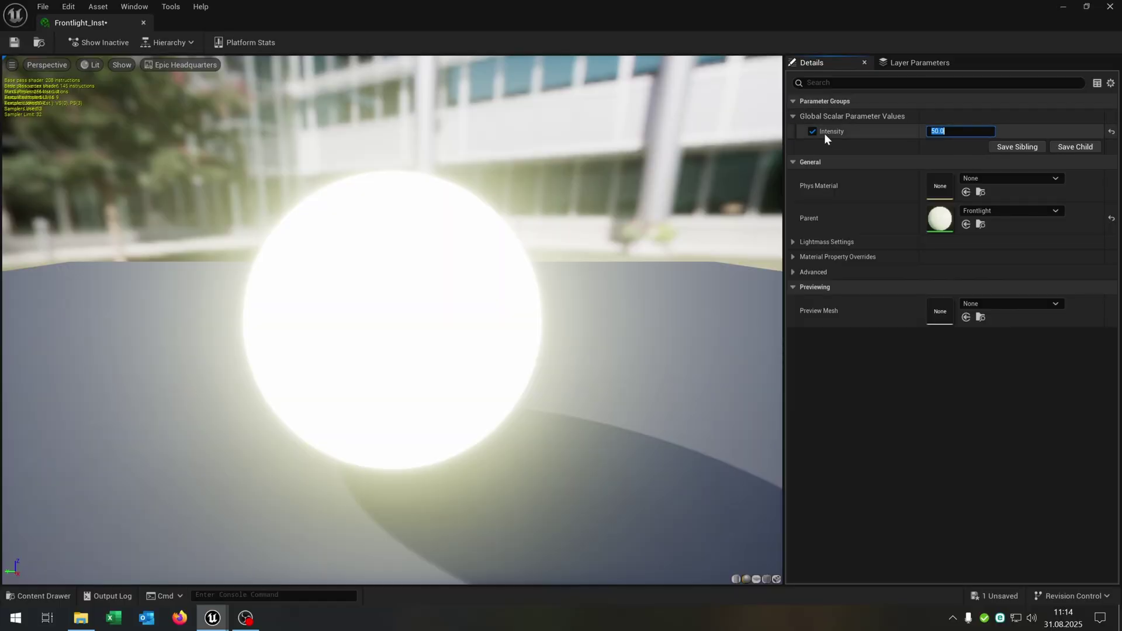
pyautogui.write('0')
pyautogui.press('Return')
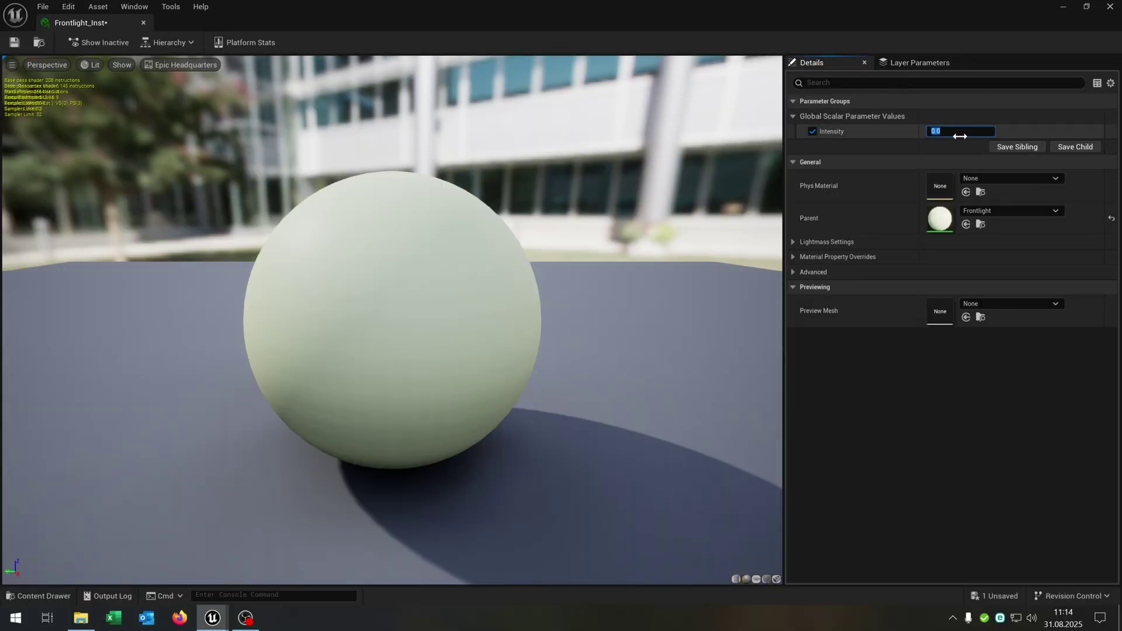
# Step: Save the Frontlight material instance and close its editor
pyautogui.click(14, 43)
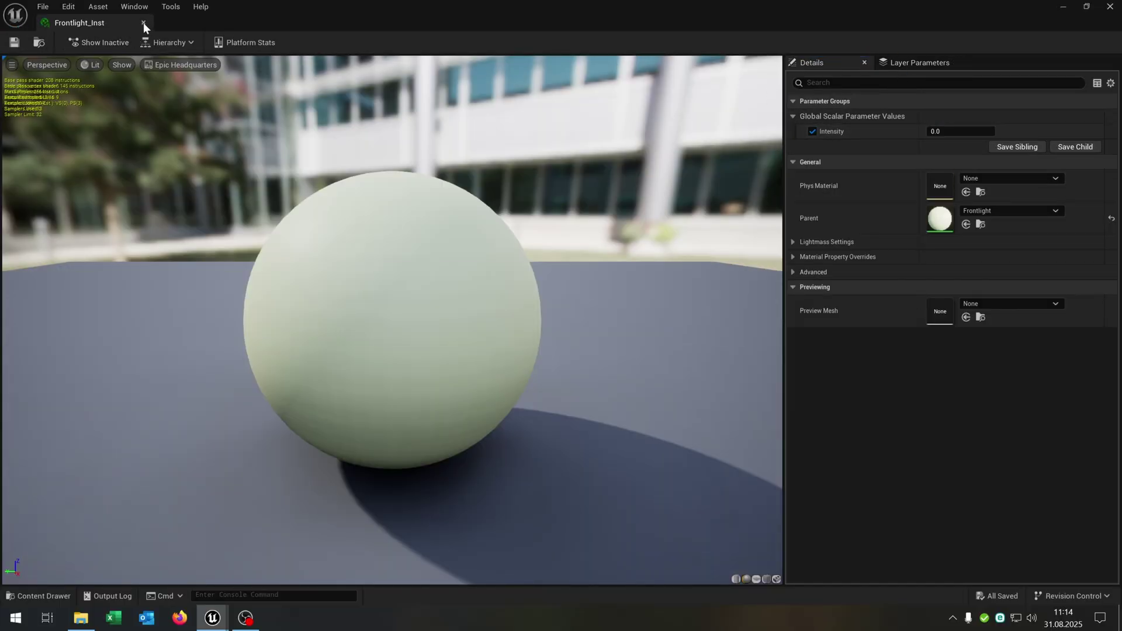
pyautogui.click(143, 22)
# Step: Duplicate the Frontlight material and rename the copy Backlight
pyautogui.click(58, 407)
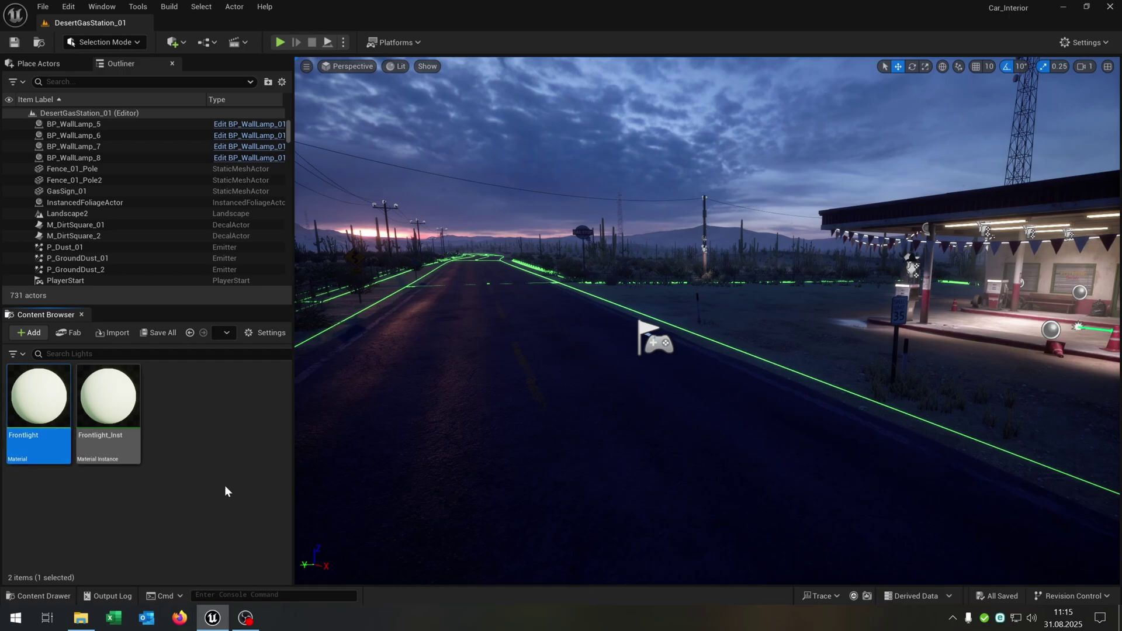
pyautogui.hotkey('ctrl', 'c')
pyautogui.hotkey('ctrl', 'v')
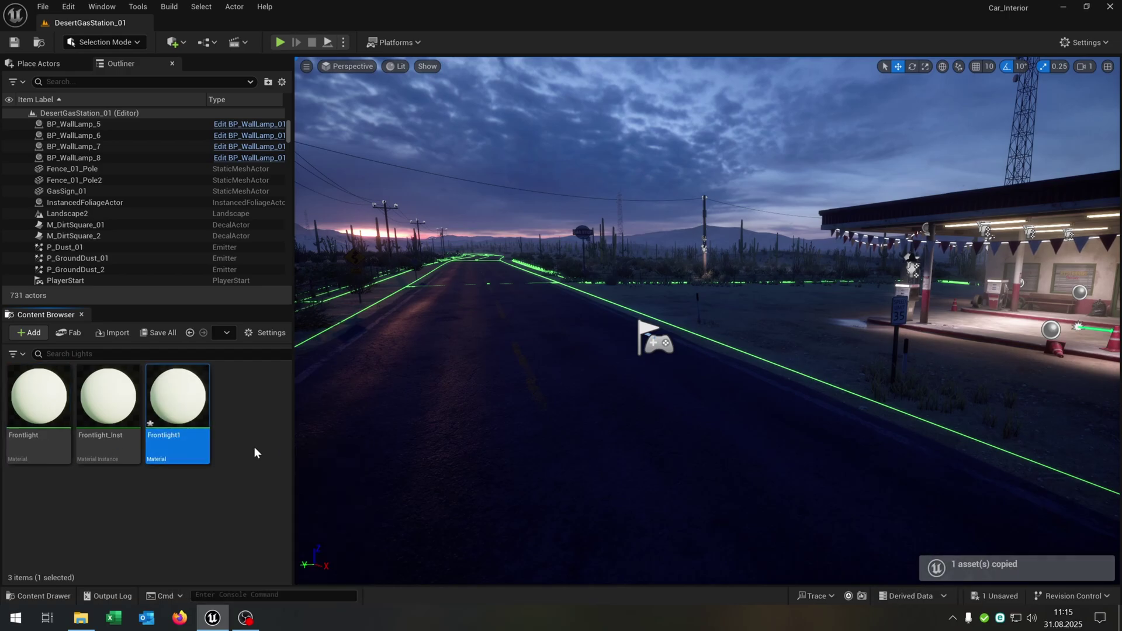
pyautogui.press('F2')
pyautogui.press('Home')
pyautogui.press('Delete')
pyautogui.press('Delete')
pyautogui.press('Delete')
pyautogui.press('Delete')
pyautogui.press('Delete')
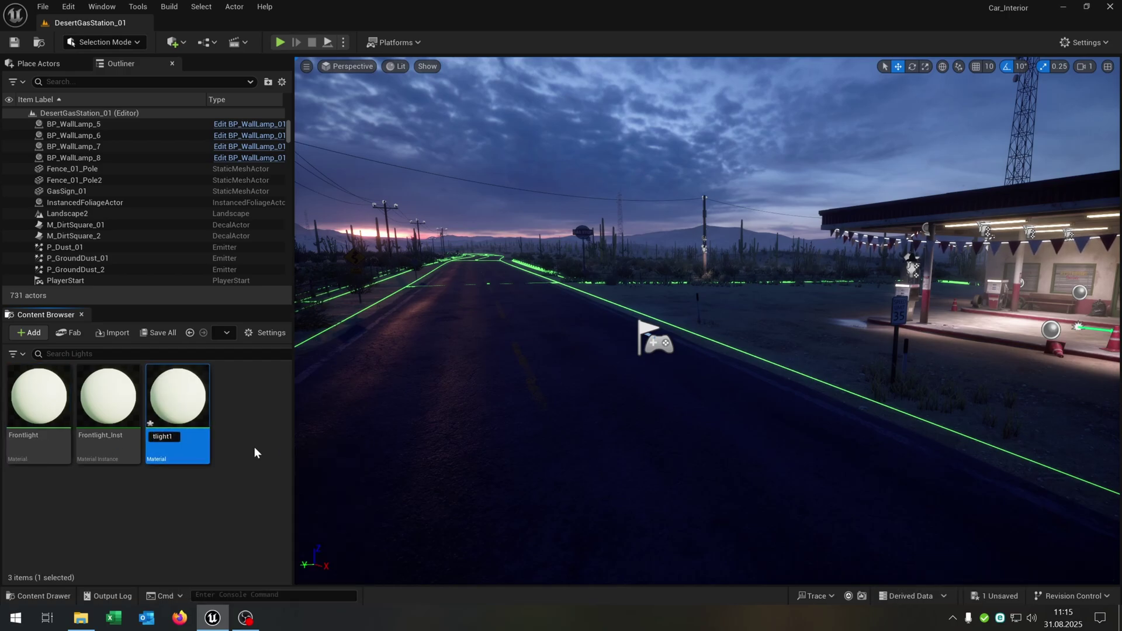
pyautogui.write('Back')
pyautogui.press('End')
pyautogui.press('BackSpace')
pyautogui.press('Return')
# Step: Set the Backlight material's constant color to dark red with R 0.510723, G 0 and B 0, and save the material
pyautogui.press('Return')
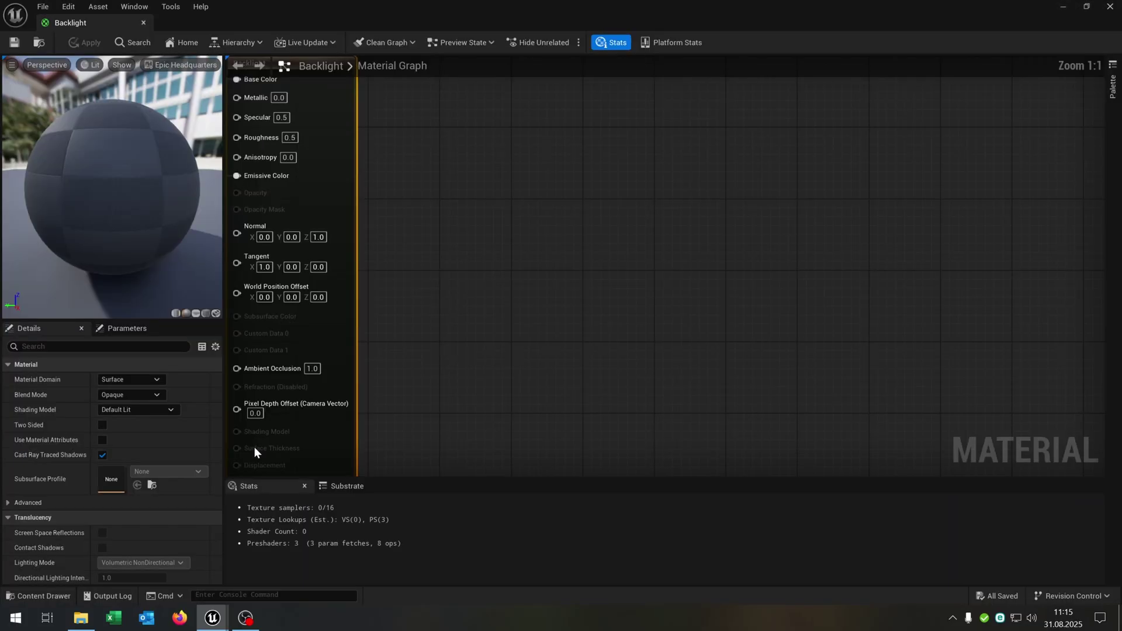
pyautogui.click(458, 258)
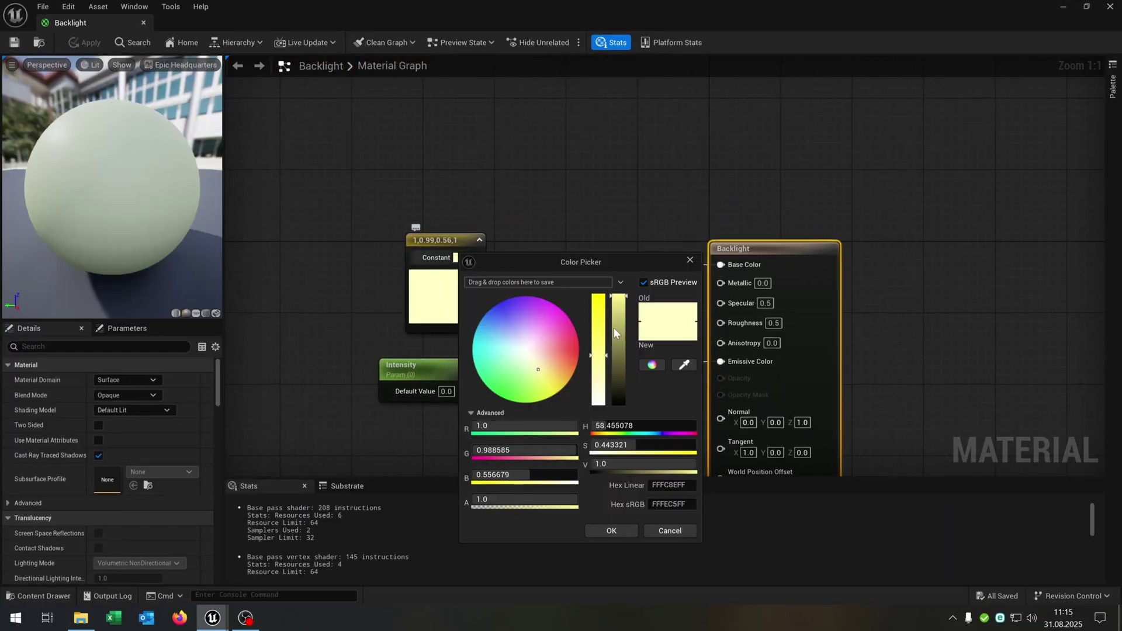
pyautogui.moveTo(549, 374)
pyautogui.mouseDown()
pyautogui.moveTo(612, 325)
pyautogui.moveTo(564, 357)
pyautogui.moveTo(626, 338)
pyautogui.moveTo(629, 348)
pyautogui.mouseUp()
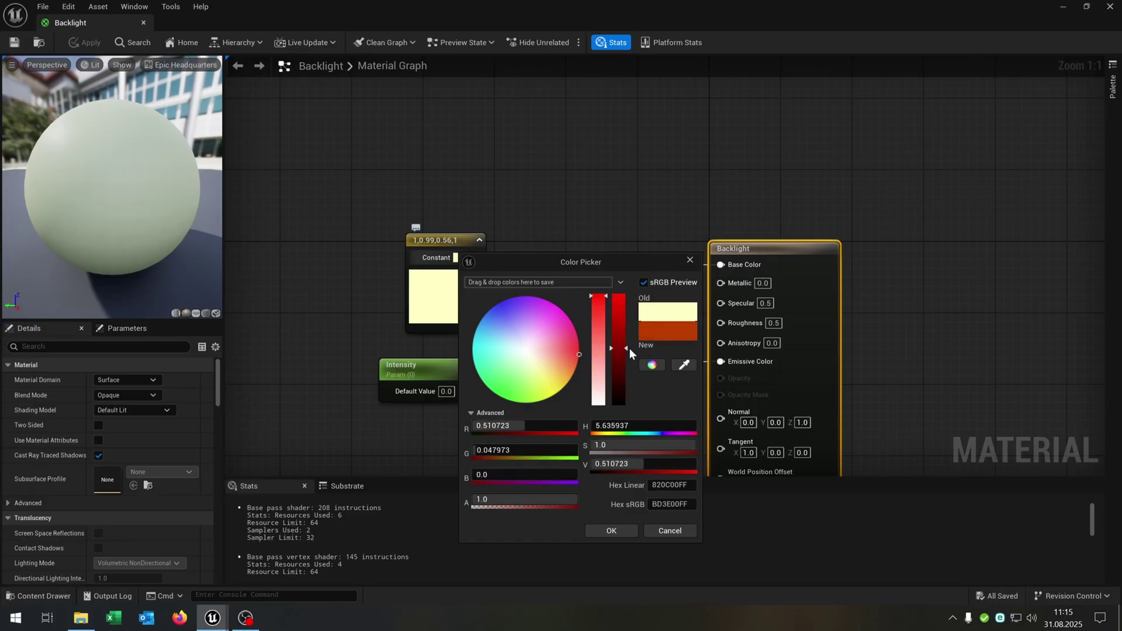
pyautogui.moveTo(506, 452); pyautogui.dragTo(485, 452)
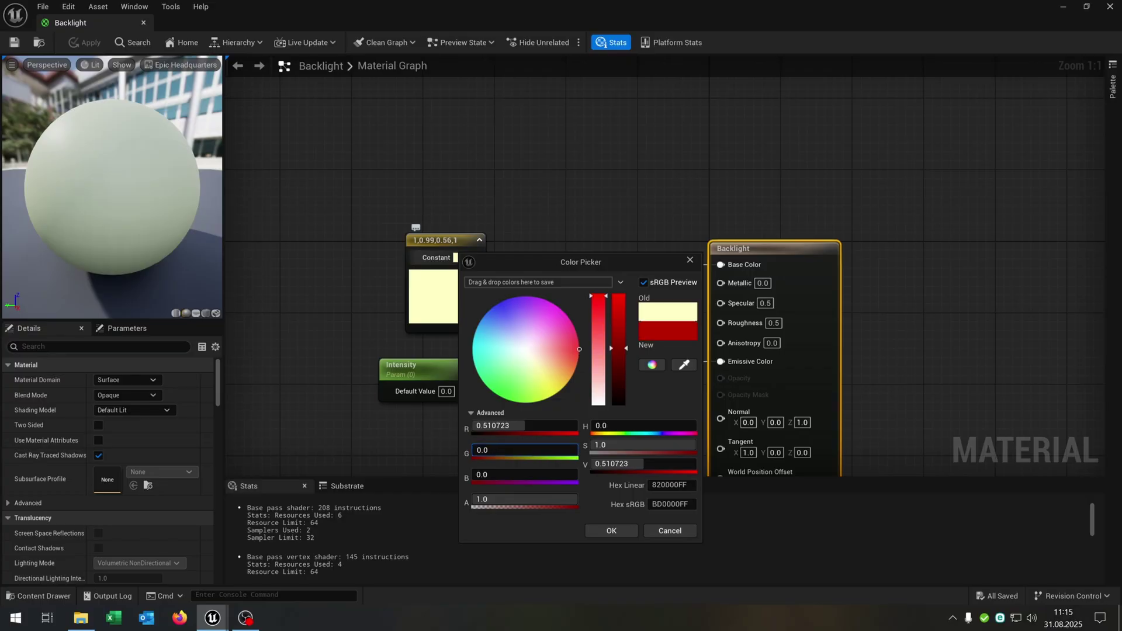
pyautogui.click(611, 530)
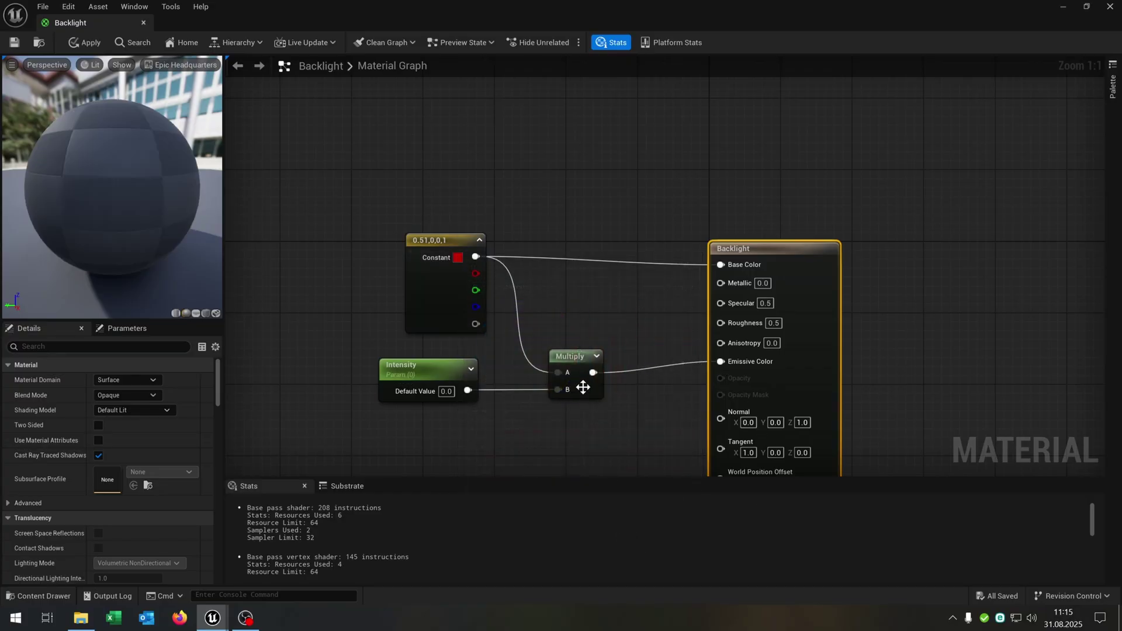
pyautogui.click(73, 44)
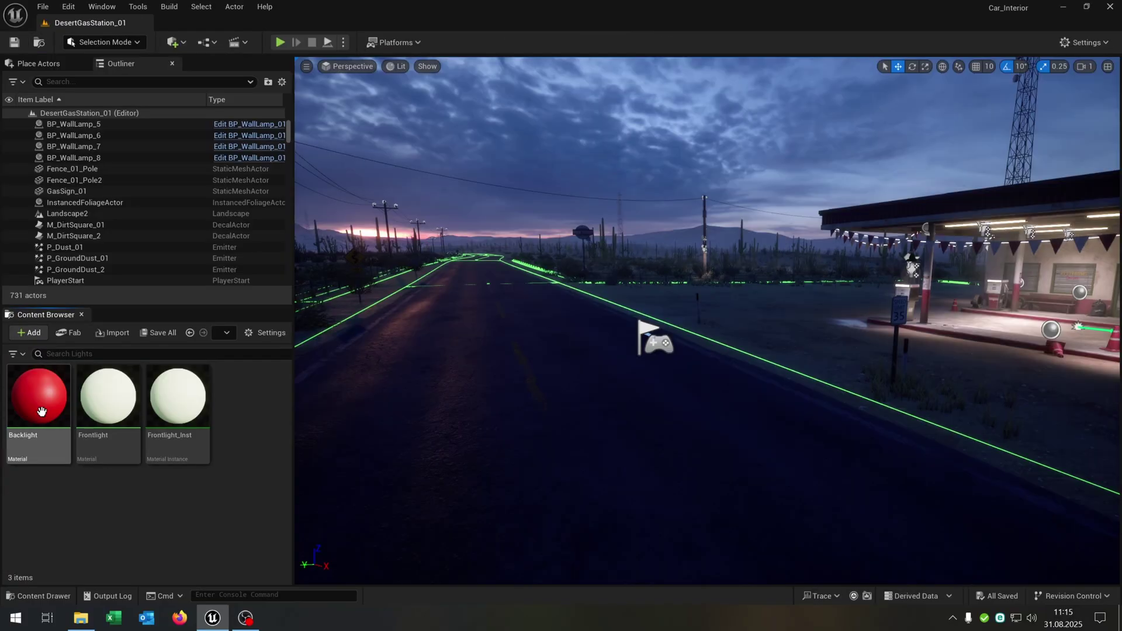
# Step: Create a material instance from the Backlight material, keeping the suggested name Backlight_Inst
pyautogui.rightClick(42, 412)
pyautogui.click(132, 111)
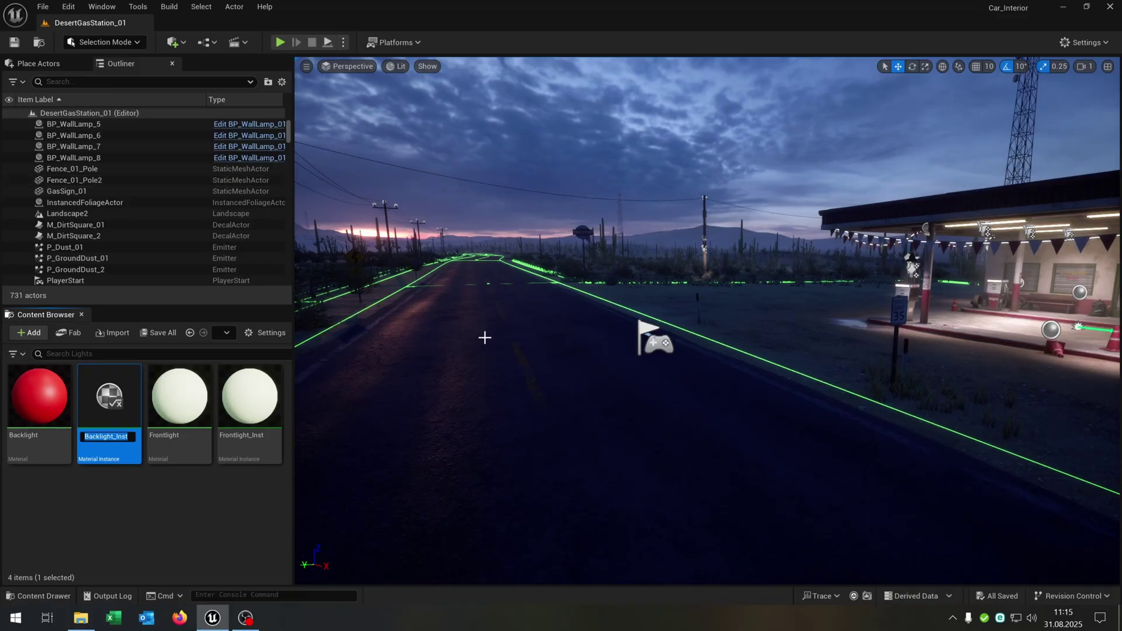
pyautogui.press('Return')
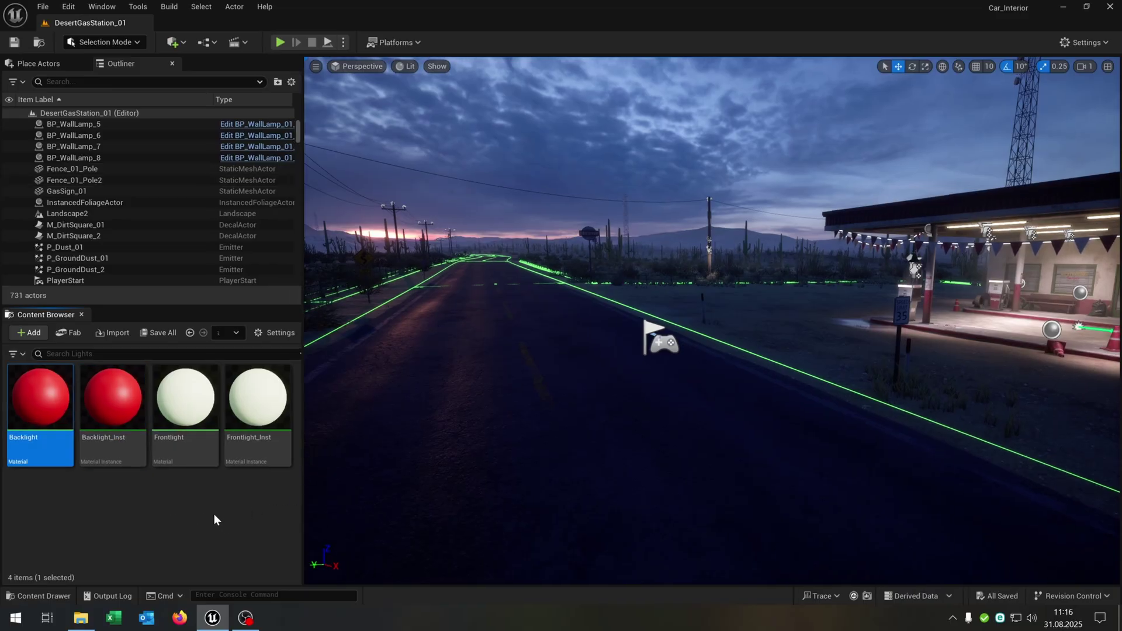
# Step: Duplicate the Backlight material and rename the copy Underglow
pyautogui.hotkey('ctrl', 'c')
pyautogui.hotkey('ctrl', 'v')
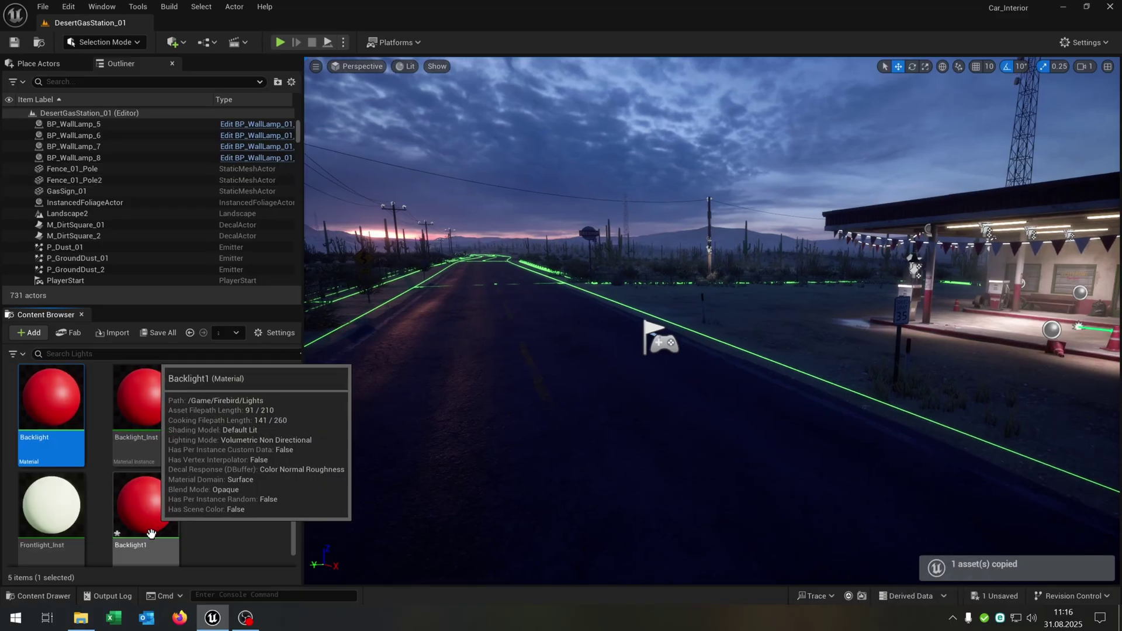
pyautogui.click(150, 533)
pyautogui.press('F2')
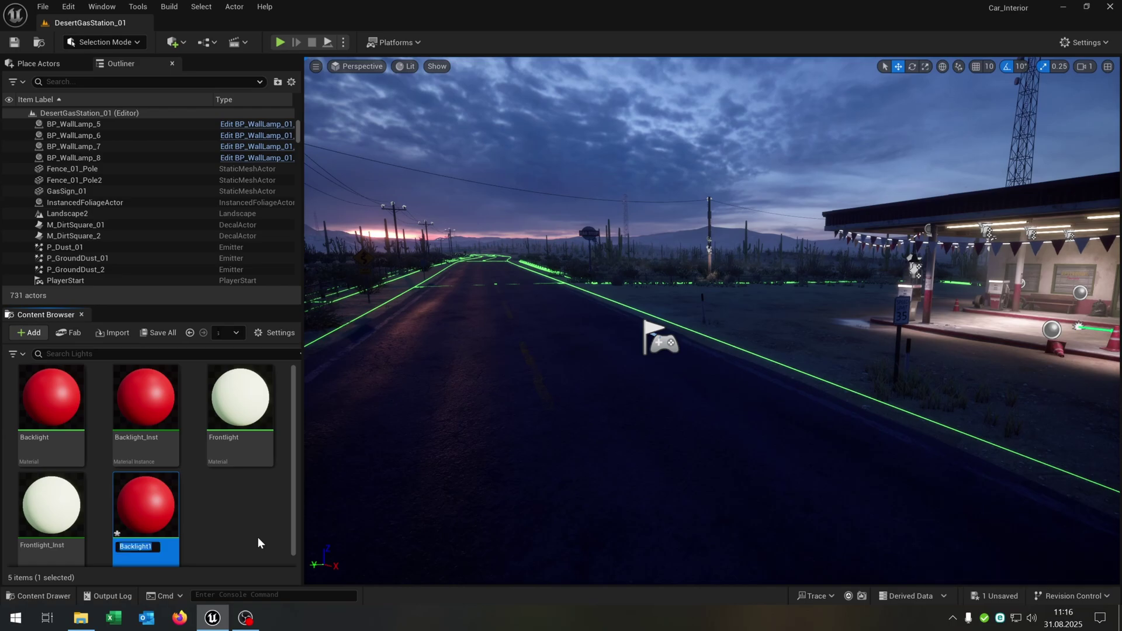
pyautogui.write('Underglow')
pyautogui.press('Return')
# Step: Set the Underglow material's constant color to dark blue, about R 0.025, G 0.039 and B 0.32, and save the material
pyautogui.press('Return')
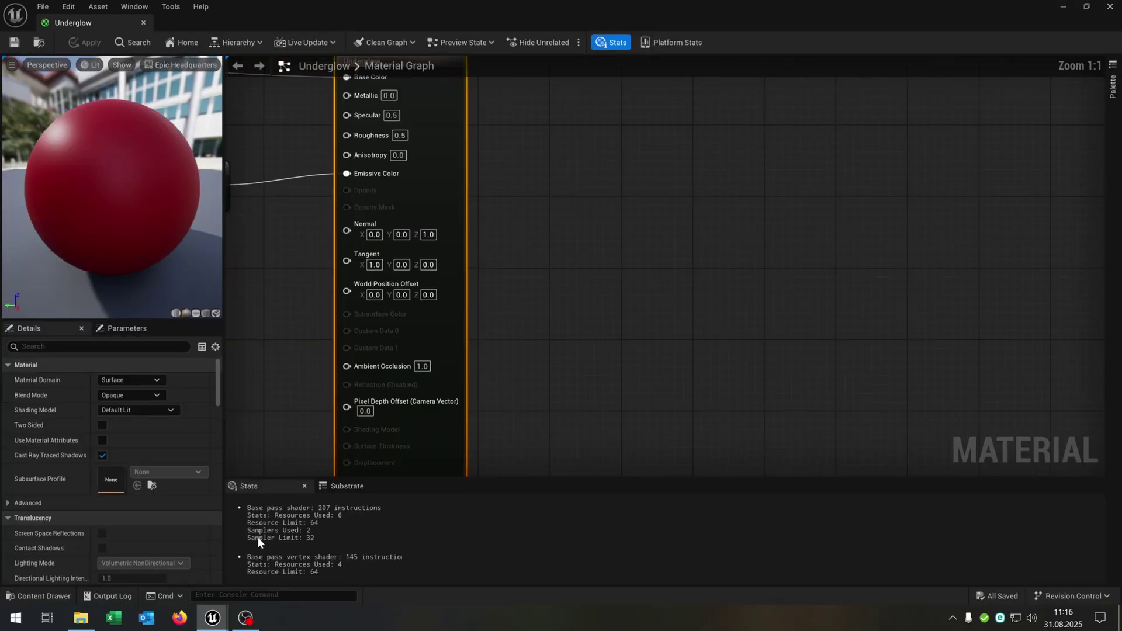
pyautogui.click(428, 178)
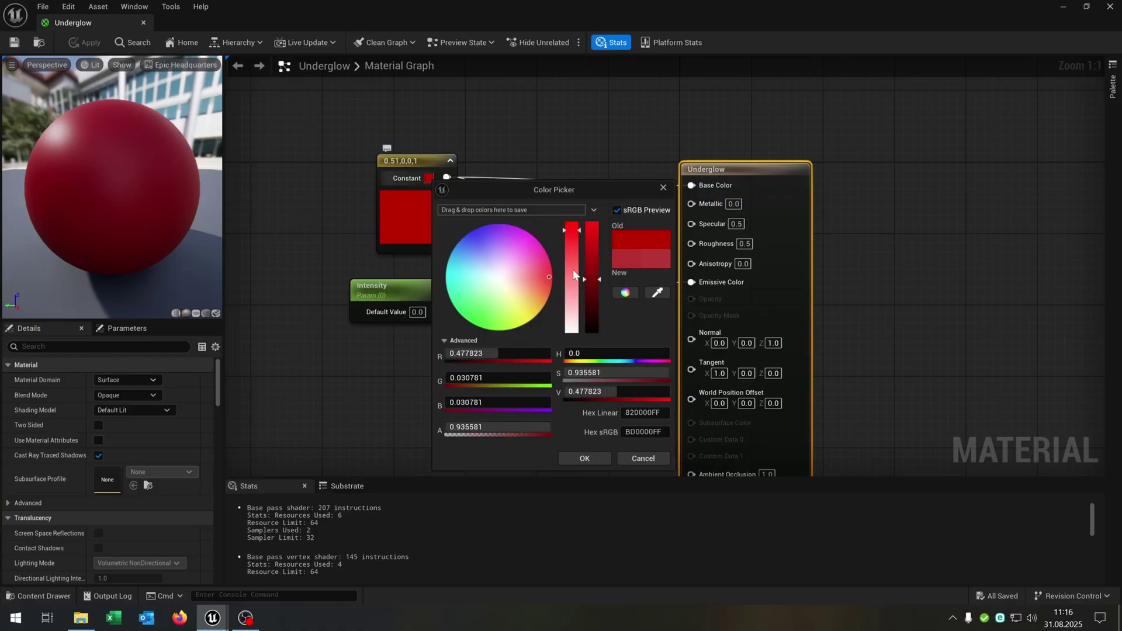
pyautogui.moveTo(520, 256); pyautogui.dragTo(472, 238)
pyautogui.moveTo(577, 237); pyautogui.dragTo(579, 238)
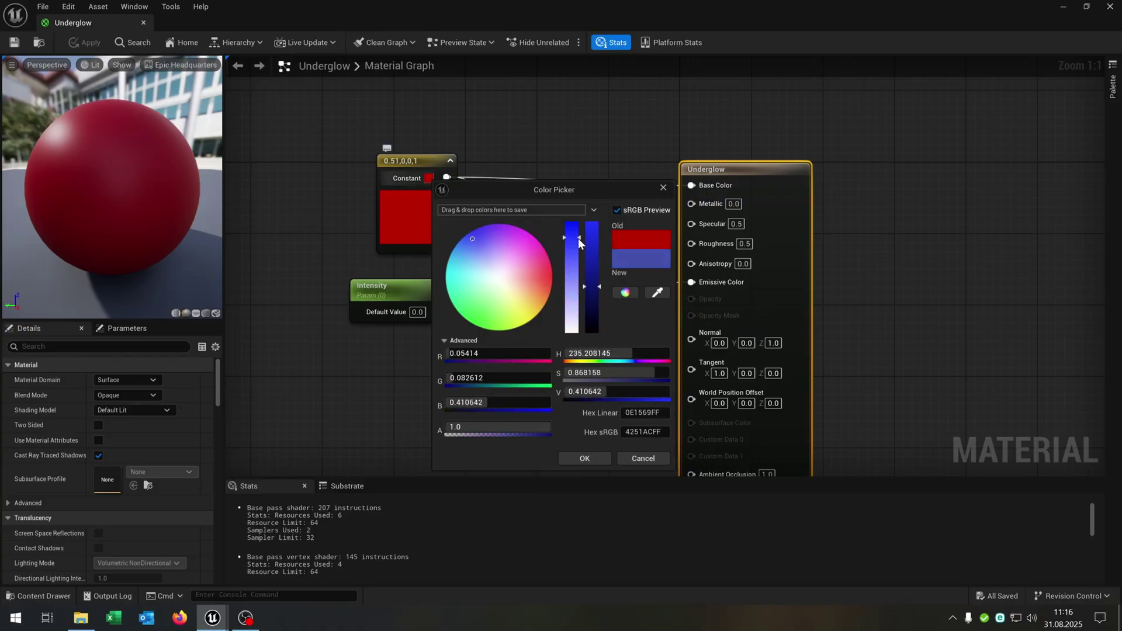
pyautogui.moveTo(599, 287); pyautogui.dragTo(599, 294)
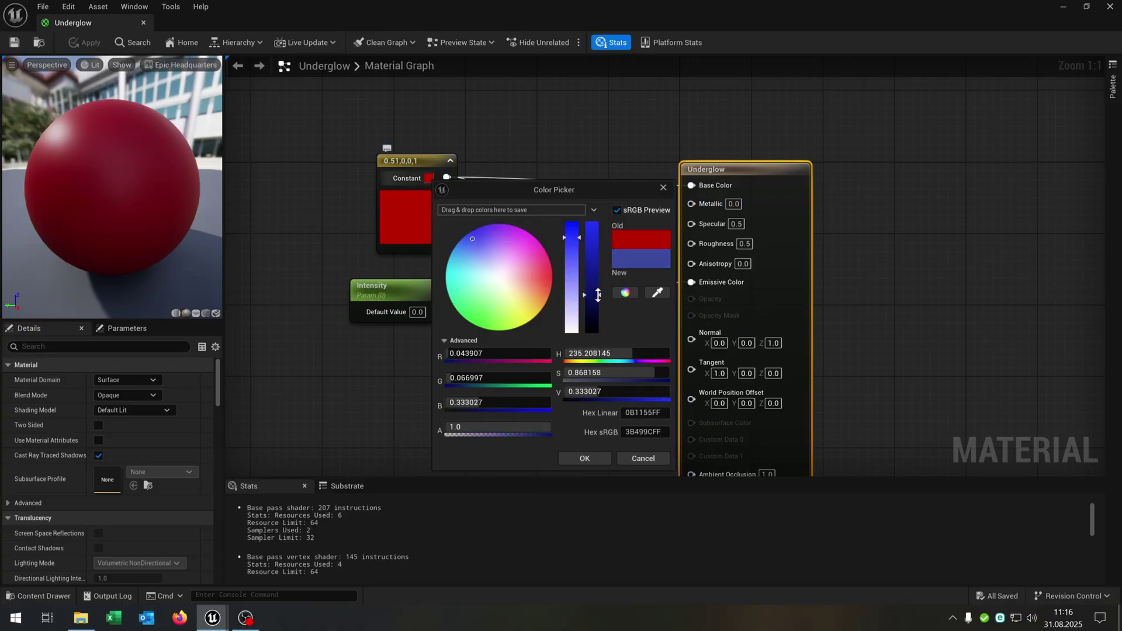
pyautogui.click(537, 400)
pyautogui.write('0.565')
pyautogui.press('Return')
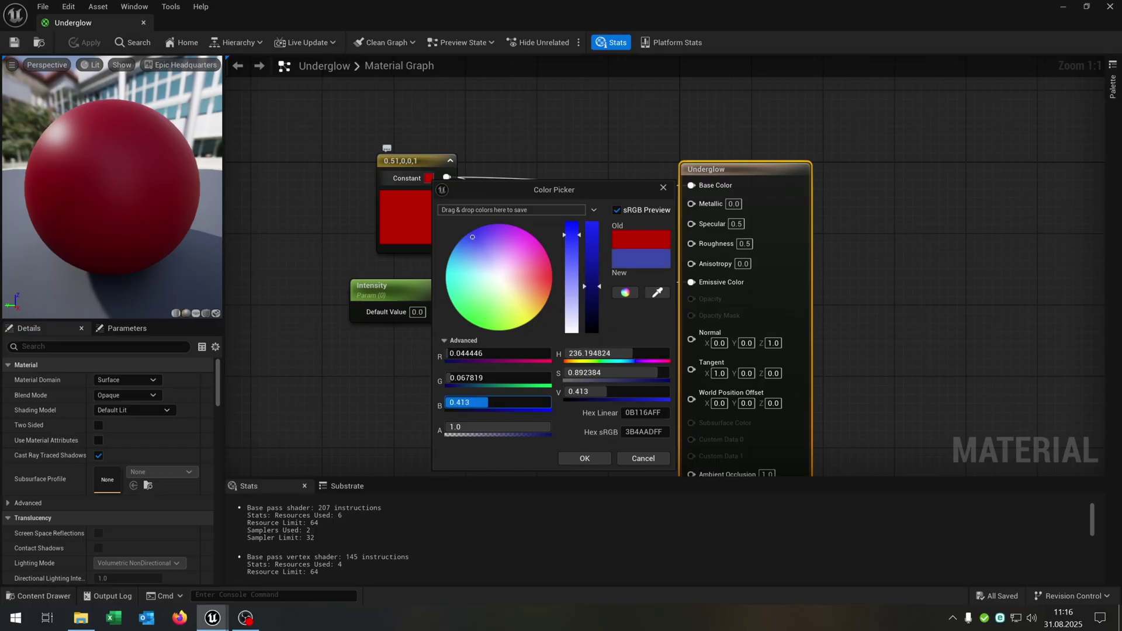
pyautogui.moveTo(598, 270); pyautogui.dragTo(600, 299)
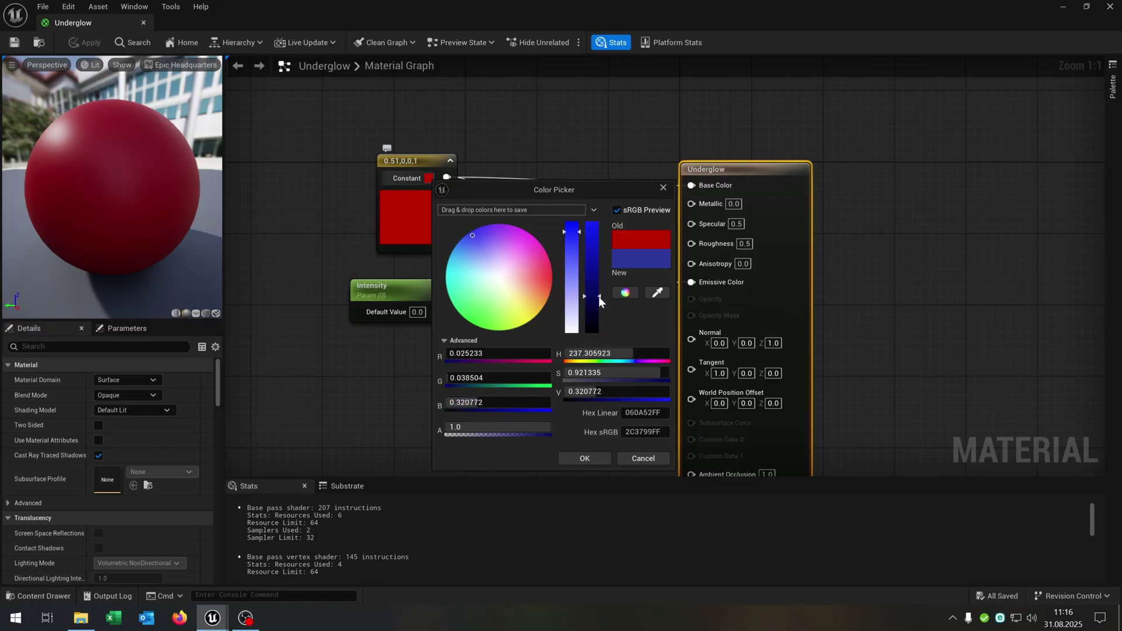
pyautogui.click(581, 459)
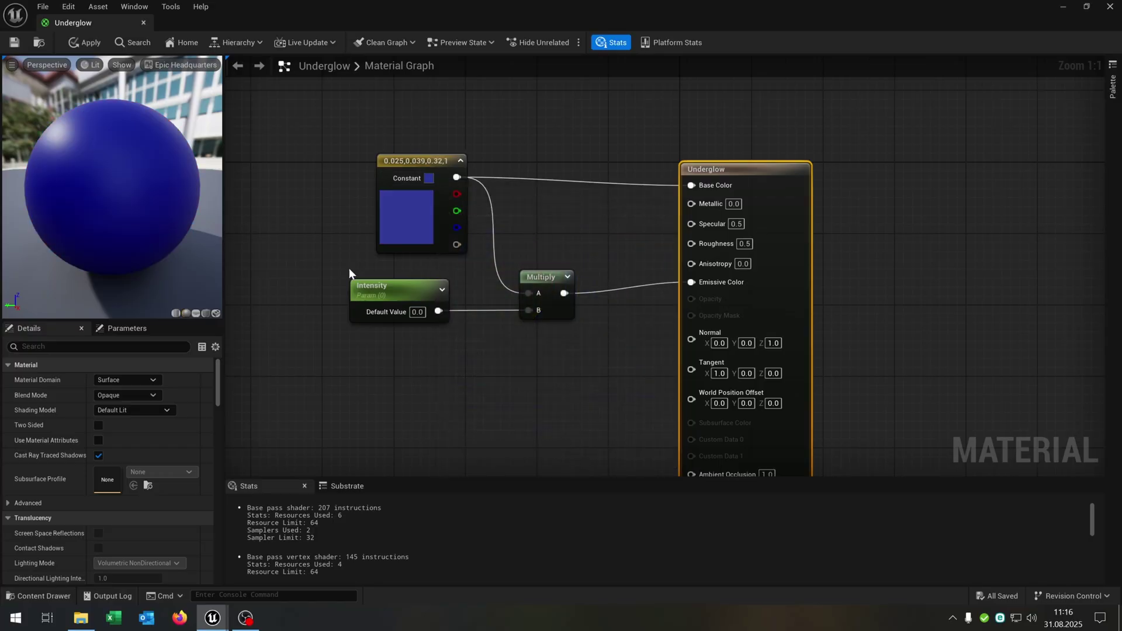
pyautogui.click(39, 42)
# Step: Create a material instance from the Underglow material, keeping the suggested name
pyautogui.rightClick(158, 526)
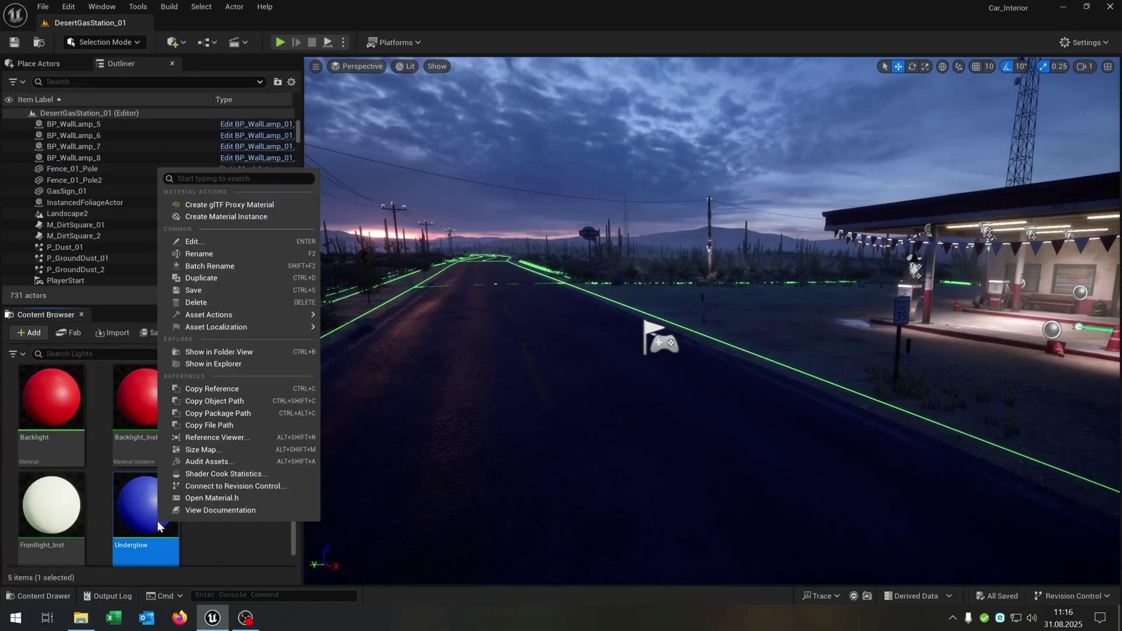
pyautogui.click(293, 219)
pyautogui.press('Return')
# Step: Return to the Firebird folder and place the Car static mesh on the road in the level
pyautogui.click(189, 332)
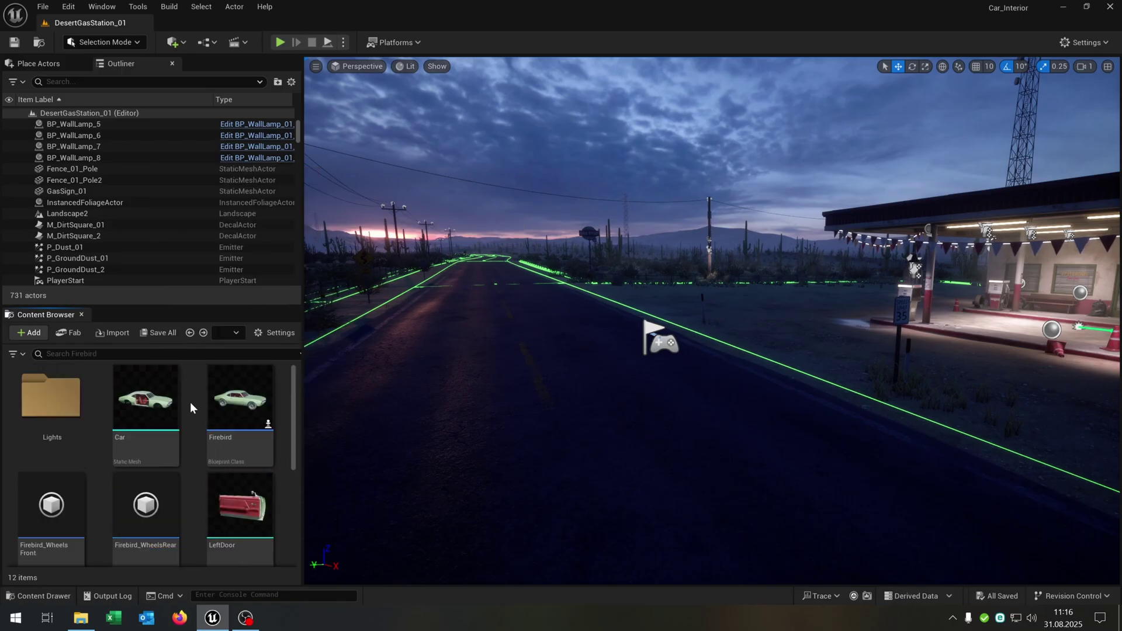
pyautogui.moveTo(146, 403); pyautogui.dragTo(576, 305)
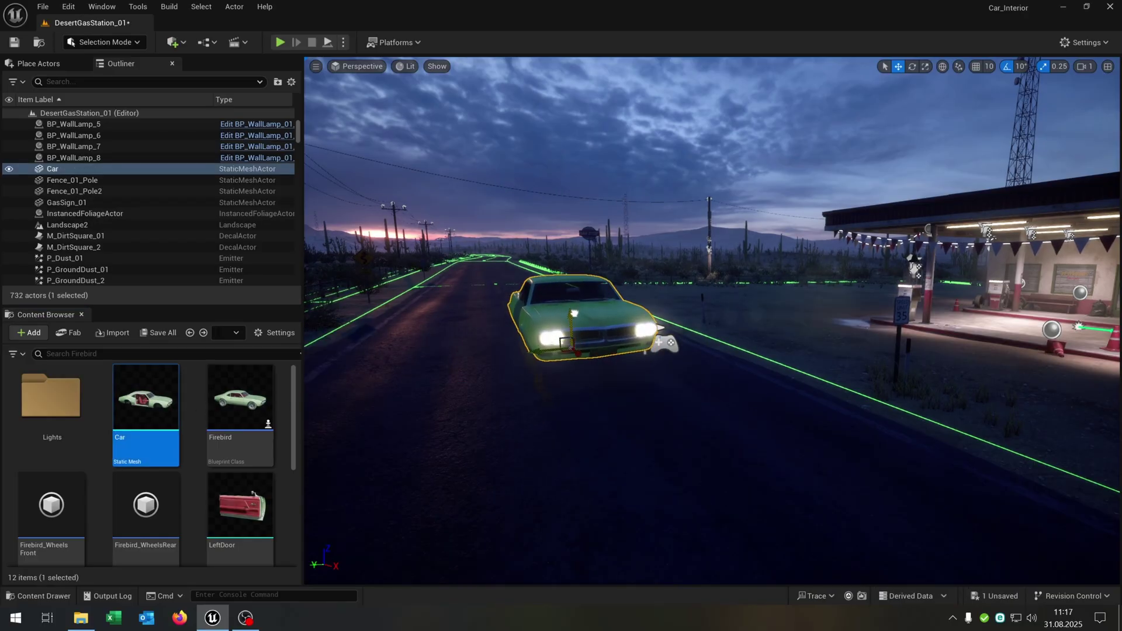
# Step: Rotate the car to stand vertically on the road with its underside exposed
pyautogui.moveTo(606, 388); pyautogui.dragTo(638, 393, button='right')
pyautogui.press('a')
pyautogui.press('e')
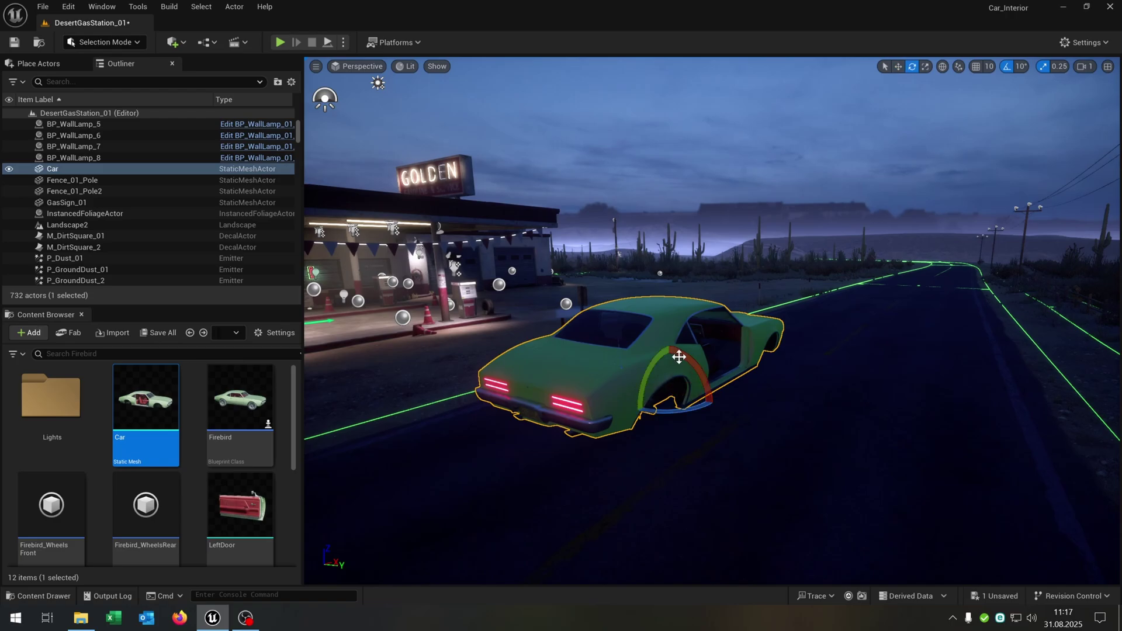
pyautogui.moveTo(655, 370); pyautogui.dragTo(631, 153)
pyautogui.press('r')
pyautogui.press('w')
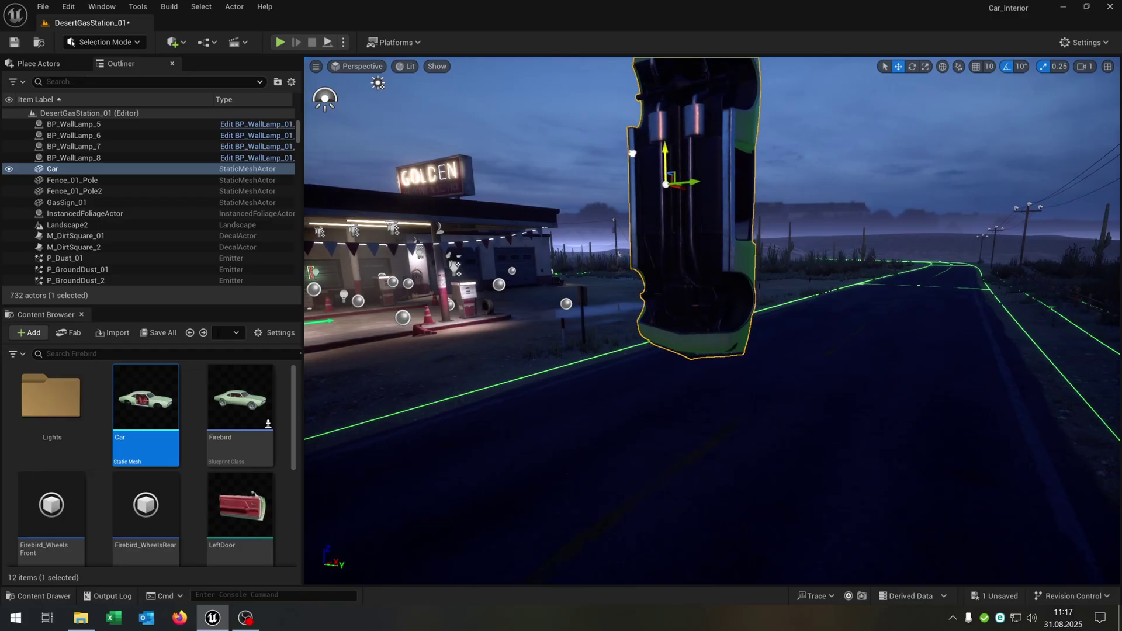
# Step: Switch the editor to Modeling mode and show the attribute tools for the selected car mesh
pyautogui.press('f')
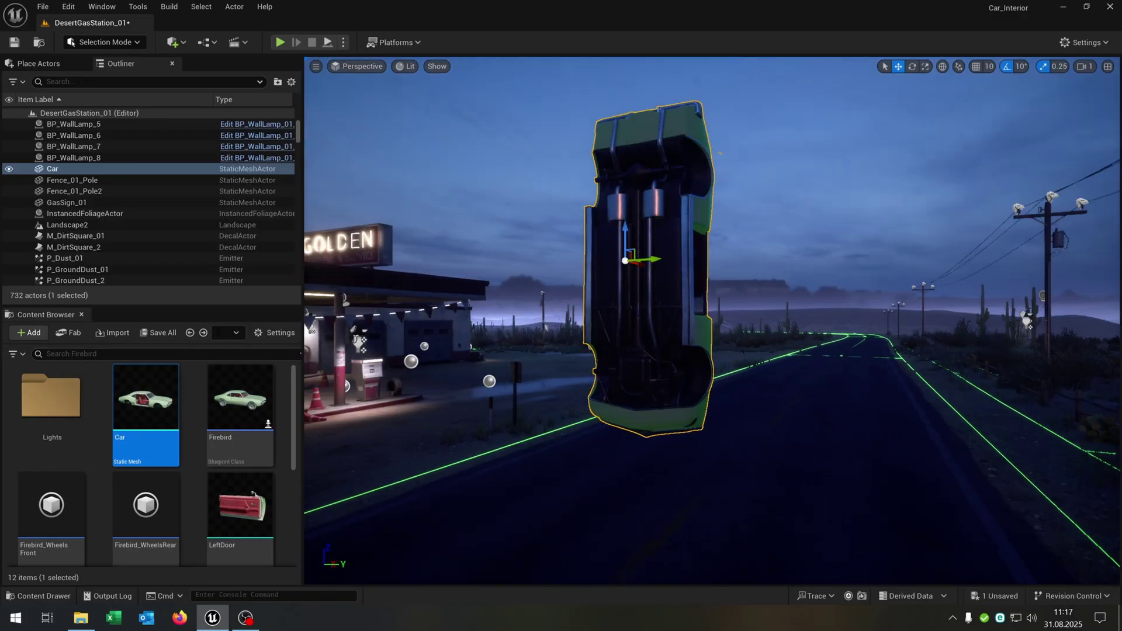
pyautogui.scroll(5, 711, 321)
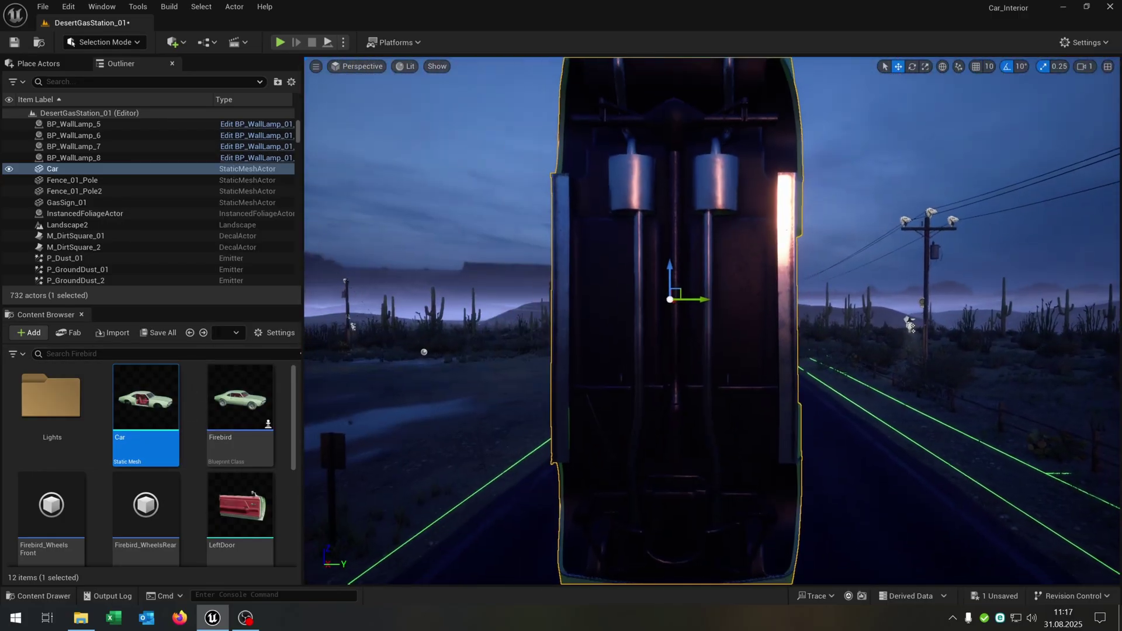
pyautogui.scroll(-2, 711, 321)
pyautogui.click(105, 42)
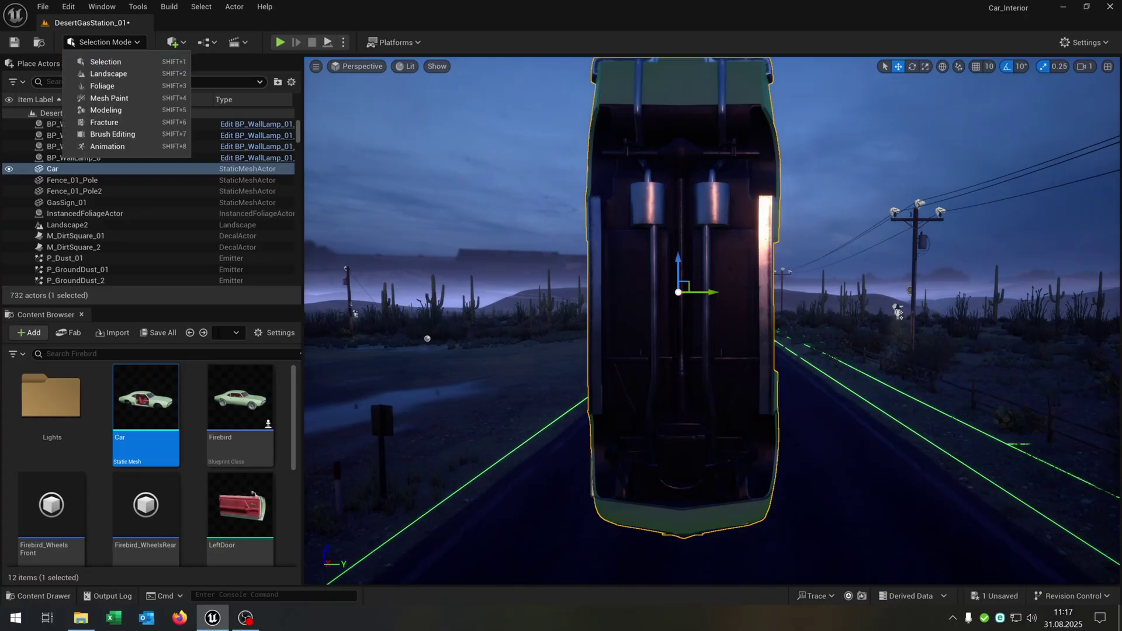
pyautogui.click(131, 110)
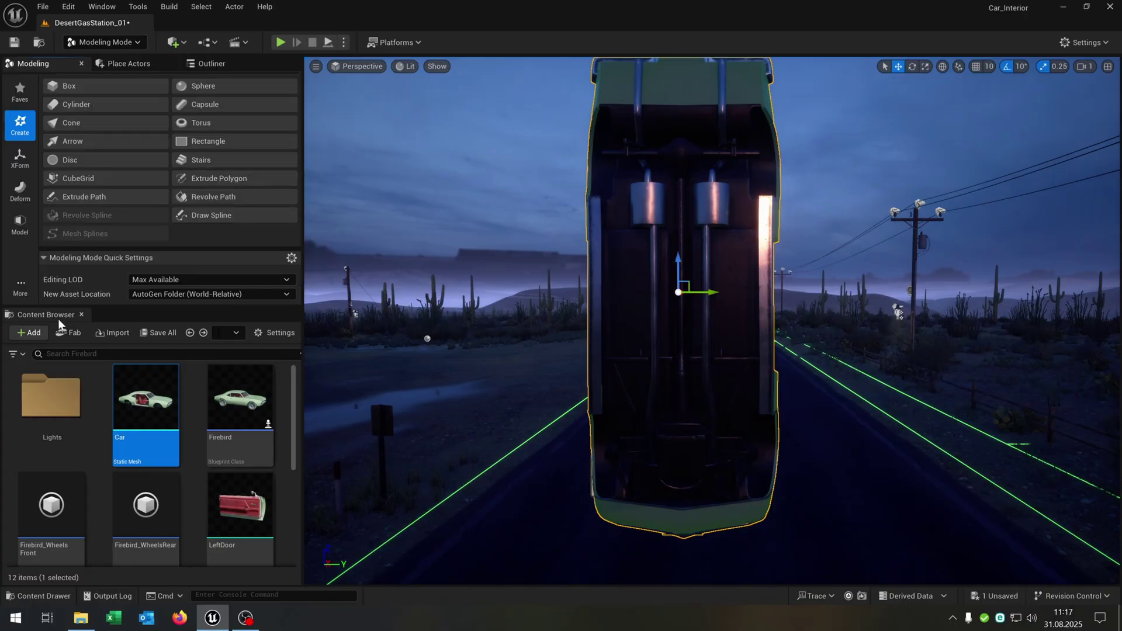
pyautogui.click(20, 285)
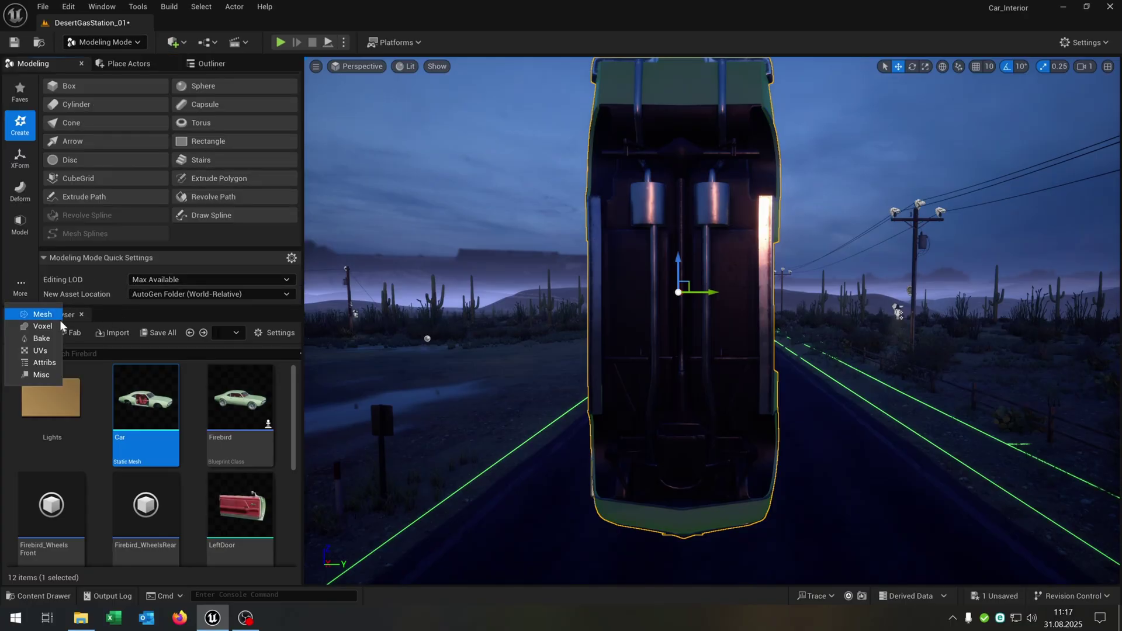
pyautogui.click(43, 362)
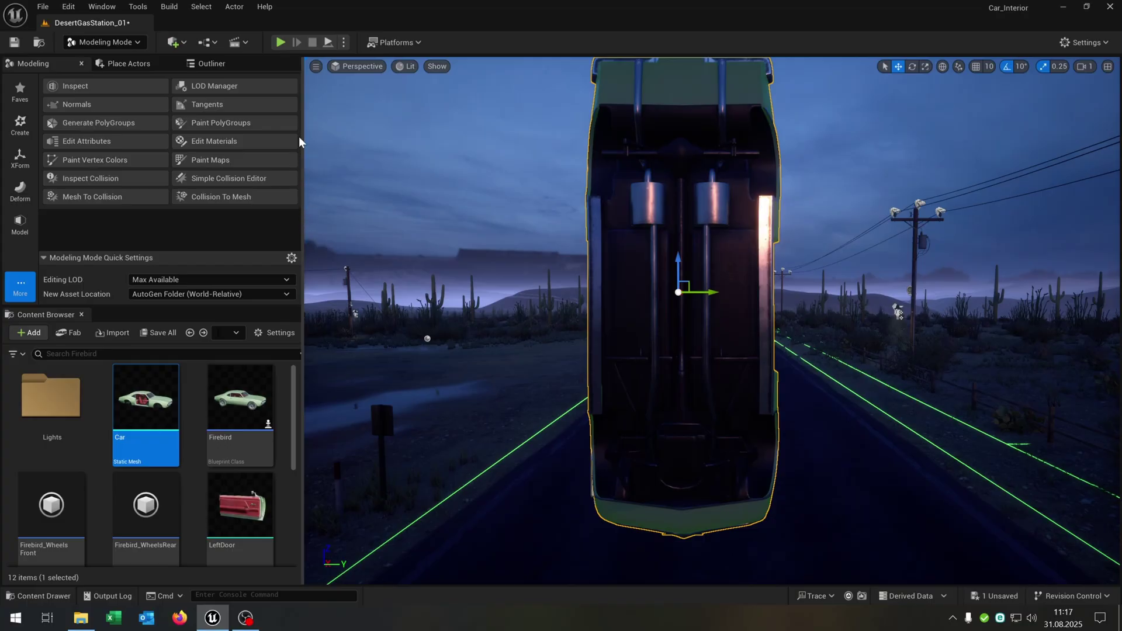
# Step: Use Paint PolyGroups to assign the long strips along both sides of the car's underside to group 1, and accept the result
pyautogui.click(233, 122)
pyautogui.moveTo(643, 318)
pyautogui.keyDown('alt'); pyautogui.mouseDown()
pyautogui.moveTo(584, 327)
pyautogui.moveTo(631, 342)
pyautogui.moveTo(563, 212)
pyautogui.moveTo(578, 324)
pyautogui.mouseUp(); pyautogui.keyUp('alt')
pyautogui.moveTo(601, 405)
pyautogui.keyDown('alt'); pyautogui.mouseDown()
pyautogui.moveTo(579, 310)
pyautogui.moveTo(613, 304)
pyautogui.mouseUp(); pyautogui.keyUp('alt')
pyautogui.scroll(2, 576, 397)
pyautogui.moveTo(566, 391)
pyautogui.mouseDown(button='right')
pyautogui.moveTo(626, 349)
pyautogui.moveTo(673, 393)
pyautogui.moveTo(671, 296)
pyautogui.moveTo(656, 321)
pyautogui.moveTo(731, 385)
pyautogui.moveTo(664, 339)
pyautogui.moveTo(740, 517)
pyautogui.mouseUp(button='right')
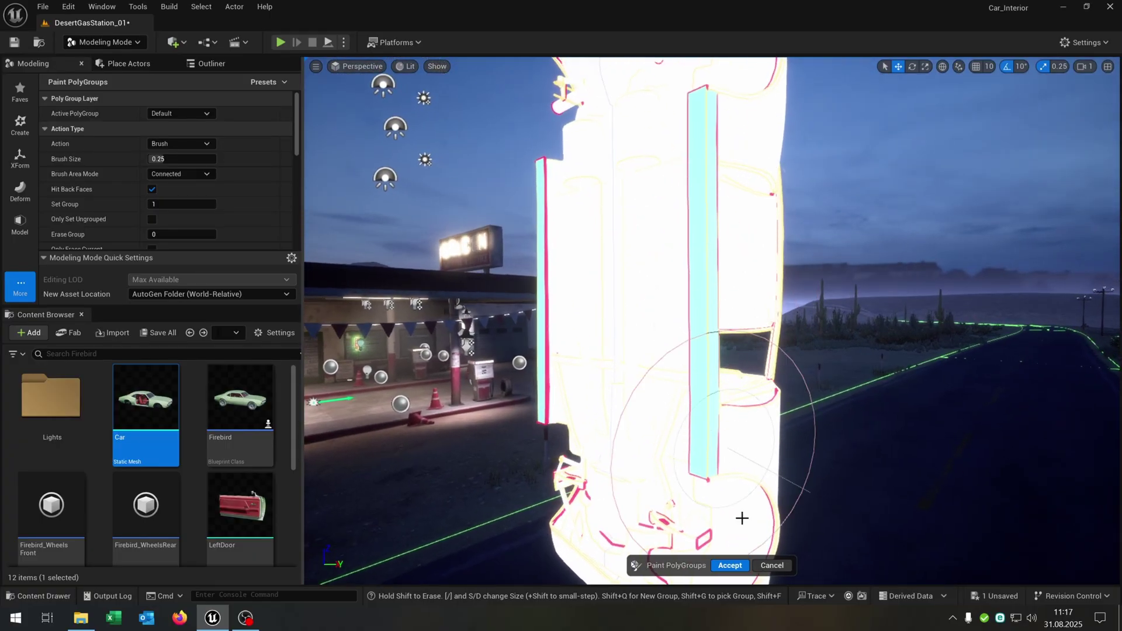
pyautogui.click(730, 564)
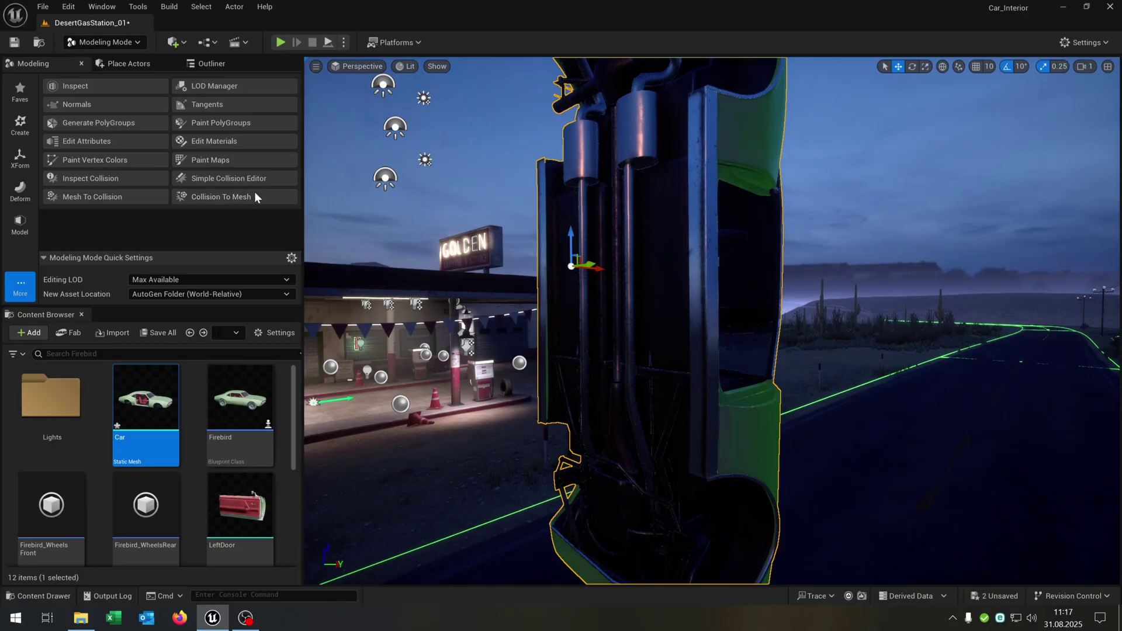
# Step: Start Edit Materials on the car mesh and select both long underside strips using the All in Group selection mode
pyautogui.click(229, 142)
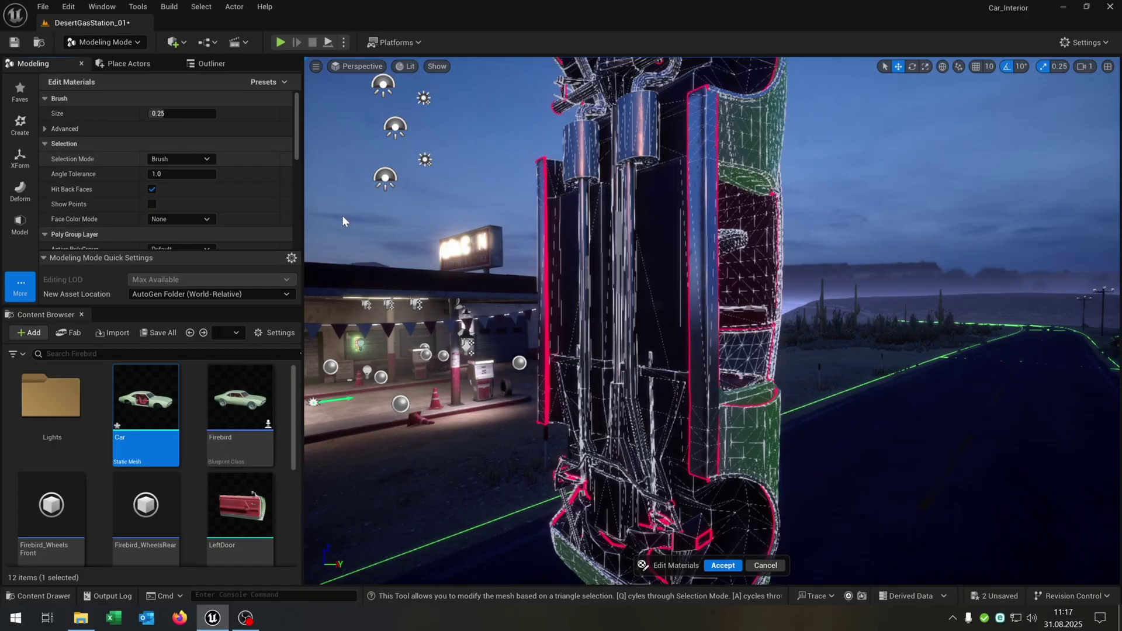
pyautogui.click(199, 161)
pyautogui.click(202, 221)
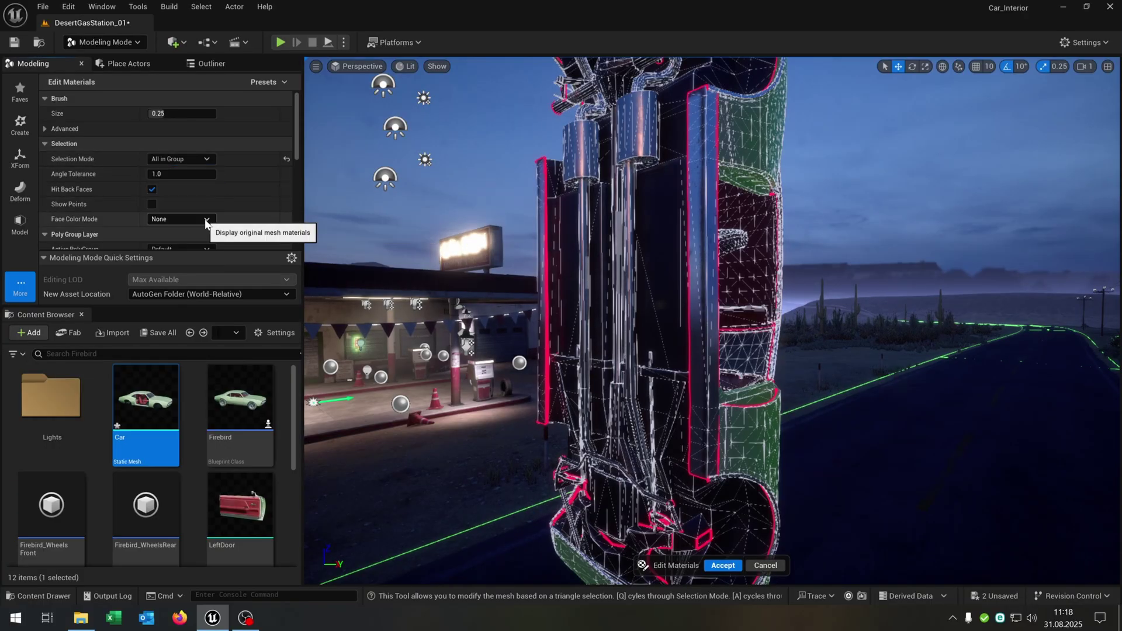
pyautogui.click(698, 239)
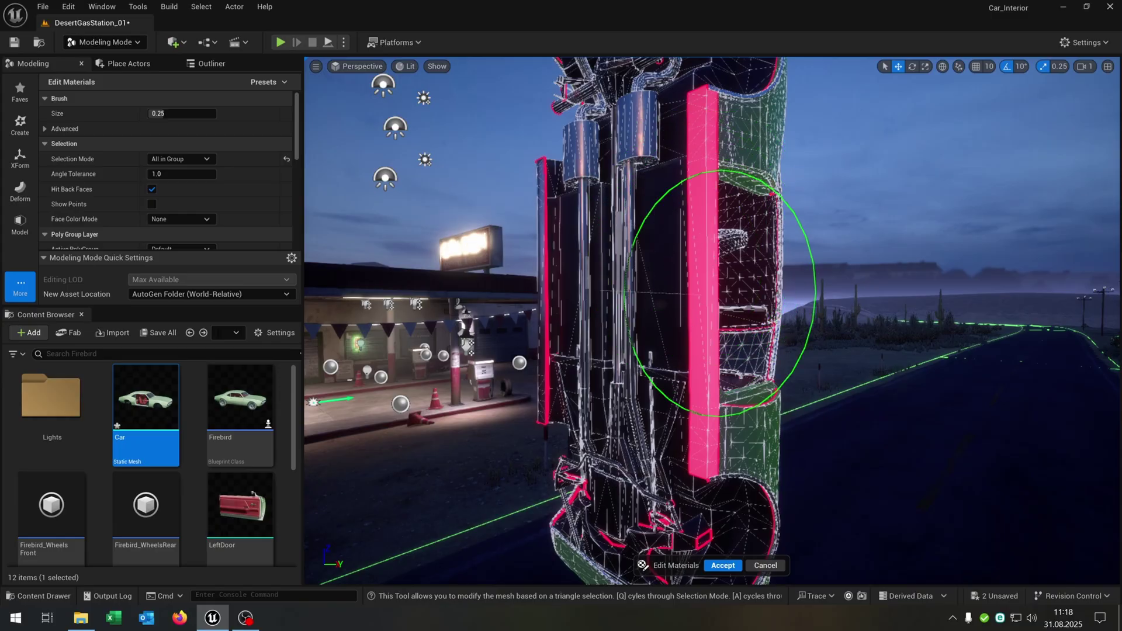
pyautogui.keyDown('alt'); pyautogui.moveTo(723, 291); pyautogui.dragTo(836, 291); pyautogui.keyUp('alt')
pyautogui.click(562, 232)
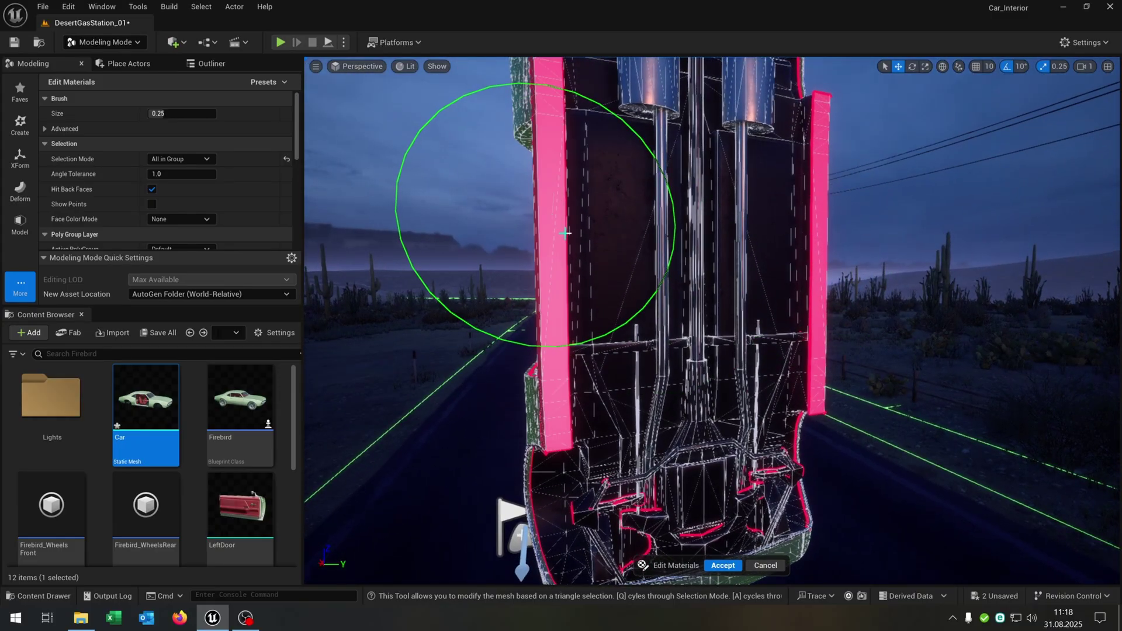
pyautogui.keyDown('alt'); pyautogui.moveTo(562, 231); pyautogui.dragTo(637, 228); pyautogui.keyUp('alt')
pyautogui.moveTo(618, 188); pyautogui.dragTo(401, 280, button='right')
# Step: Add an empty eleventh slot to the mesh's materials array and make slot [10] (none) the active material
pyautogui.scroll(-5, 214, 202)
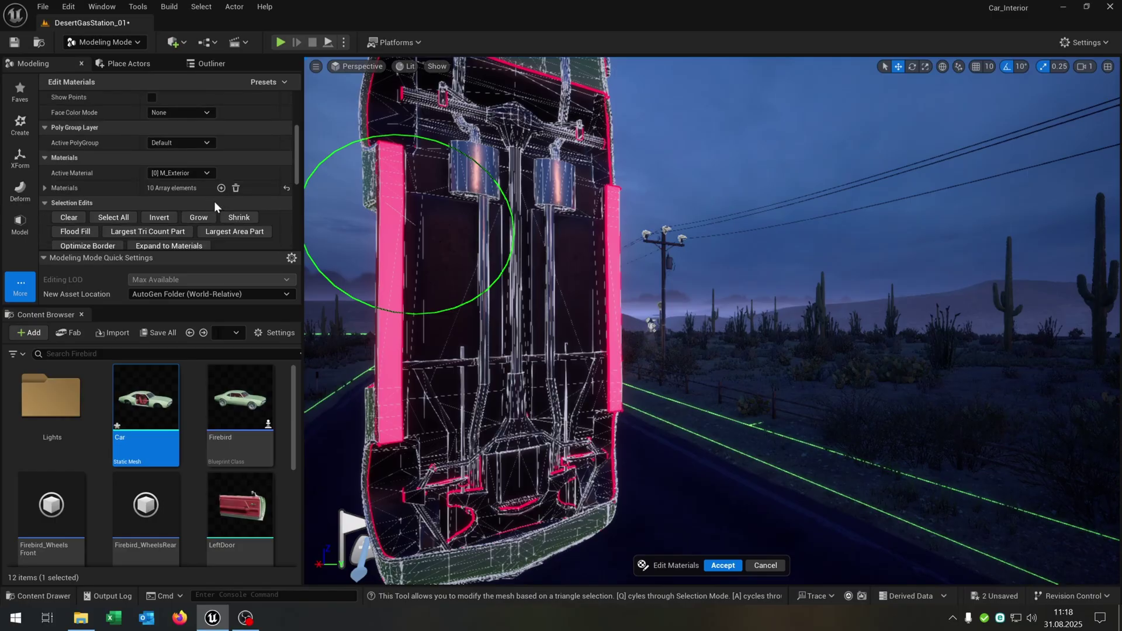
pyautogui.click(44, 151)
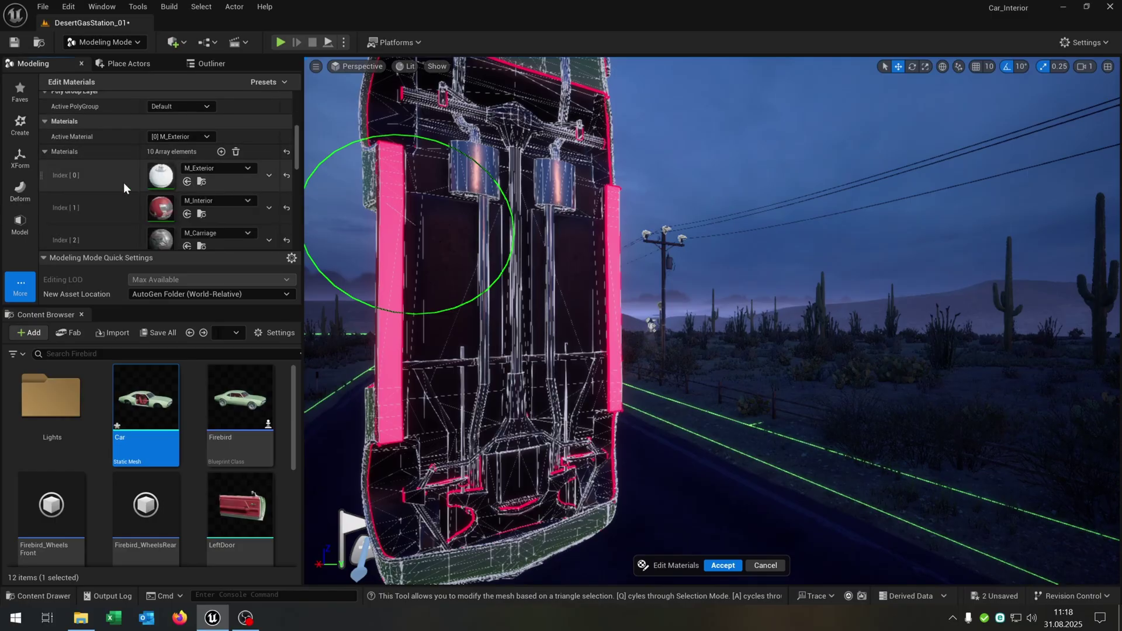
pyautogui.scroll(-6, 124, 183)
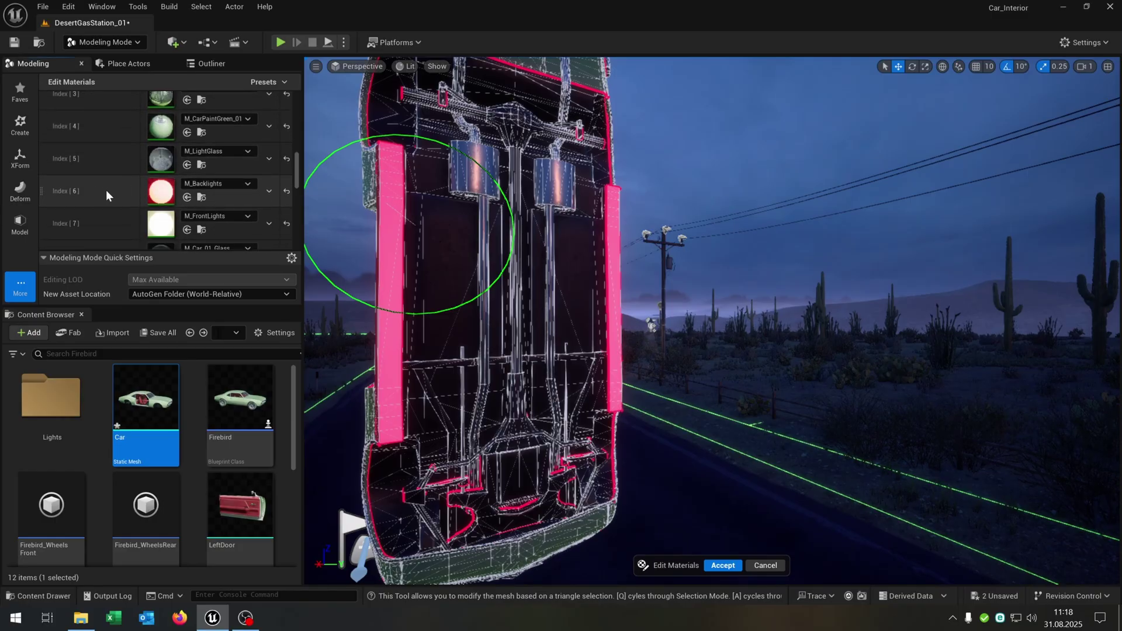
pyautogui.scroll(6, 124, 191)
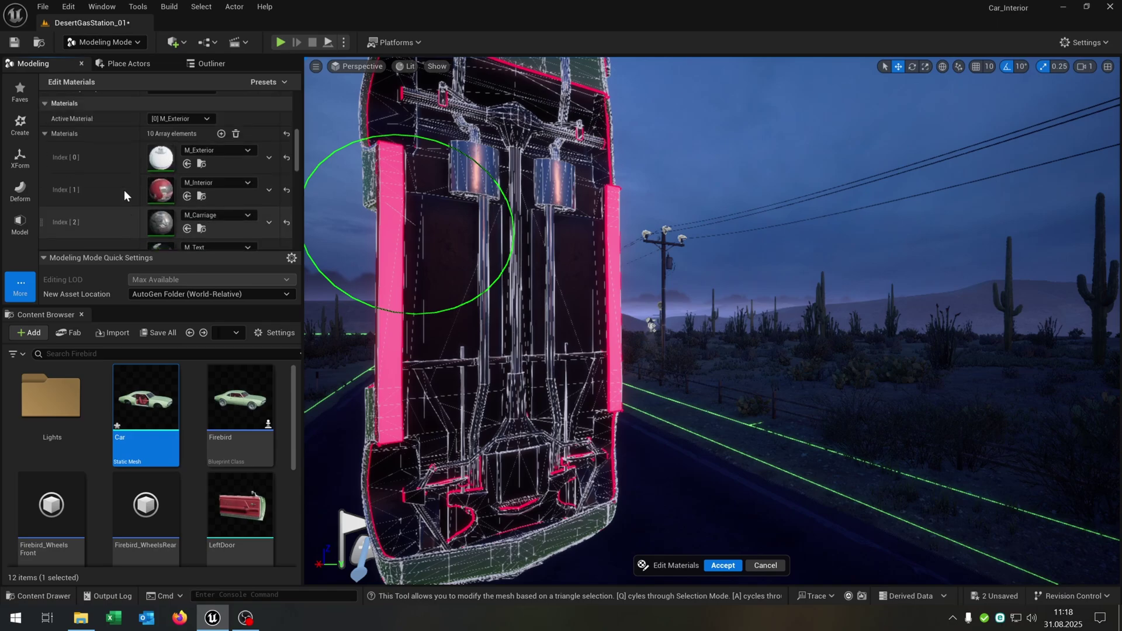
pyautogui.scroll(2, 124, 190)
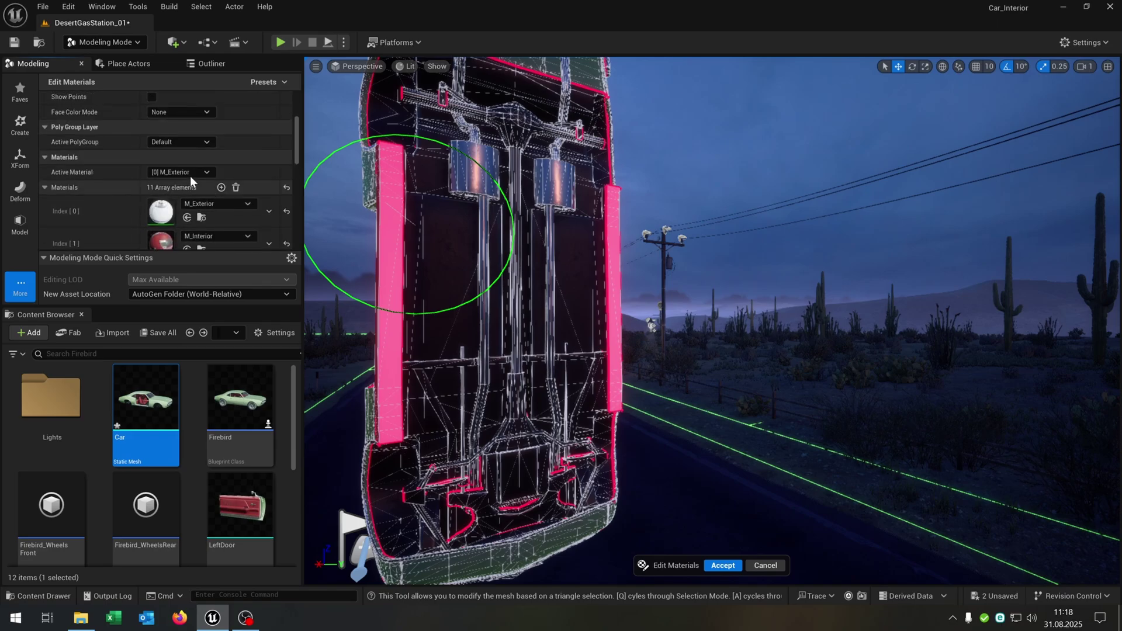
pyautogui.click(188, 171)
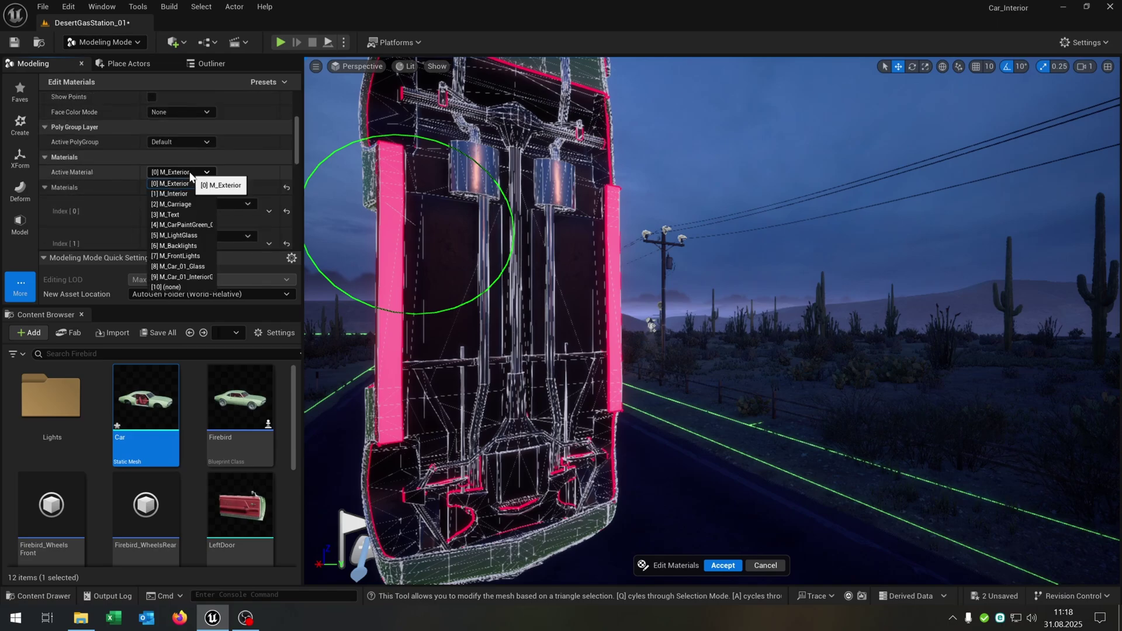
pyautogui.click(193, 289)
# Step: Assign the active material to the selected underside strips and accept the material edits
pyautogui.scroll(-3, 162, 182)
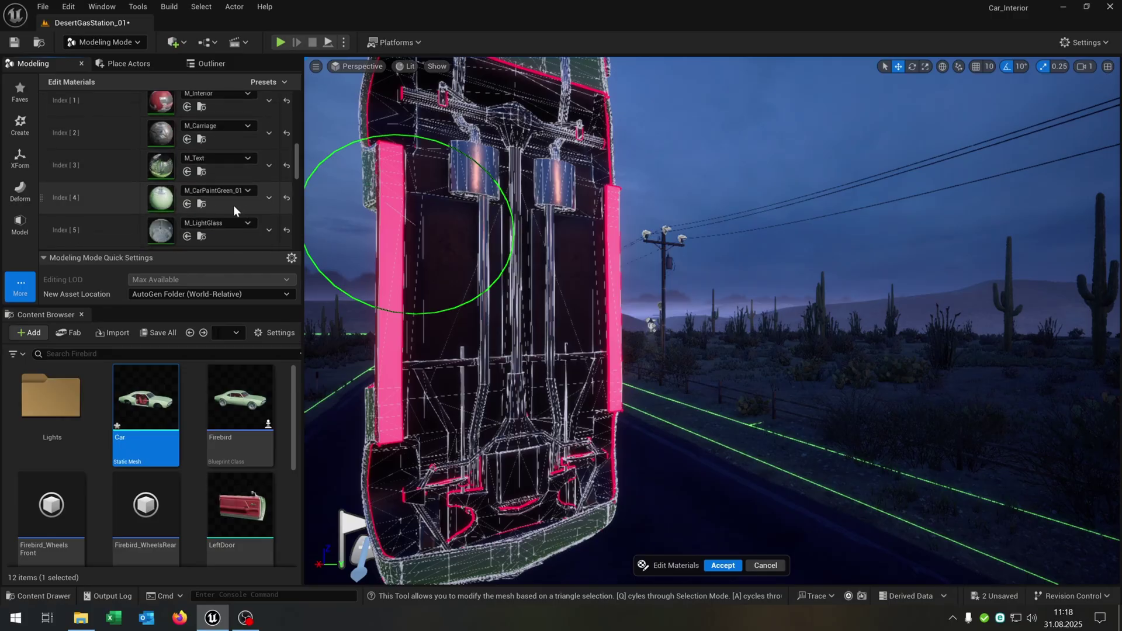
pyautogui.scroll(-2, 233, 205)
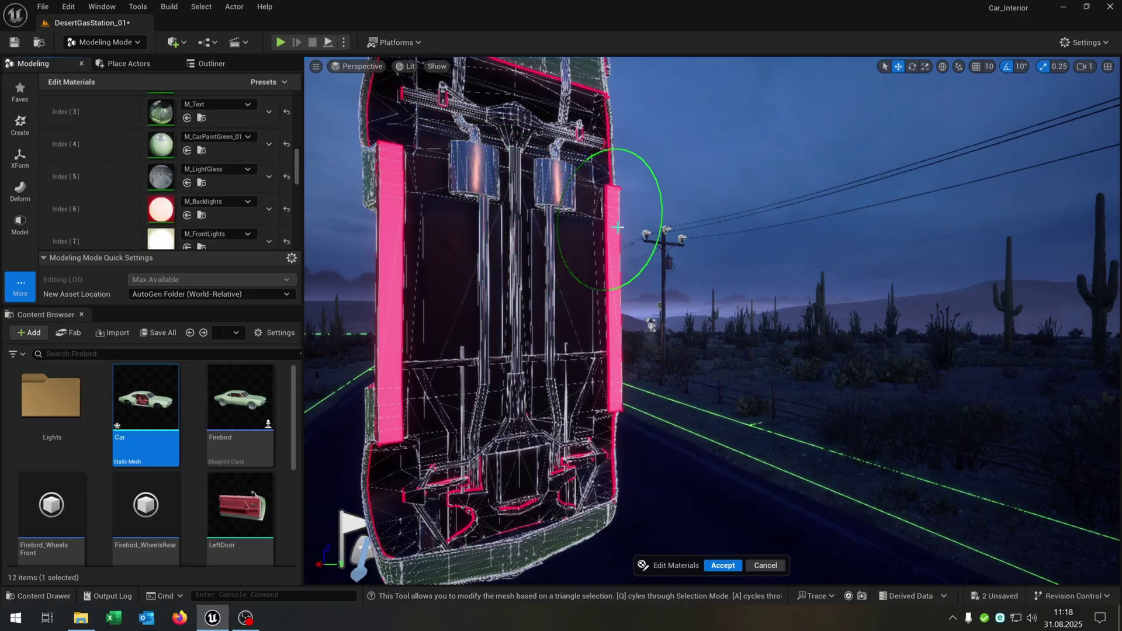
pyautogui.scroll(-2, 201, 195)
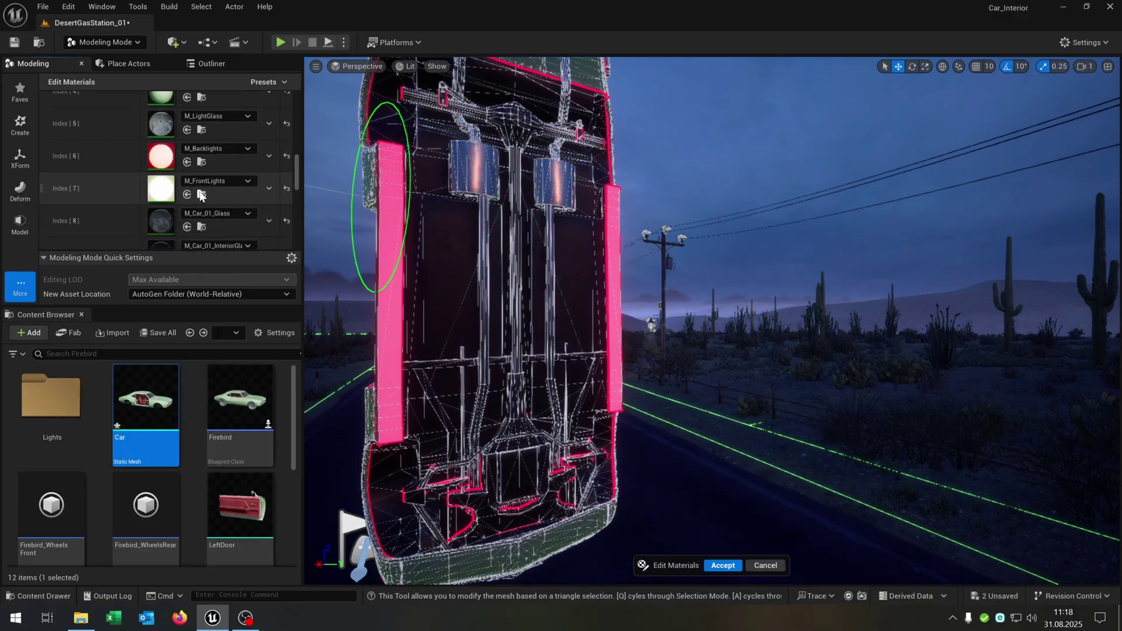
pyautogui.scroll(-5, 199, 191)
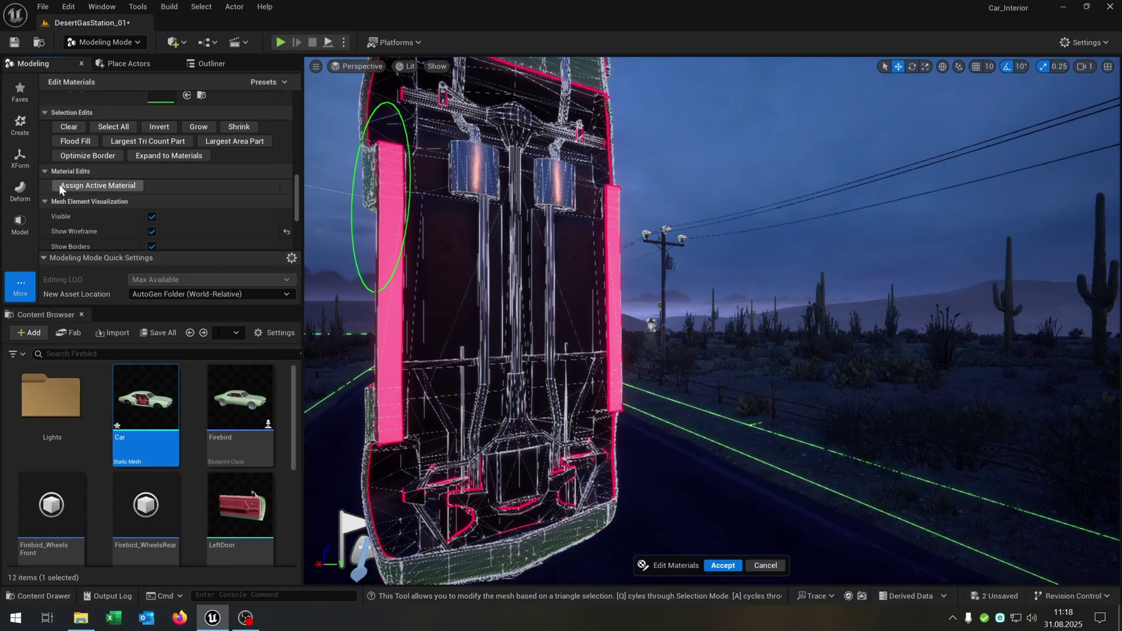
pyautogui.click(117, 185)
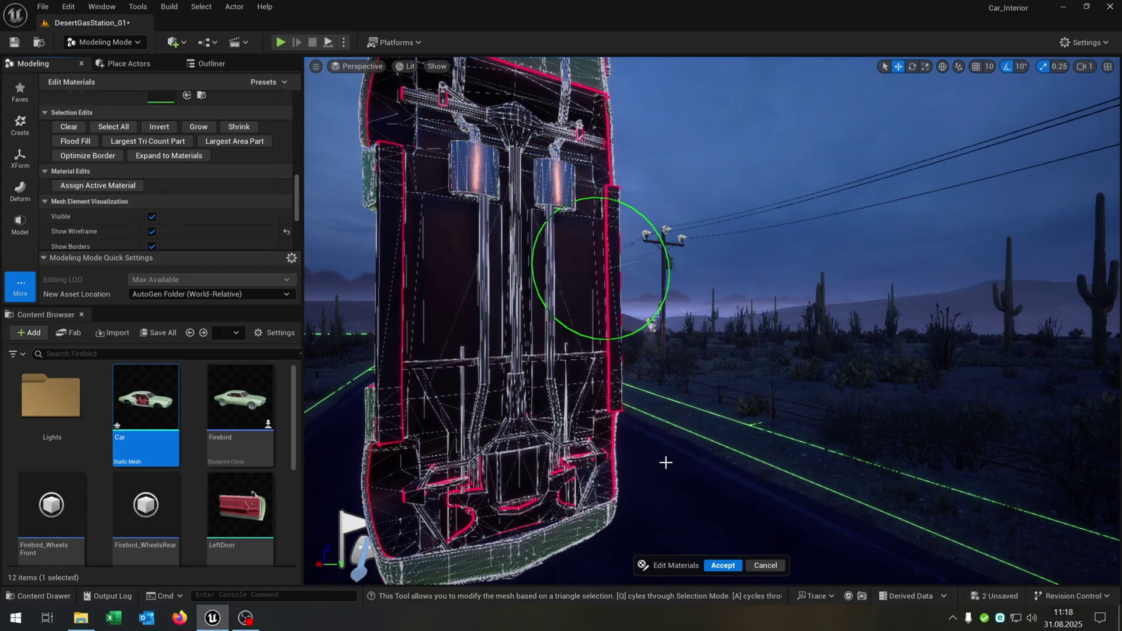
pyautogui.click(722, 565)
# Step: Delete the temporary car from the level and save all changes
pyautogui.moveTo(650, 325); pyautogui.dragTo(650, 300, button='right')
pyautogui.moveTo(639, 397); pyautogui.dragTo(664, 388, button='right')
pyautogui.press('Delete')
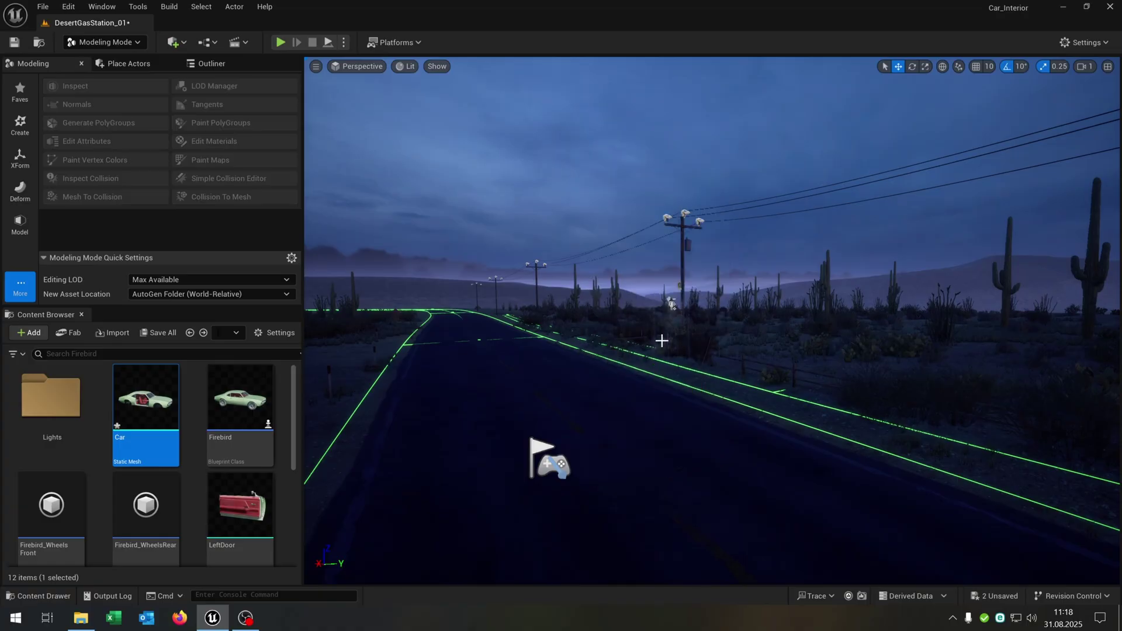
pyautogui.click(201, 405)
pyautogui.hotkey('ctrl', 's')
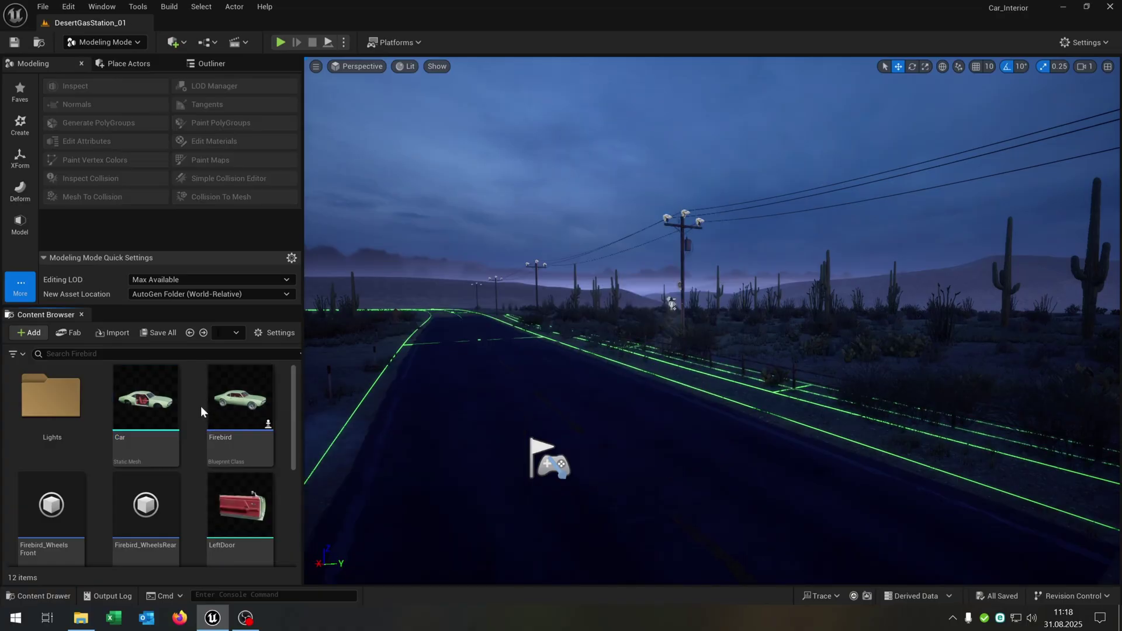
# Step: Switch the editor back to Selection mode and show the Outliner
pyautogui.click(81, 63)
pyautogui.click(131, 45)
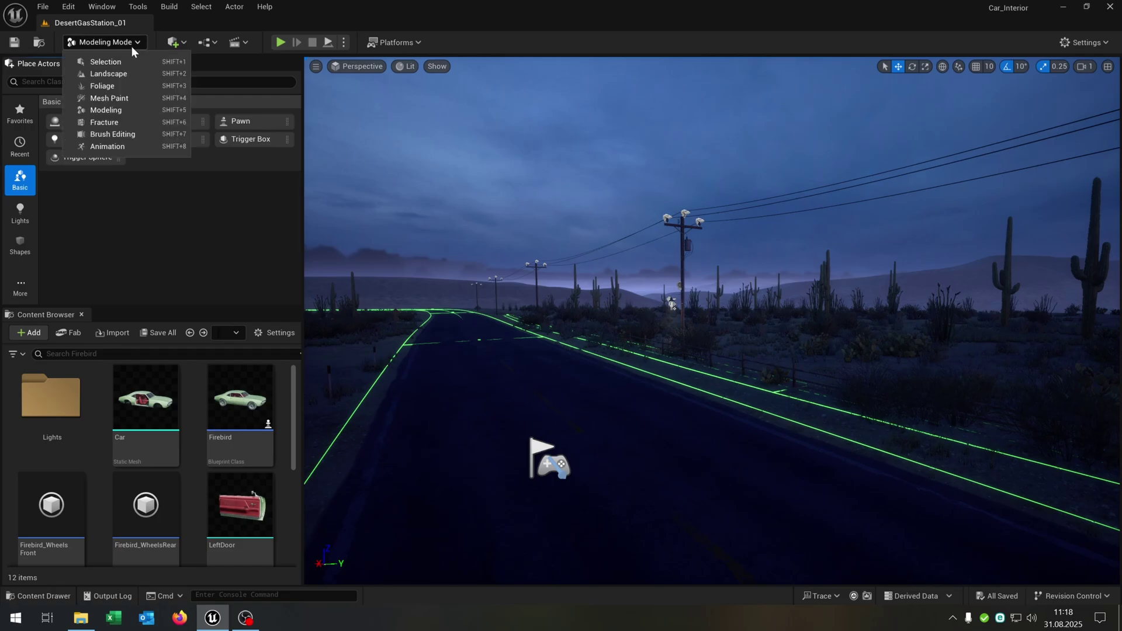
pyautogui.click(132, 61)
pyautogui.click(117, 64)
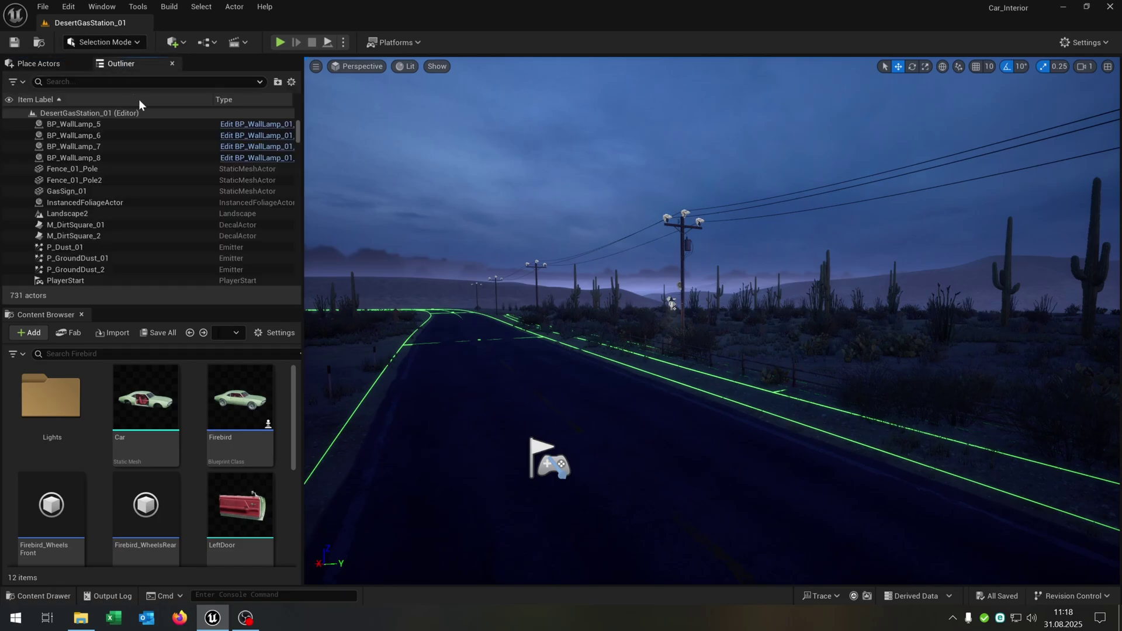
# Step: Open the Firebird blueprint's Construction Script and bring back the Details panel beside the graph
pyautogui.doubleClick(244, 406)
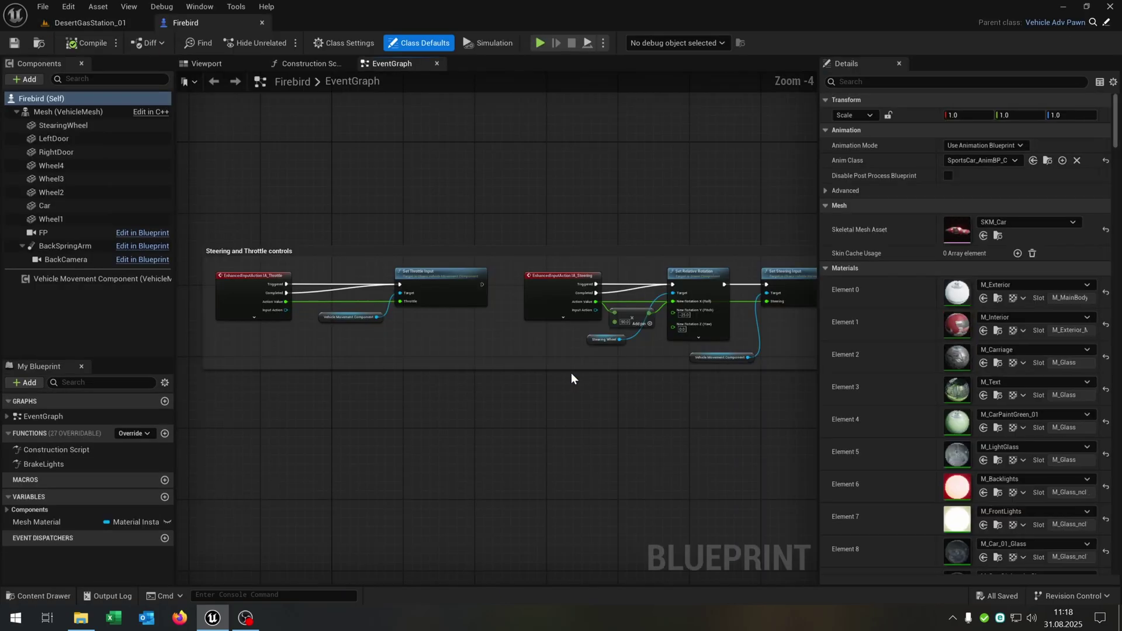
pyautogui.click(225, 62)
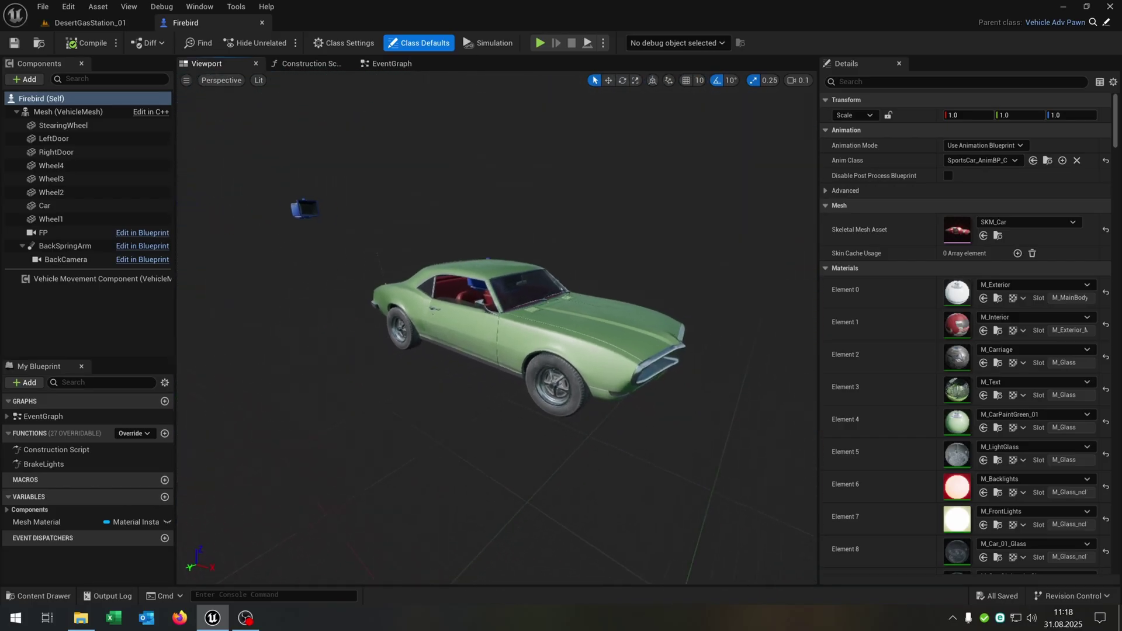
pyautogui.click(315, 64)
pyautogui.moveTo(668, 148); pyautogui.dragTo(774, 161, button='right')
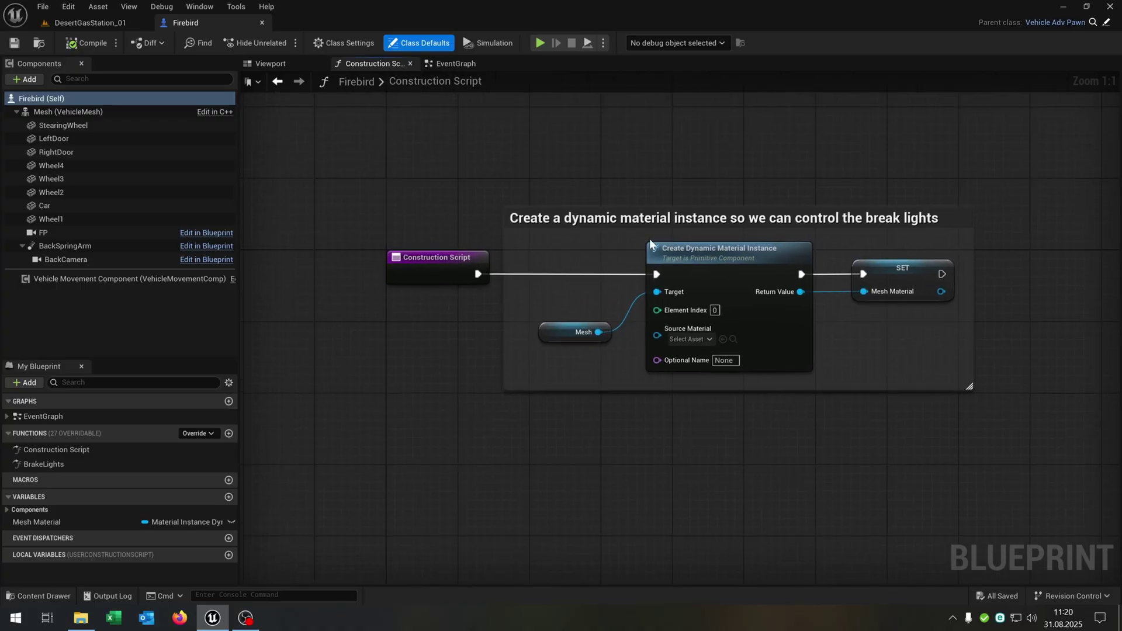
pyautogui.moveTo(842, 270); pyautogui.dragTo(749, 282, button='right')
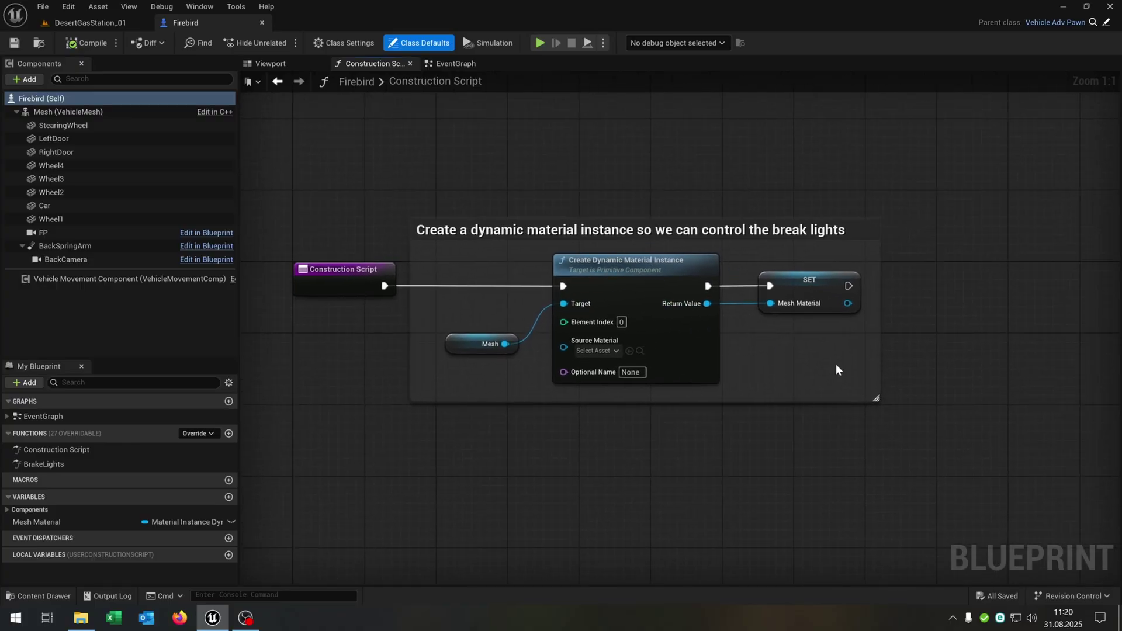
pyautogui.moveTo(837, 365); pyautogui.dragTo(808, 314, button='right')
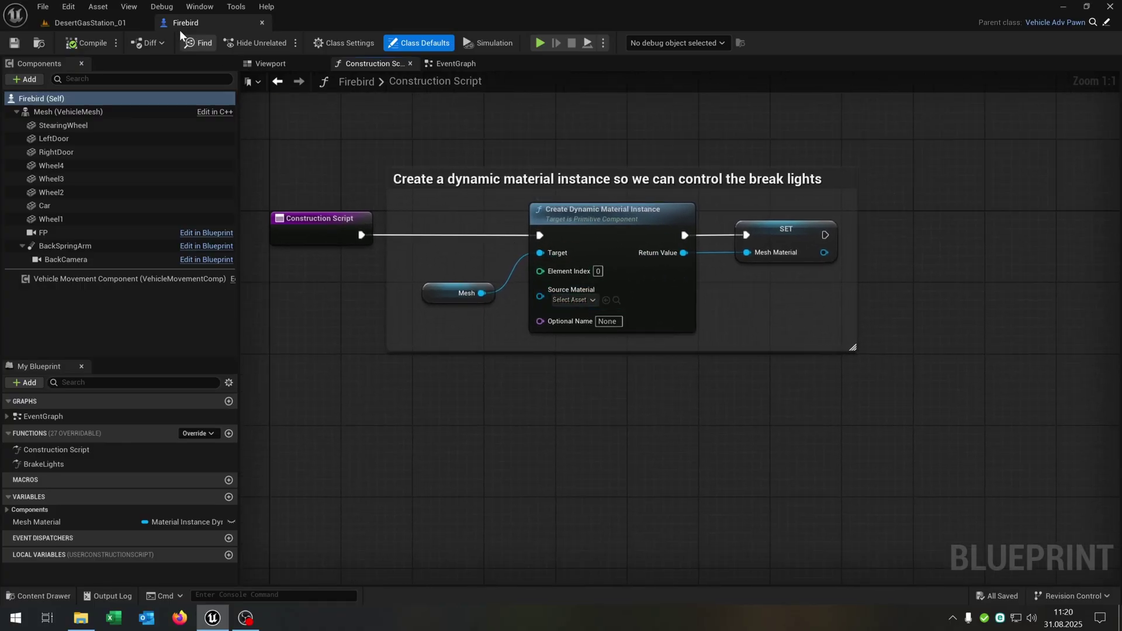
pyautogui.click(199, 7)
pyautogui.click(252, 49)
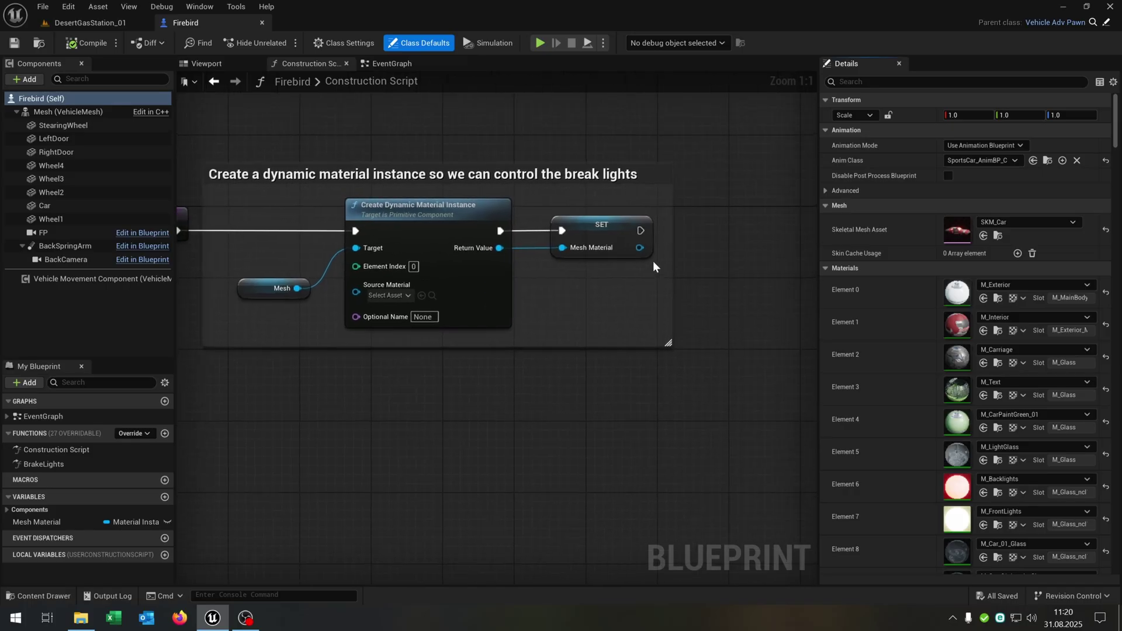
# Step: Rename the Mesh Material variable, which stores the dynamic material instance, to Frontlight
pyautogui.click(618, 230)
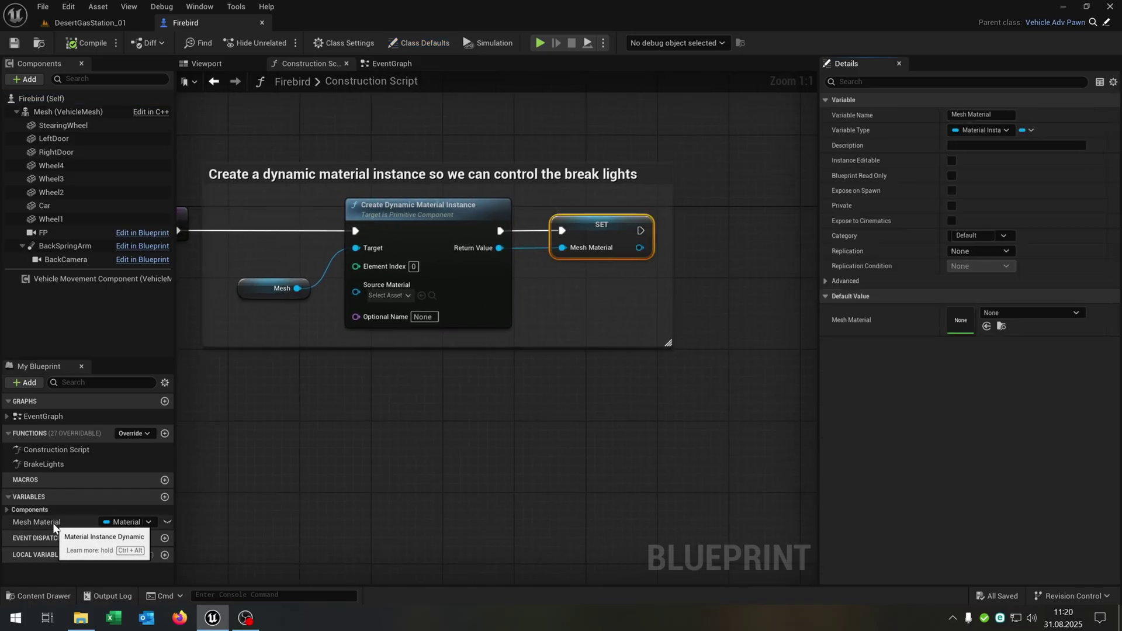
pyautogui.click(36, 523)
pyautogui.press('F2')
pyautogui.write('Front')
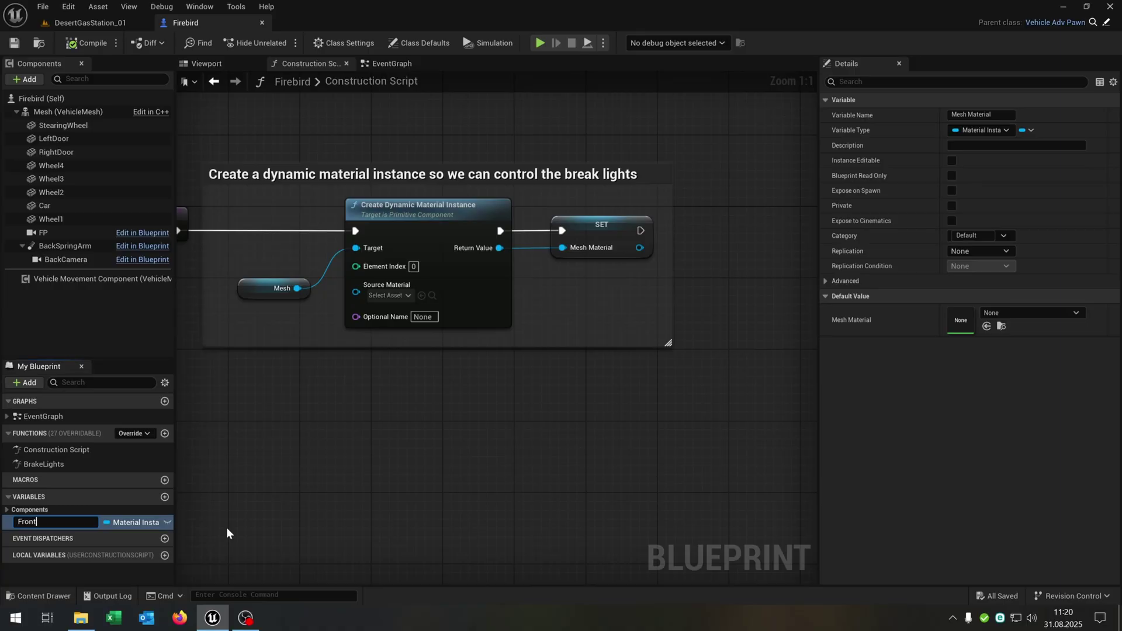
pyautogui.write('light')
pyautogui.press('Return')
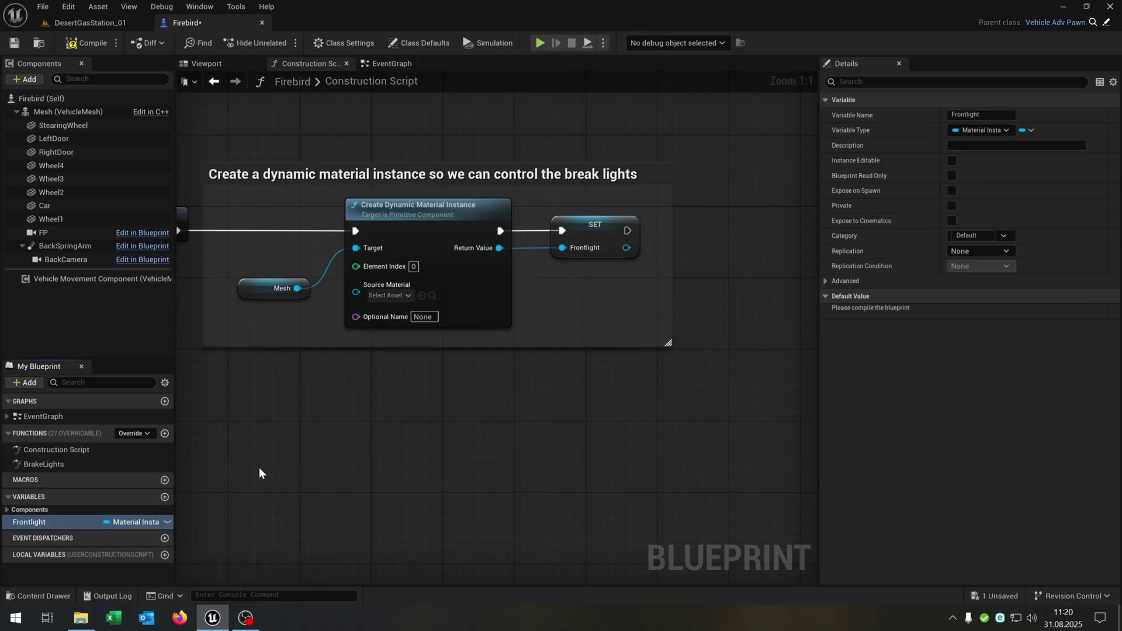
# Step: Look up the M_FrontLights slot among the Car component's materials and set the Create Dynamic Material Instance node's Element Index to 7
pyautogui.press('Home')
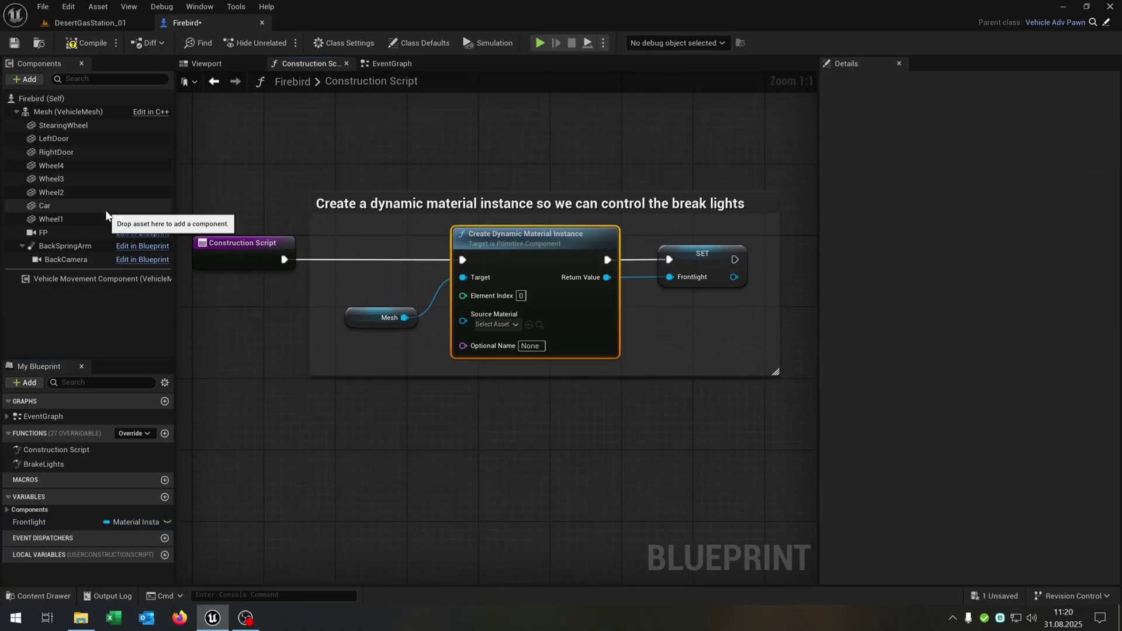
pyautogui.click(105, 207)
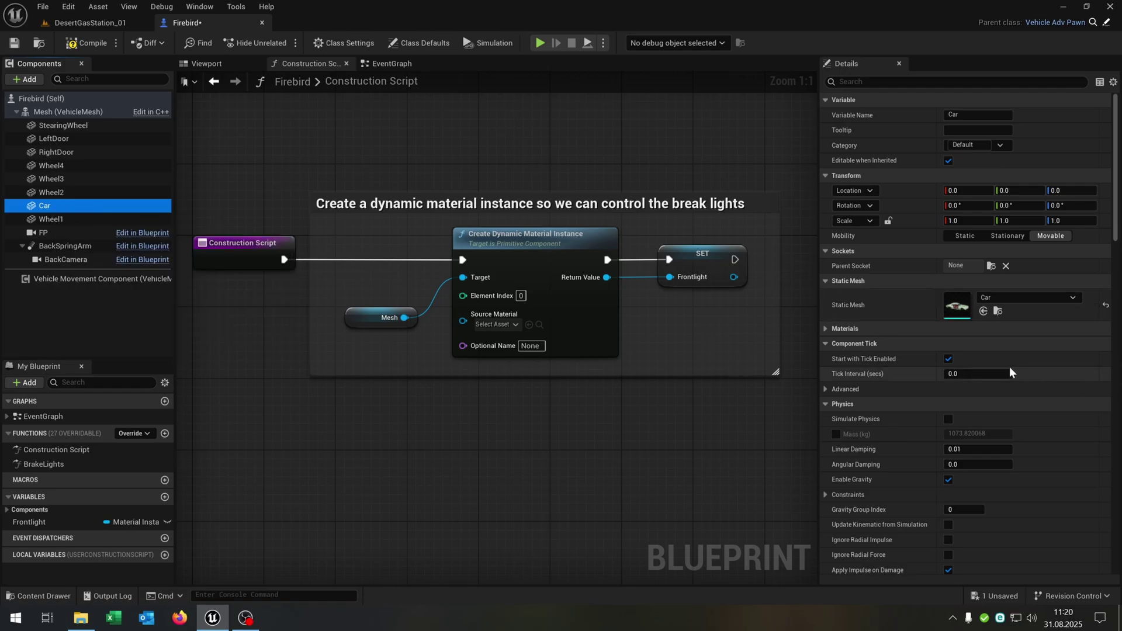
pyautogui.scroll(-3, 916, 283)
pyautogui.click(825, 222)
pyautogui.scroll(-2, 931, 273)
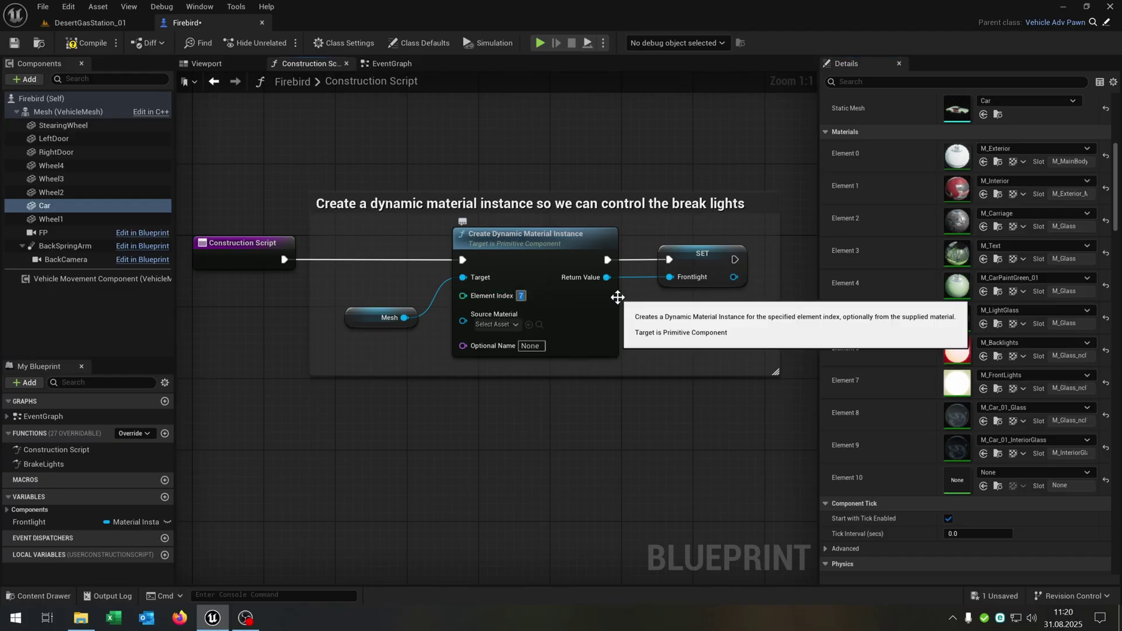
# Step: Replace the Mesh node with a Car component reference connected to the Target of Create Dynamic Material Instance
pyautogui.moveTo(618, 297); pyautogui.dragTo(589, 319, button='right')
pyautogui.click(375, 331)
pyautogui.press('Delete')
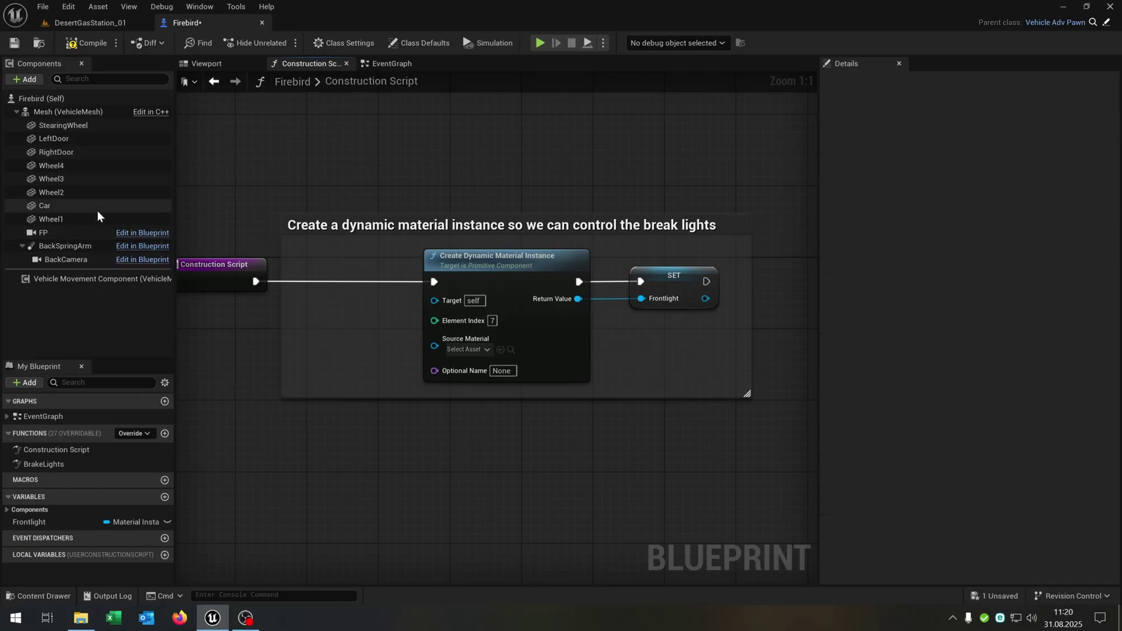
pyautogui.click(97, 207)
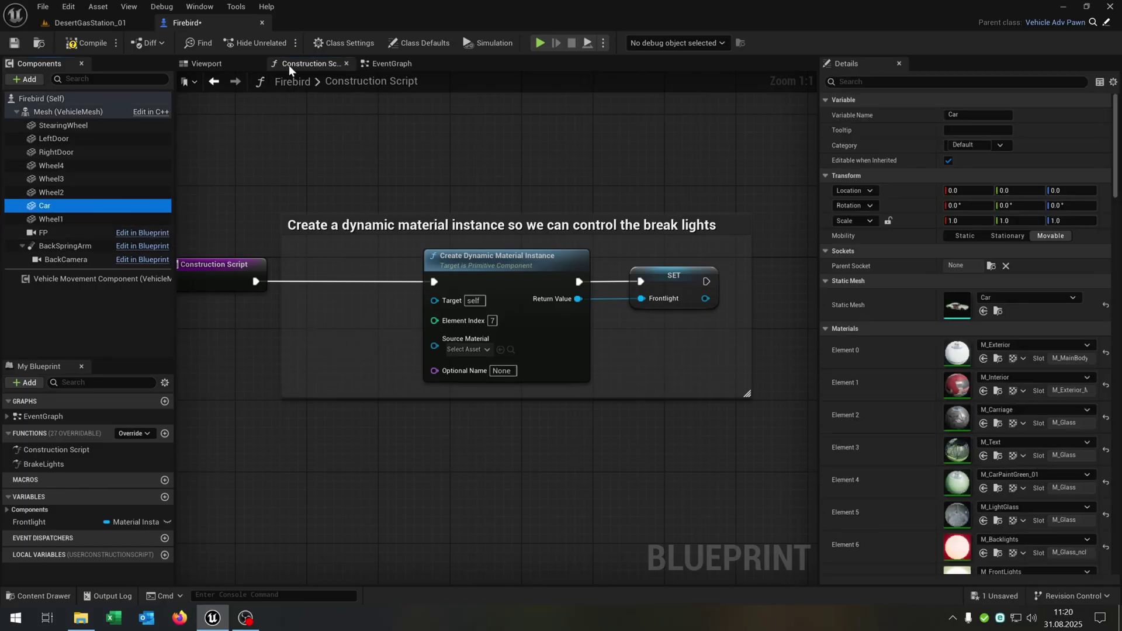
pyautogui.click(249, 64)
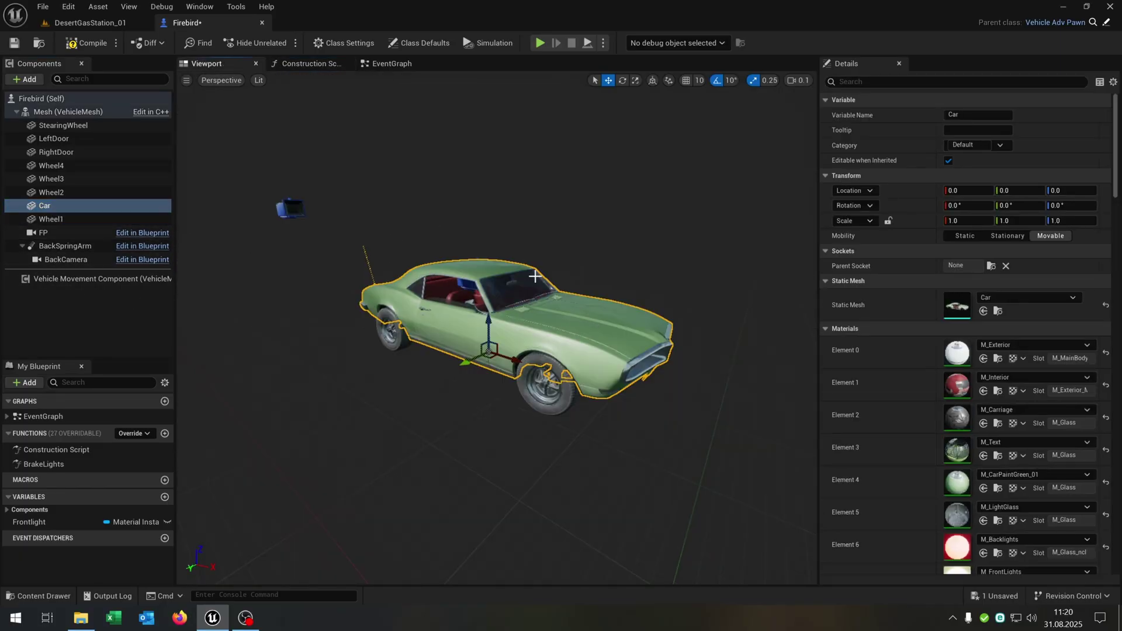
pyautogui.click(325, 69)
pyautogui.moveTo(53, 206); pyautogui.dragTo(435, 301)
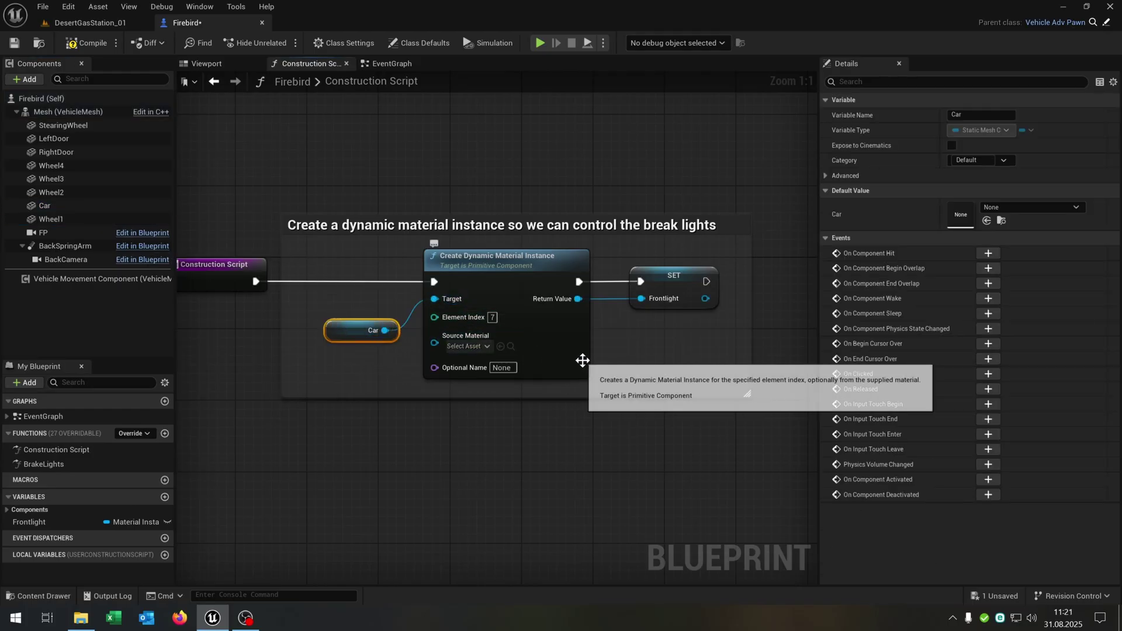
# Step: Delete the comment box surrounding the Create Dynamic Material Instance nodes in the Construction Script
pyautogui.moveTo(667, 349); pyautogui.dragTo(579, 326, button='right')
pyautogui.scroll(-2, 654, 296)
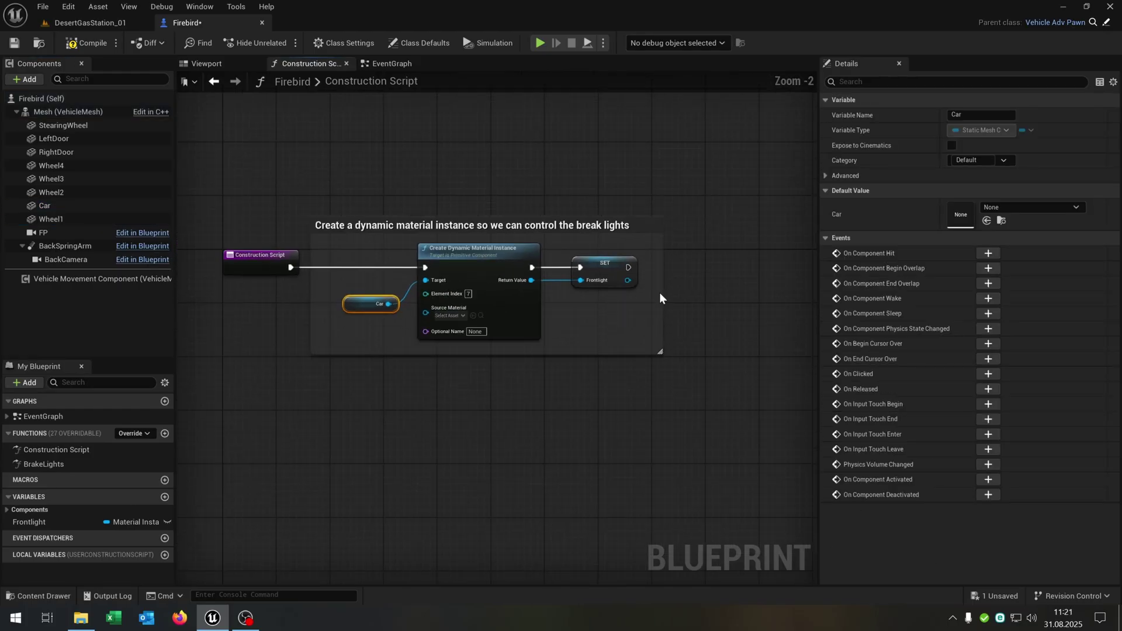
pyautogui.moveTo(661, 292); pyautogui.dragTo(859, 301)
pyautogui.click(641, 224)
pyautogui.press('Delete')
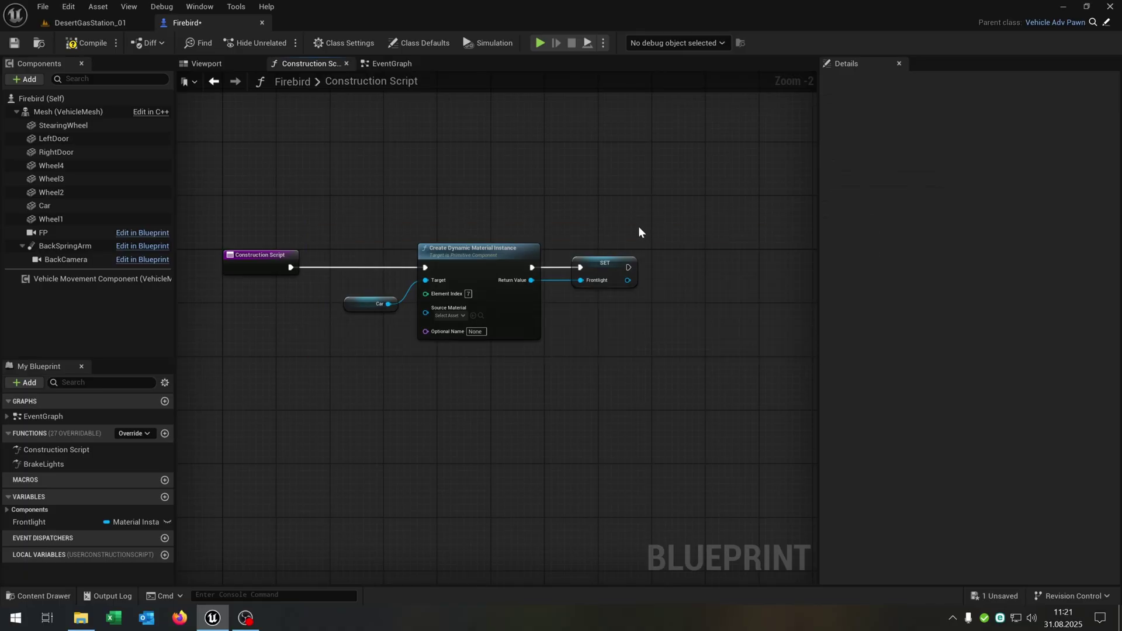
# Step: Duplicate the Car, Create Dynamic Material Instance and SET Frontlight nodes and place the copy after the original chain
pyautogui.moveTo(423, 332); pyautogui.dragTo(686, 233)
pyautogui.moveTo(687, 233); pyautogui.dragTo(557, 249, button='right')
pyautogui.hotkey('ctrl', 'c')
pyautogui.hotkey('ctrl', 'v')
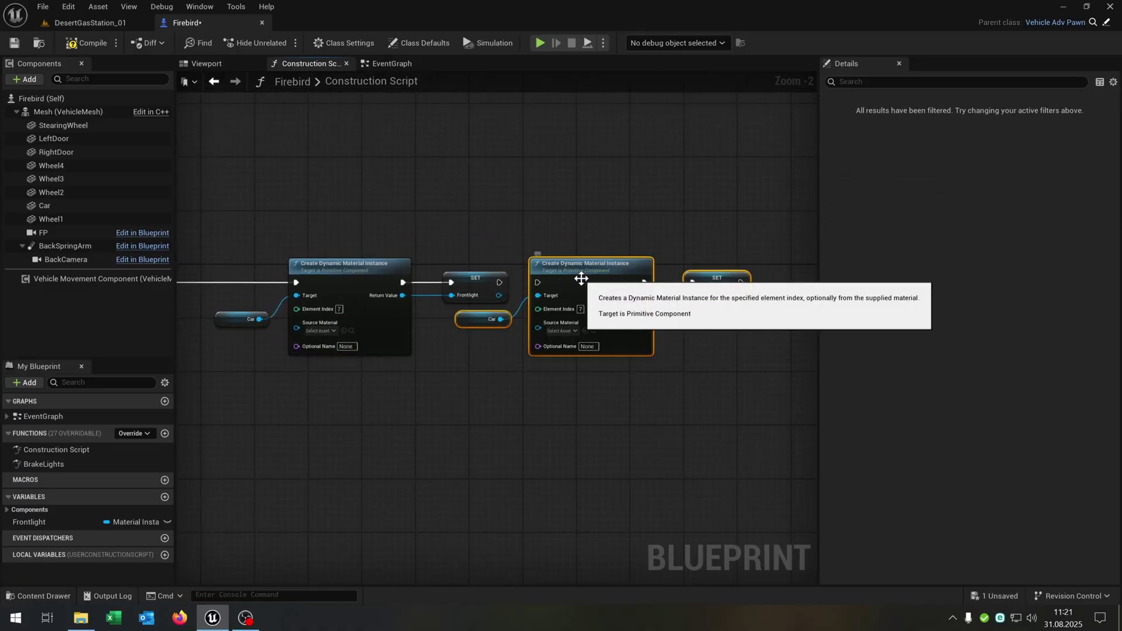
pyautogui.moveTo(576, 272); pyautogui.dragTo(586, 277)
# Step: Add a second copy of the node group at the chain's end, tidy its Car node, and link the execution pins of all three groups
pyautogui.moveTo(753, 351); pyautogui.dragTo(512, 355, button='right')
pyautogui.hotkey('ctrl', 'v')
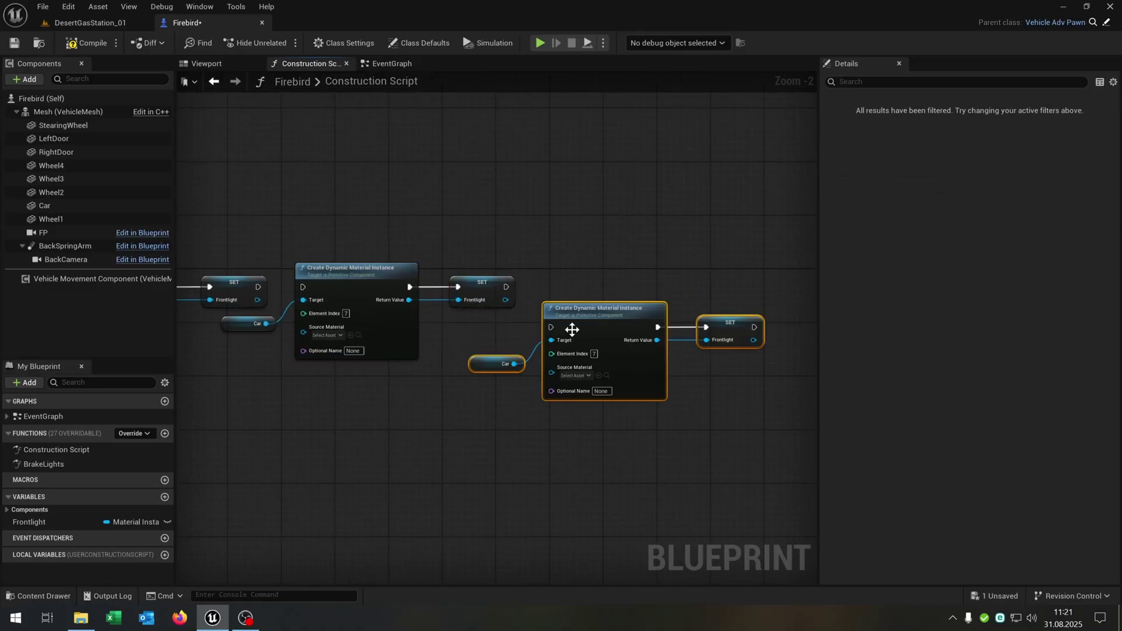
pyautogui.moveTo(589, 313); pyautogui.dragTo(599, 275)
pyautogui.click(499, 361)
pyautogui.moveTo(489, 326); pyautogui.dragTo(475, 339)
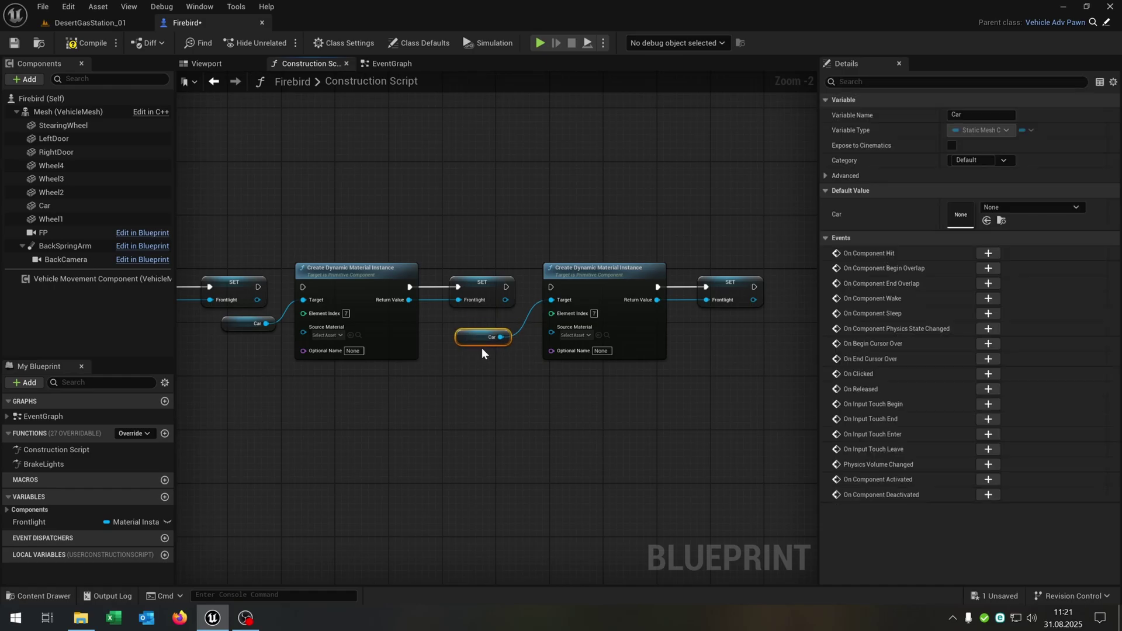
pyautogui.moveTo(481, 348); pyautogui.dragTo(699, 356, button='right')
pyautogui.scroll(2, 496, 314)
pyautogui.moveTo(462, 337); pyautogui.dragTo(444, 355)
pyautogui.moveTo(408, 404); pyautogui.dragTo(493, 376, button='right')
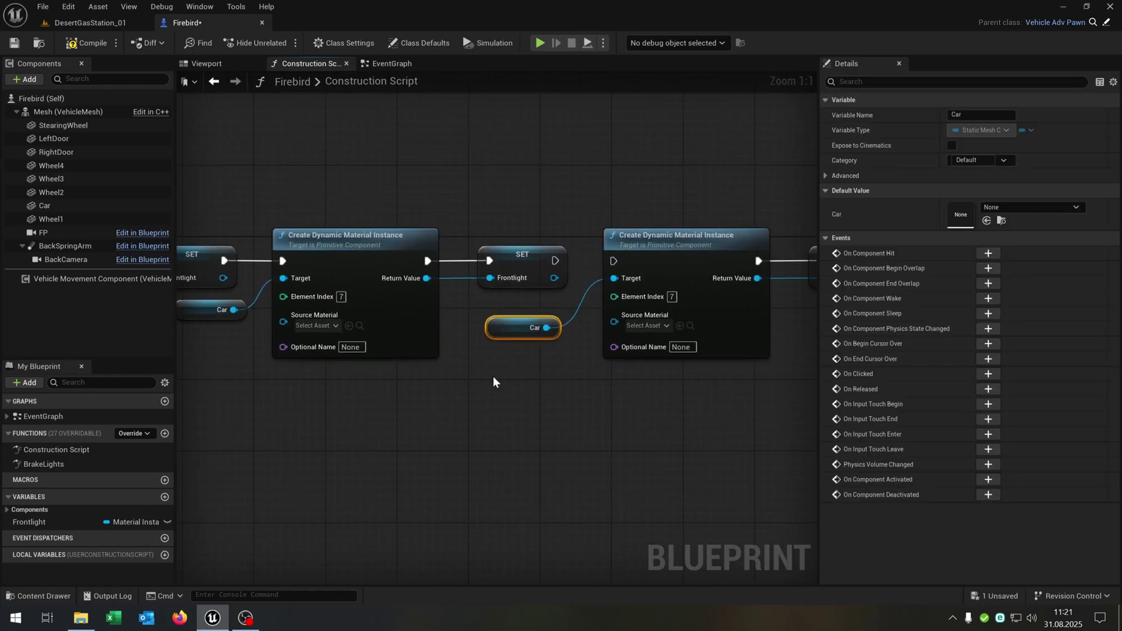
pyautogui.moveTo(520, 443); pyautogui.dragTo(674, 427, button='right')
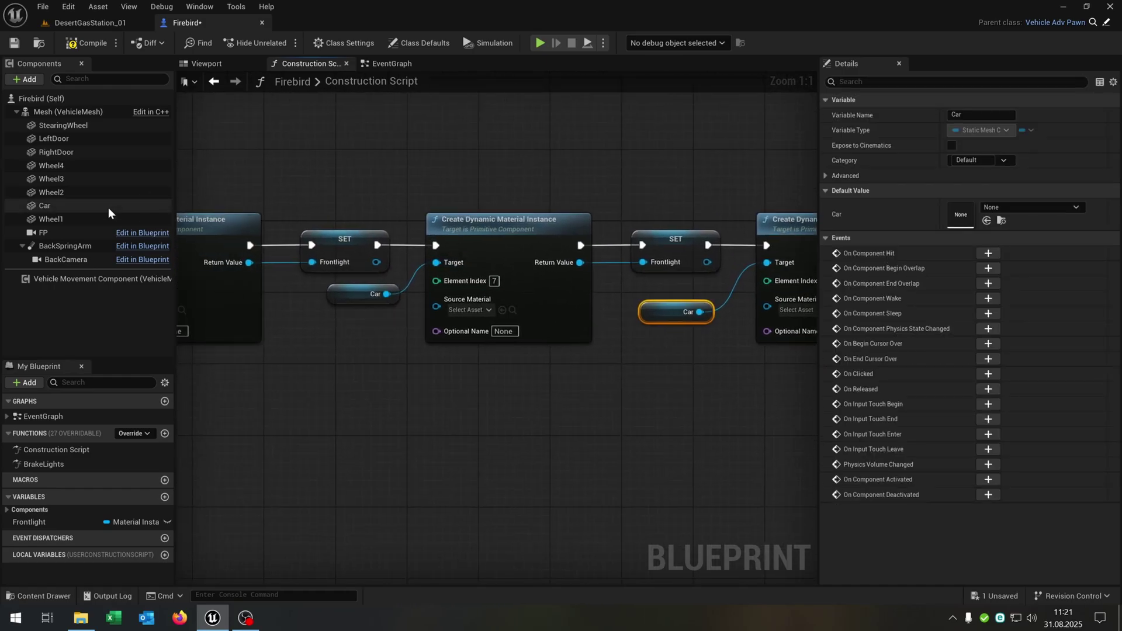
# Step: Look up the M_Backlights slot among the Car component's materials and set the second Create Dynamic Material Instance node's Element Index to 6
pyautogui.click(57, 207)
pyautogui.scroll(-3, 965, 314)
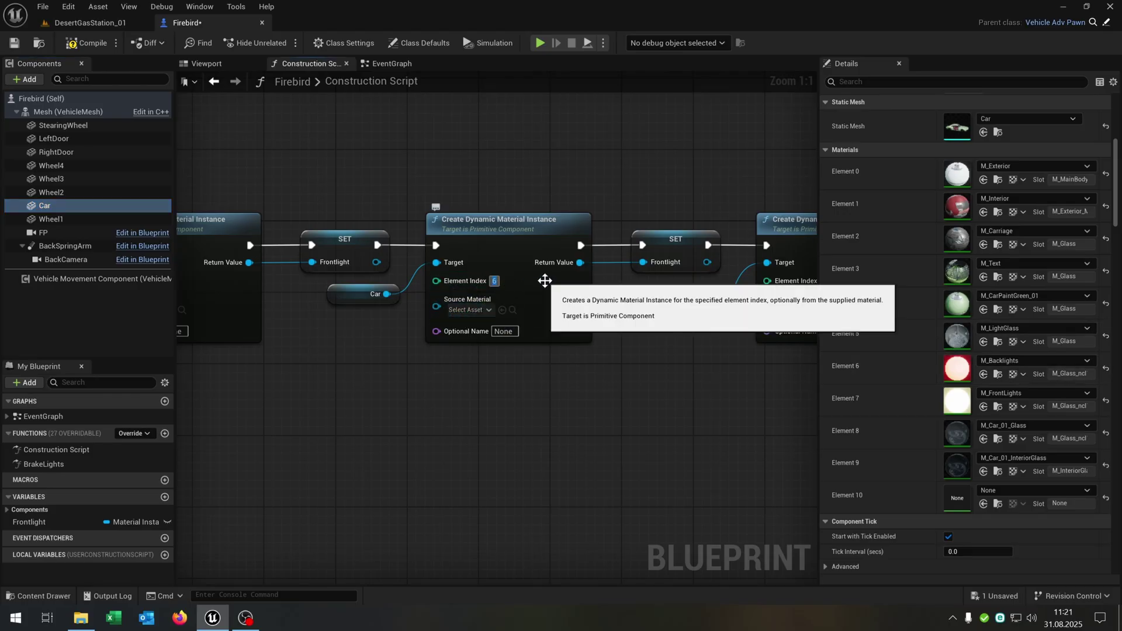
# Step: Delete the duplicated SET Frontlight nodes behind the second and third Create Dynamic Material Instance nodes
pyautogui.moveTo(573, 398); pyautogui.dragTo(487, 408, button='right')
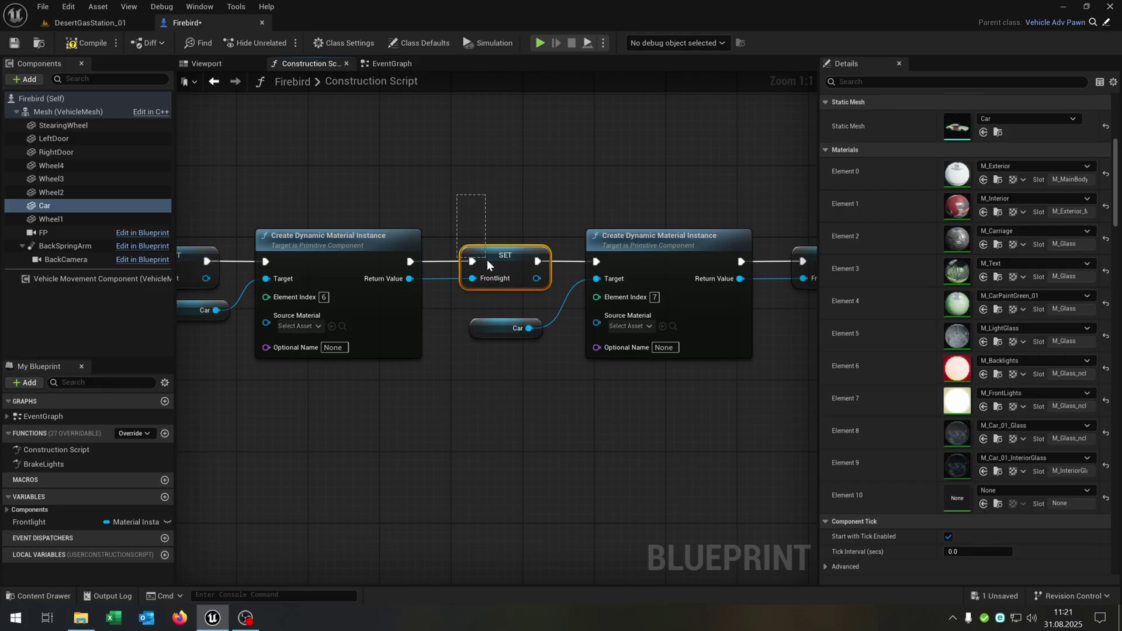
pyautogui.moveTo(486, 259); pyautogui.dragTo(497, 270)
pyautogui.press('Delete')
pyautogui.moveTo(672, 193); pyautogui.dragTo(509, 209, button='right')
pyautogui.moveTo(639, 209); pyautogui.dragTo(669, 277)
pyautogui.press('Delete')
pyautogui.moveTo(653, 350); pyautogui.dragTo(790, 328, button='right')
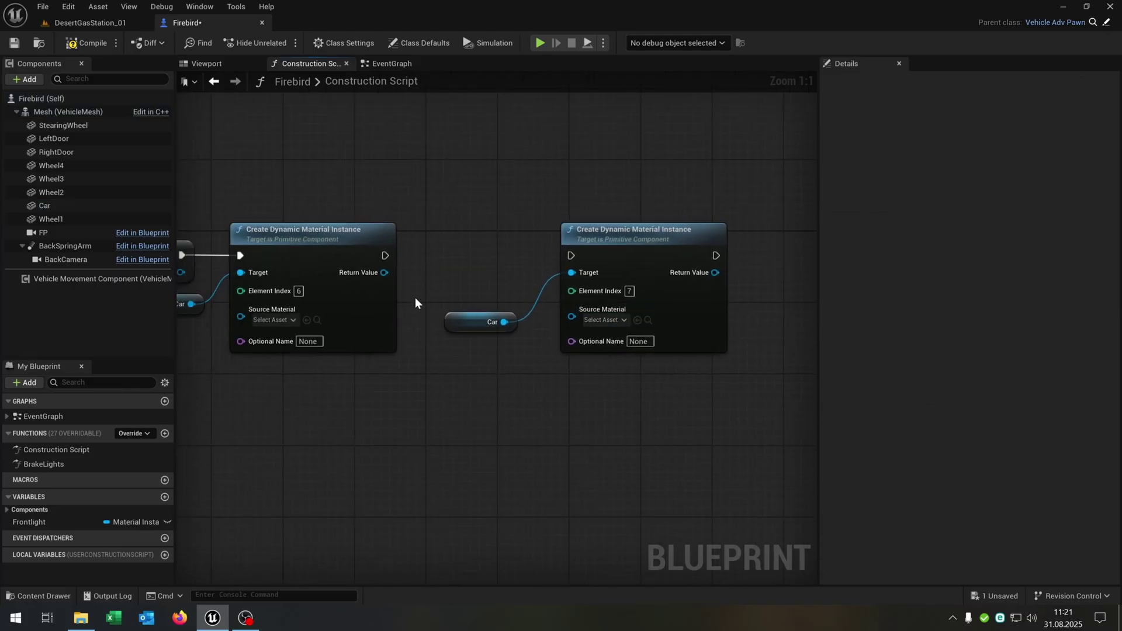
# Step: Promote the second material instance's Return Value to a variable named Backlights and place its SET node in line before the third instance node
pyautogui.moveTo(414, 302); pyautogui.dragTo(541, 296, button='right')
pyautogui.moveTo(510, 266); pyautogui.dragTo(562, 264)
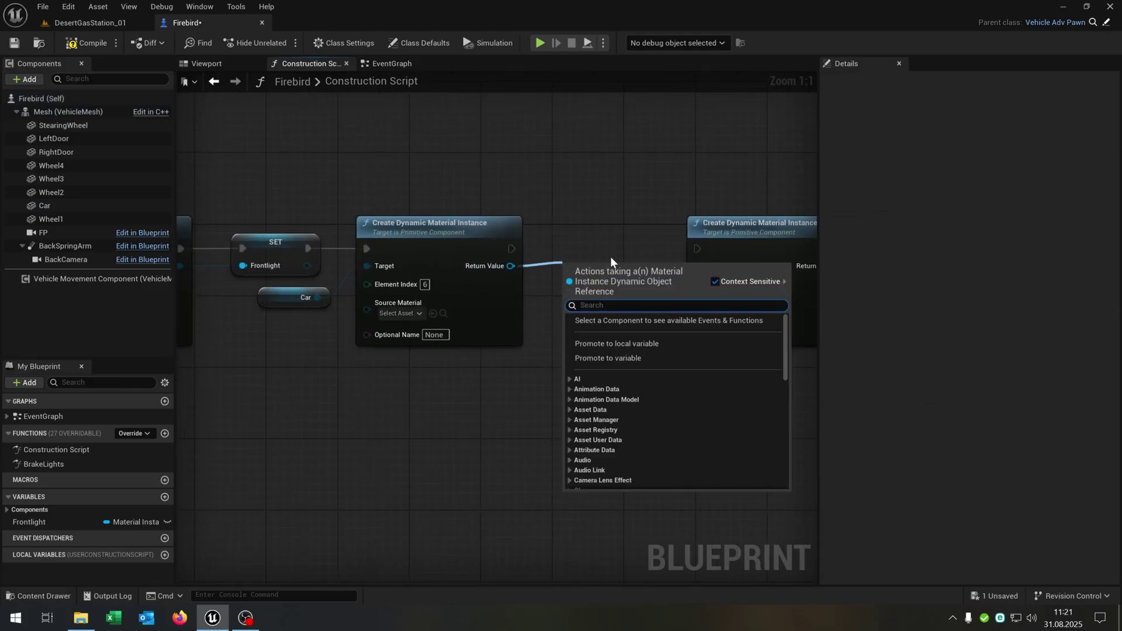
pyautogui.click(637, 356)
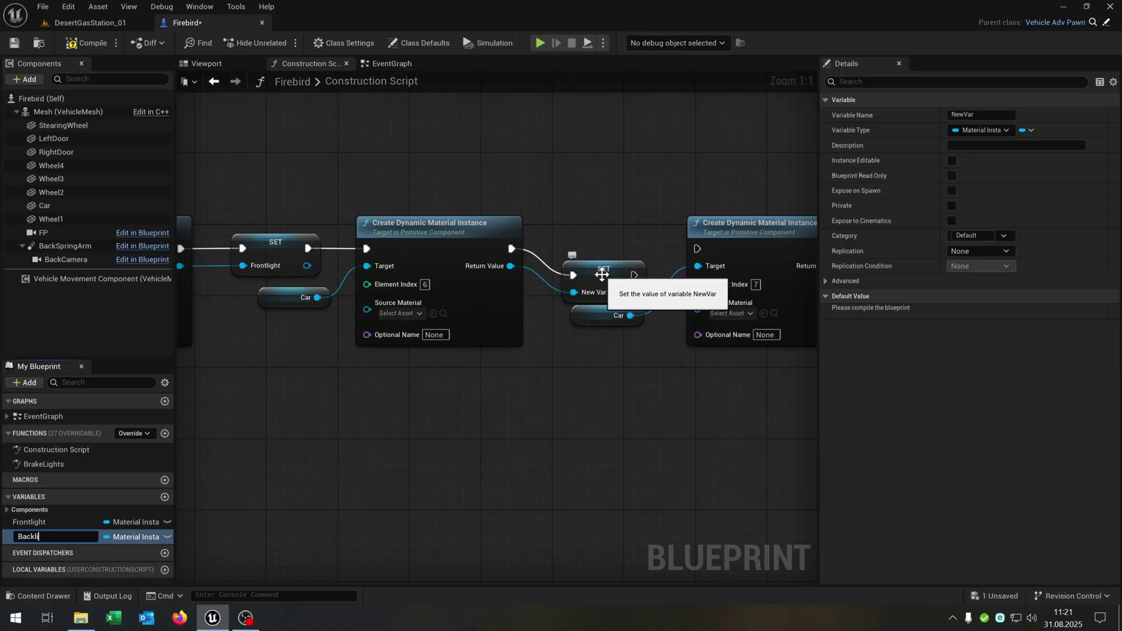
pyautogui.write('Backlights')
pyautogui.press('Return')
pyautogui.moveTo(614, 290); pyautogui.dragTo(696, 250)
pyautogui.moveTo(566, 374); pyautogui.dragTo(418, 365, button='right')
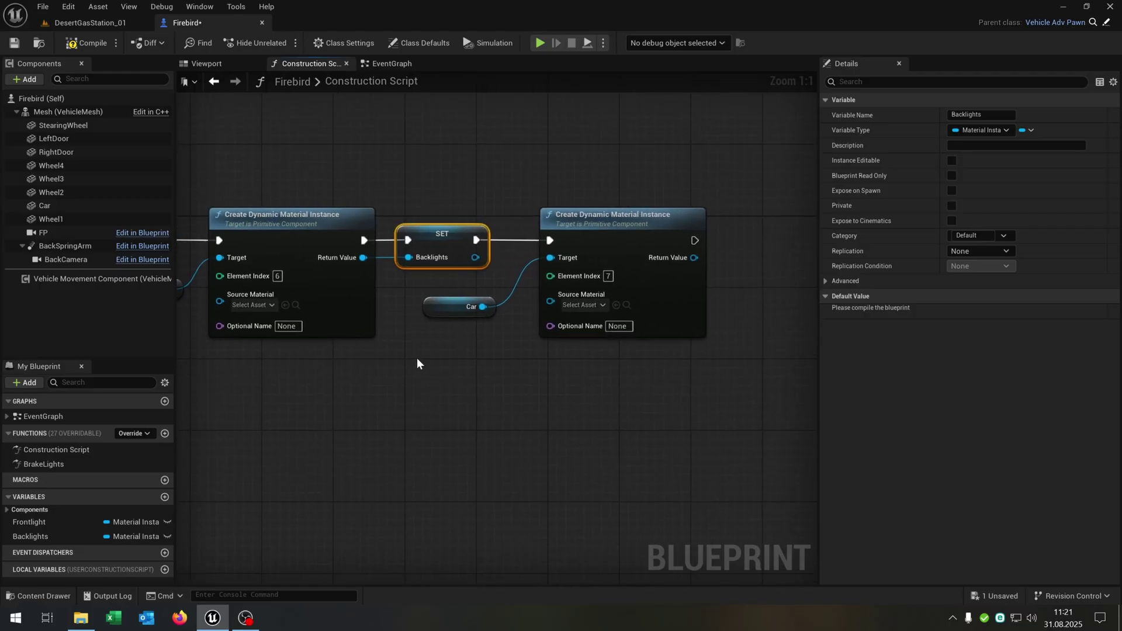
# Step: Promote the third material instance's Return Value to a variable named Underglow and align its SET node with the chain
pyautogui.moveTo(666, 325); pyautogui.dragTo(464, 333, button='right')
pyautogui.moveTo(492, 266); pyautogui.dragTo(559, 252)
pyautogui.click(639, 346)
pyautogui.write('U')
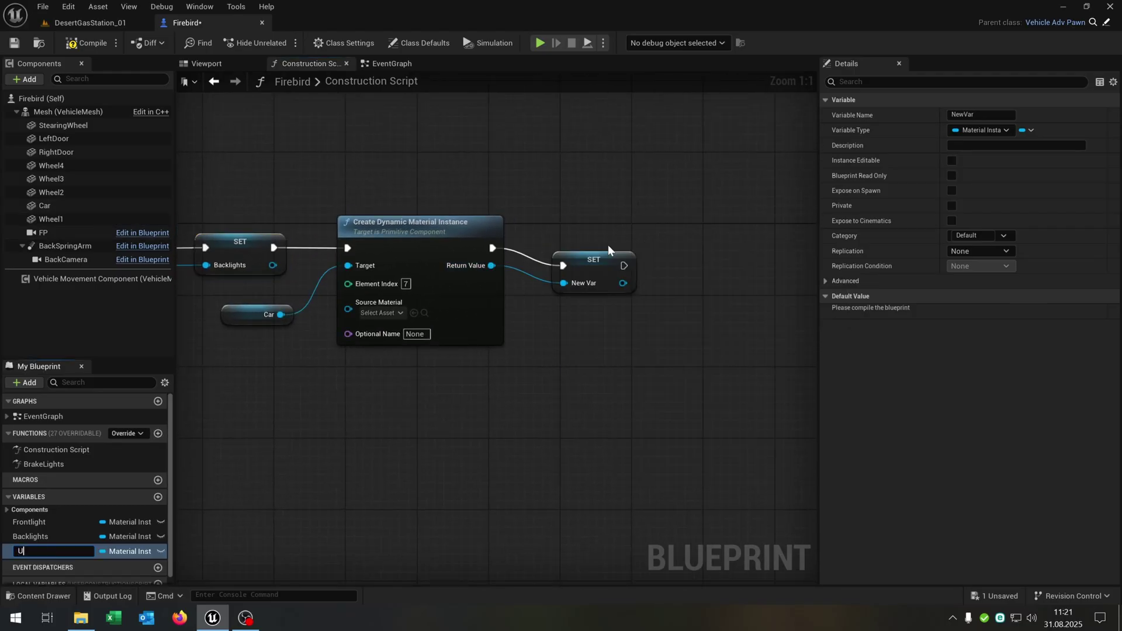
pyautogui.write('nderglow')
pyautogui.press('Return')
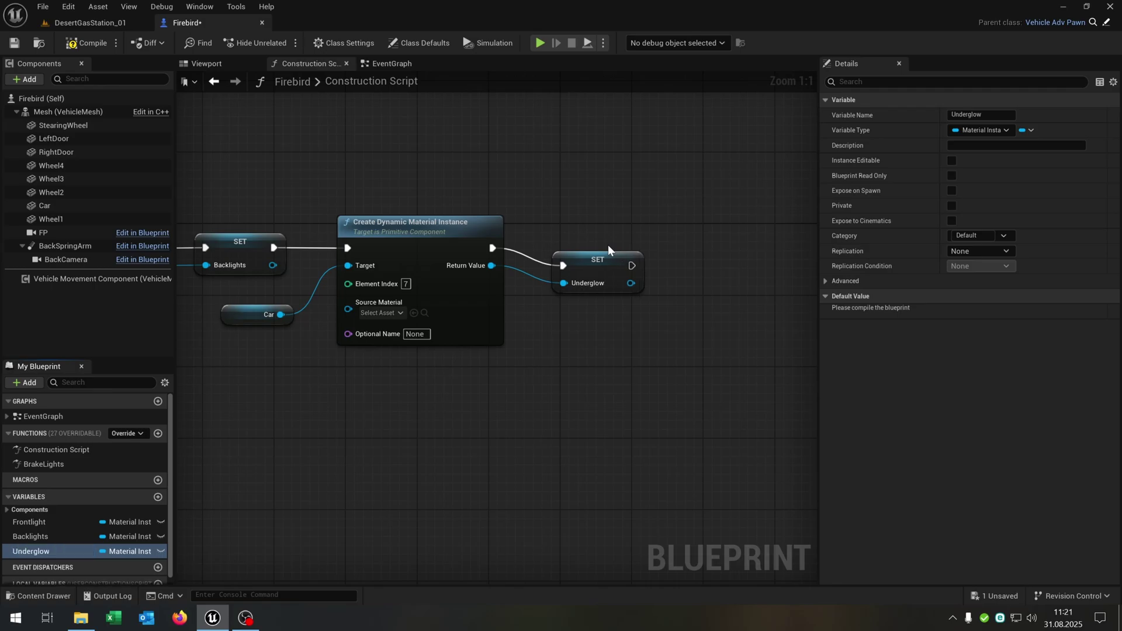
pyautogui.moveTo(610, 264); pyautogui.dragTo(591, 247)
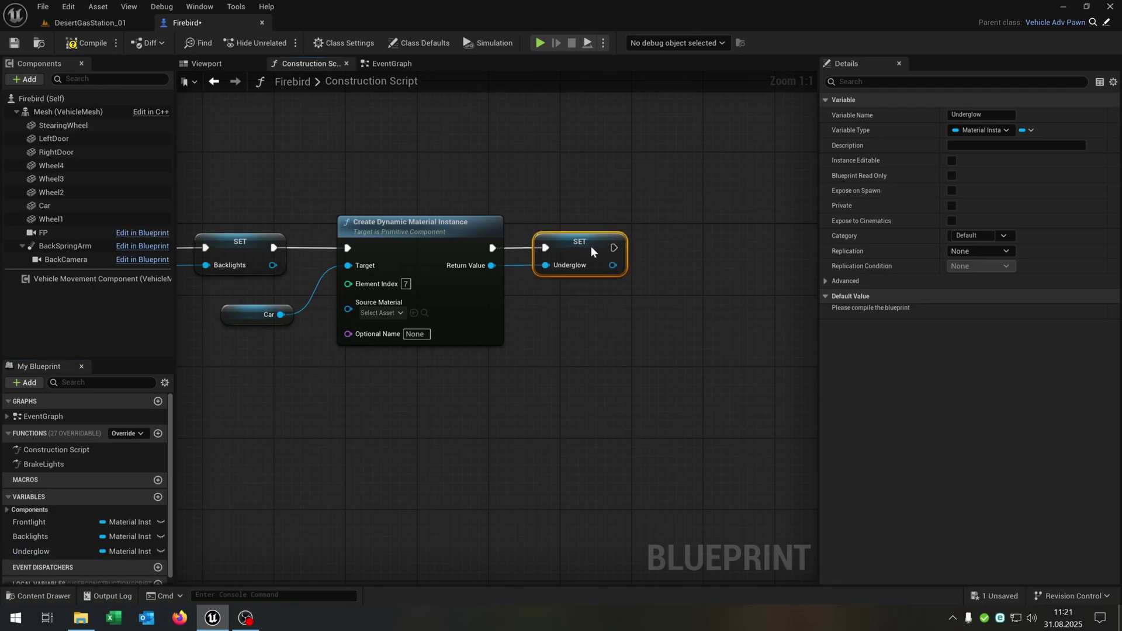
# Step: Look up the empty last material slot of the Car component and set the third instance node's Element Index to 10
pyautogui.click(71, 206)
pyautogui.scroll(-2, 1068, 419)
pyautogui.scroll(-3, 894, 478)
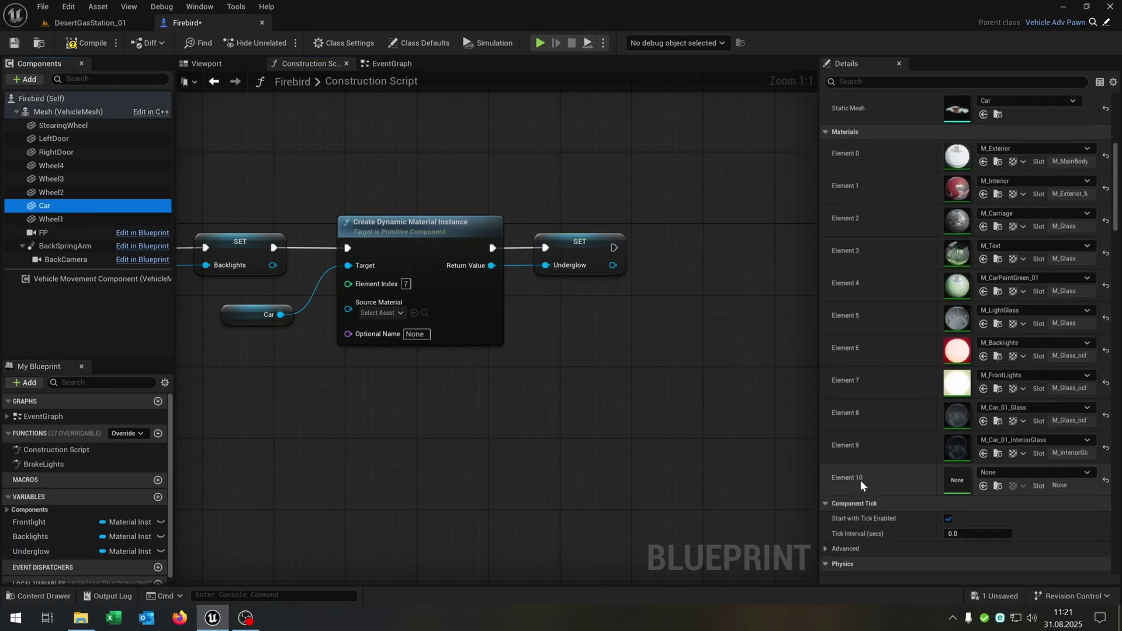
pyautogui.click(405, 284)
pyautogui.write('10')
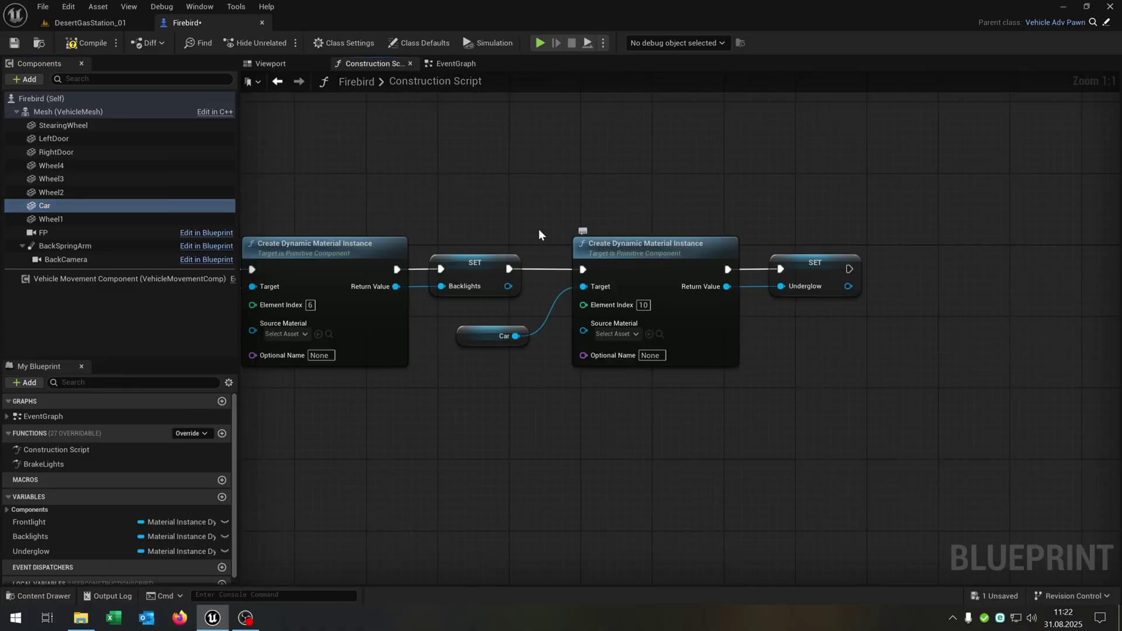
# Step: Check the finished Construction Script chain, save the Firebird blueprint, and open its Event Graph
pyautogui.moveTo(538, 234); pyautogui.dragTo(729, 215, button='right')
pyautogui.scroll(-2, 666, 209)
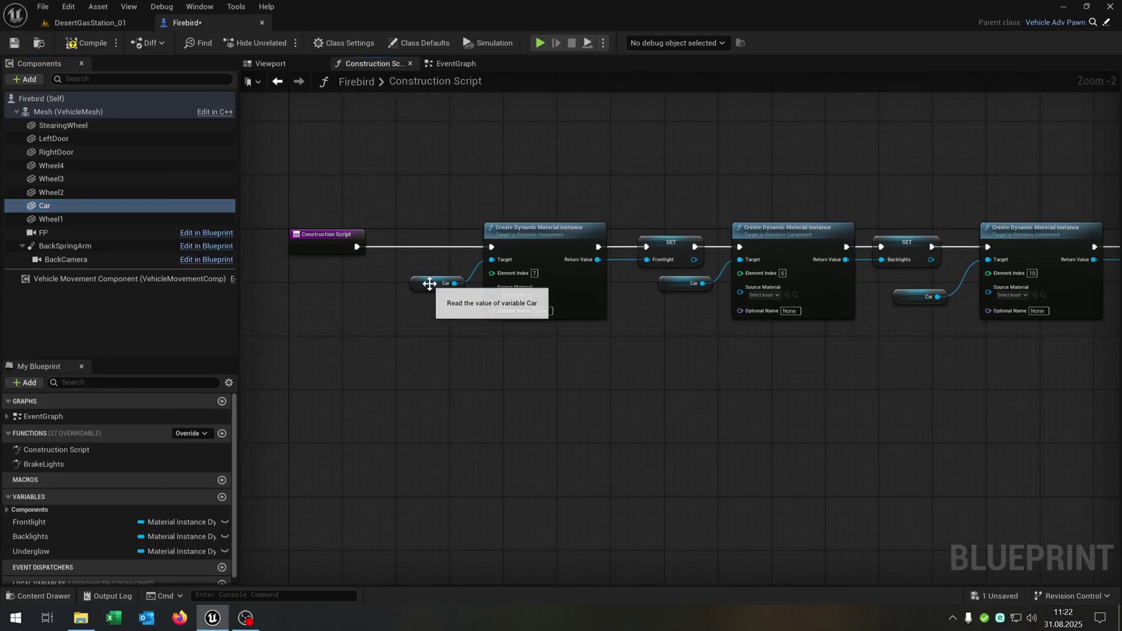
pyautogui.moveTo(616, 412); pyautogui.dragTo(549, 402, button='right')
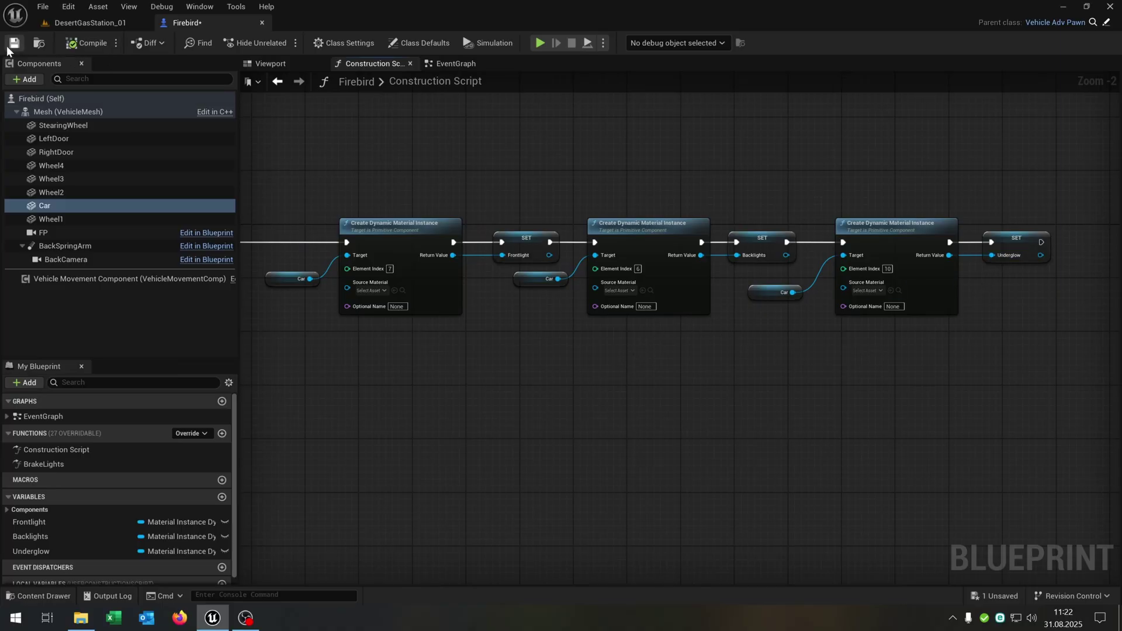
pyautogui.click(456, 63)
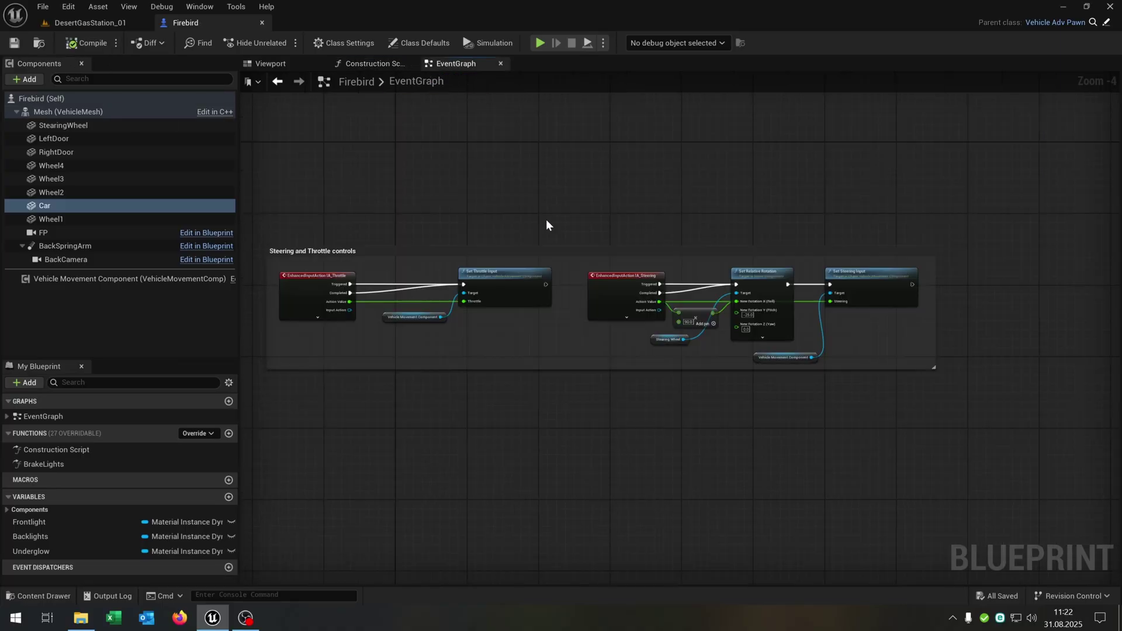
pyautogui.scroll(2, 578, 280)
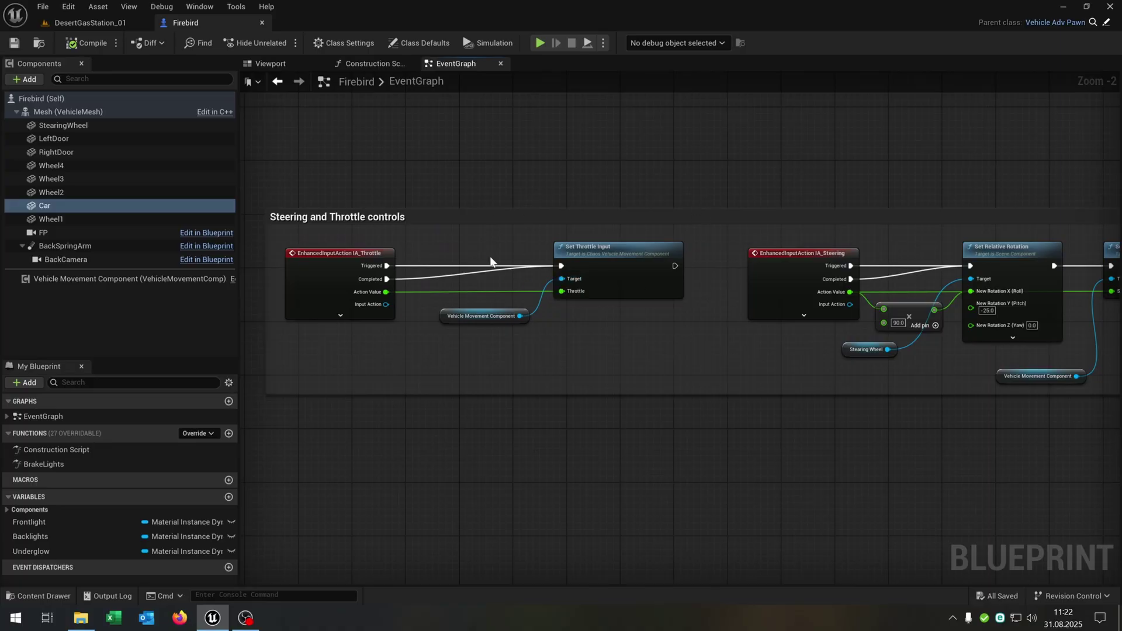
# Step: Open the parent VehicleAdvPawn blueprint, cut the whole Braking controls group from its Event Graph, and compile it
pyautogui.click(1055, 22)
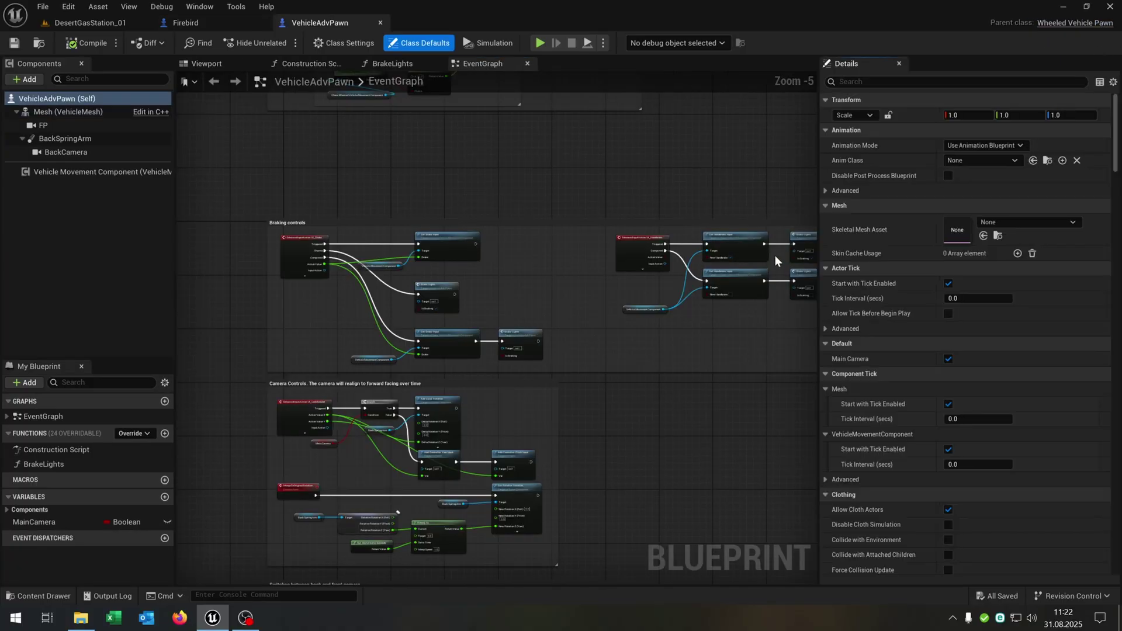
pyautogui.click(899, 63)
pyautogui.scroll(1, 634, 201)
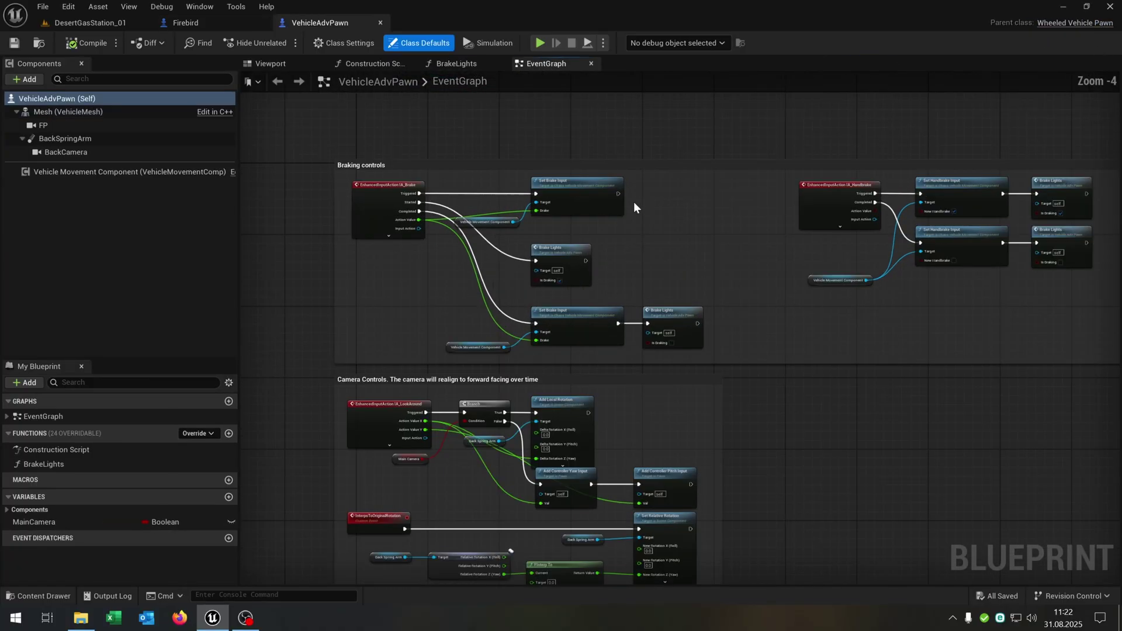
pyautogui.scroll(-1, 478, 158)
pyautogui.moveTo(339, 141); pyautogui.dragTo(1061, 311)
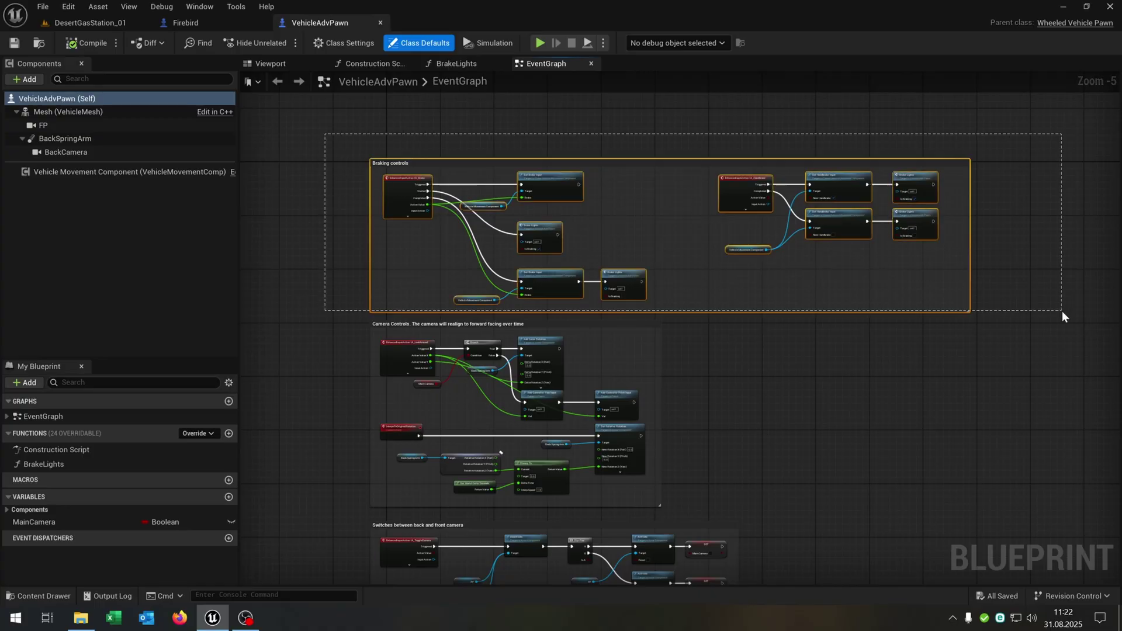
pyautogui.press('Delete')
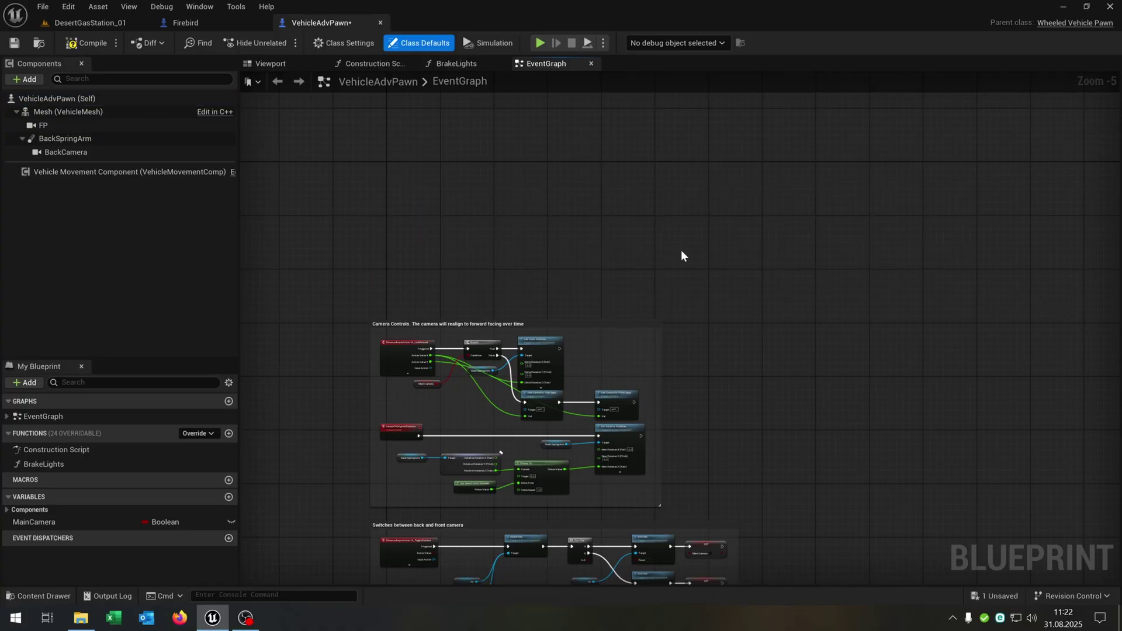
pyautogui.click(96, 47)
# Step: Close VehicleAdvPawn and paste the Braking controls group into Firebird's Event Graph below the steering and throttle controls
pyautogui.click(221, 23)
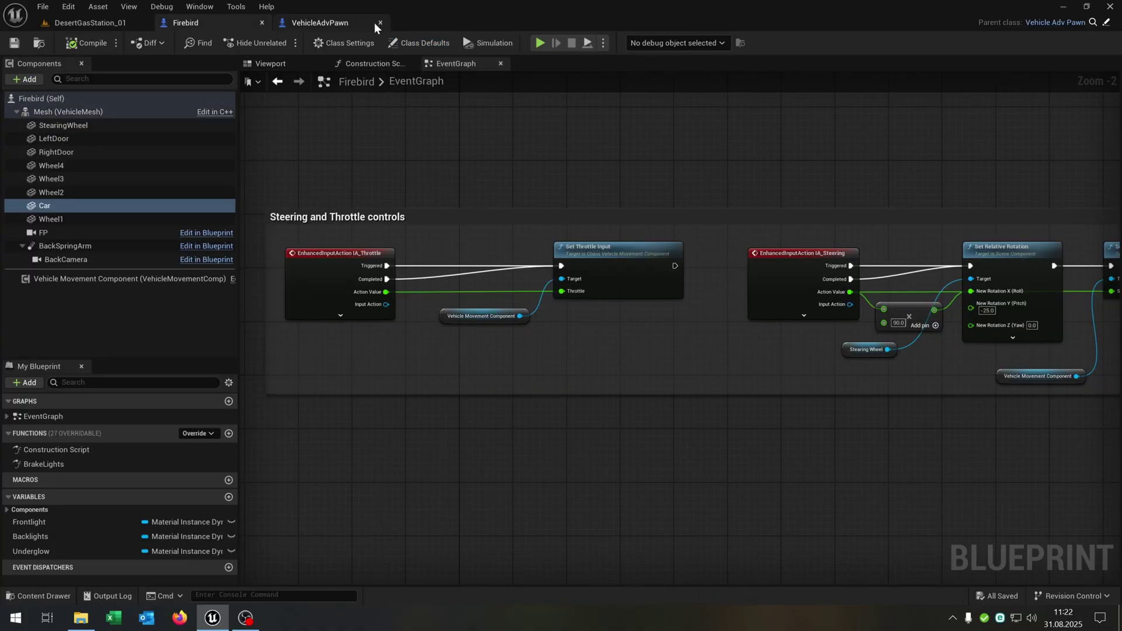
pyautogui.click(381, 22)
pyautogui.hotkey('ctrl', 'v')
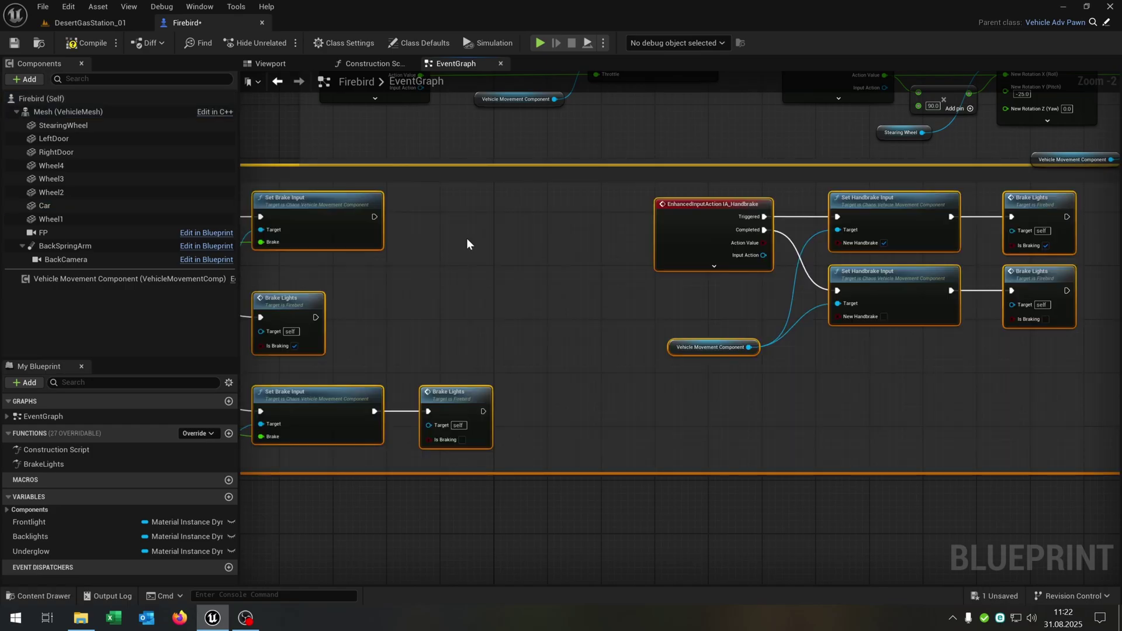
pyautogui.moveTo(466, 237); pyautogui.dragTo(822, 233, button='right')
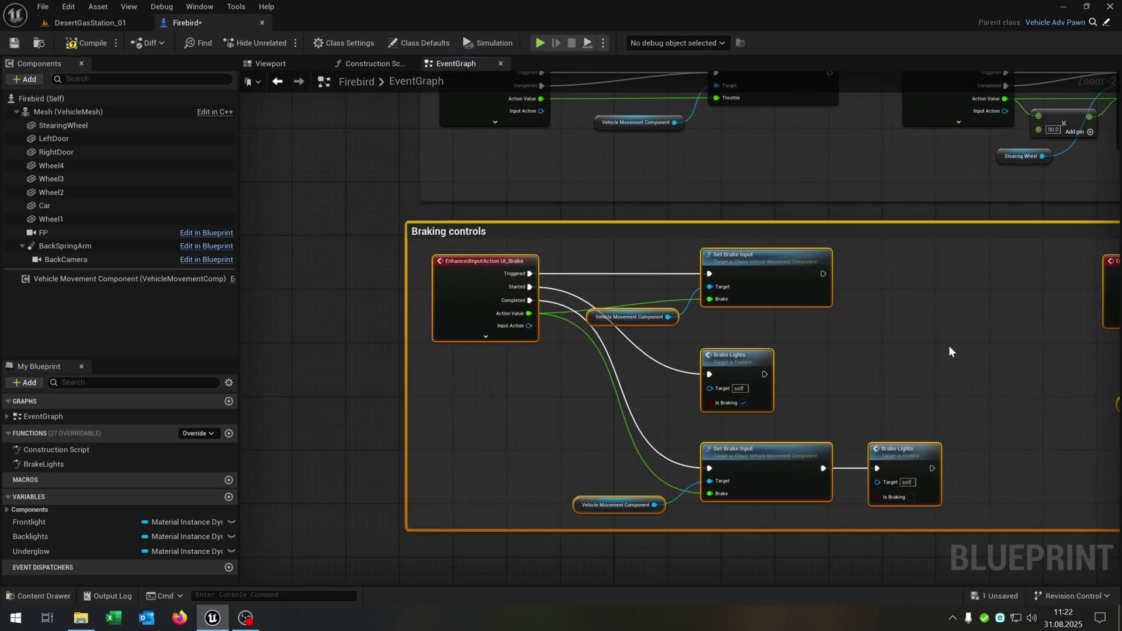
# Step: Add a Backlights getter to the braking controls and create a Set Scalar Parameter Value node from it
pyautogui.scroll(2, 946, 351)
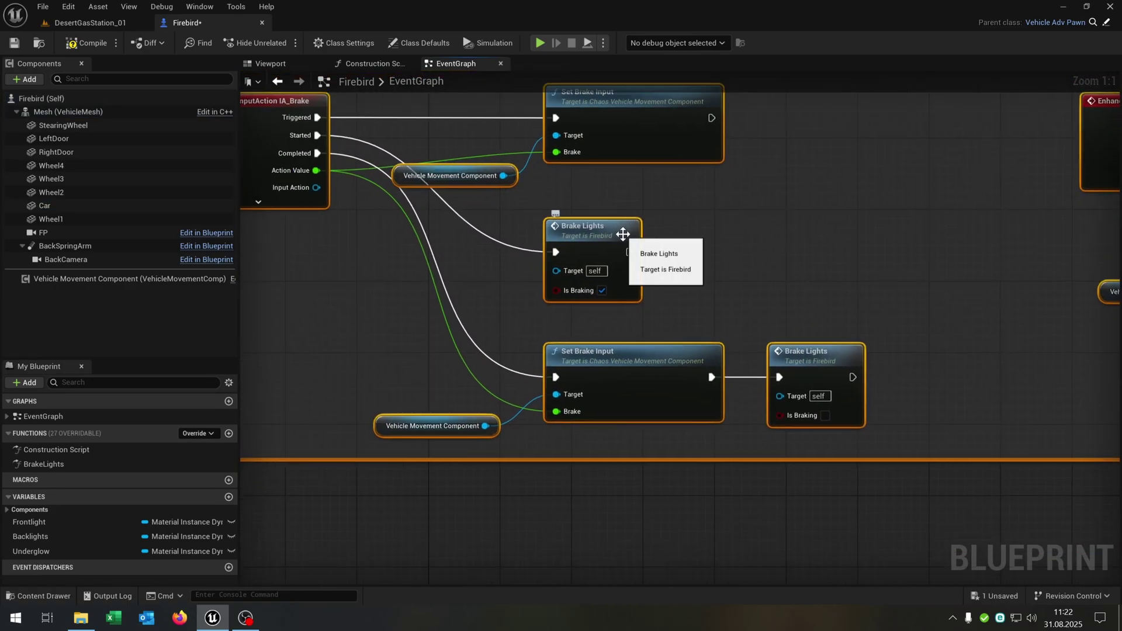
pyautogui.moveTo(626, 228); pyautogui.dragTo(669, 253, button='right')
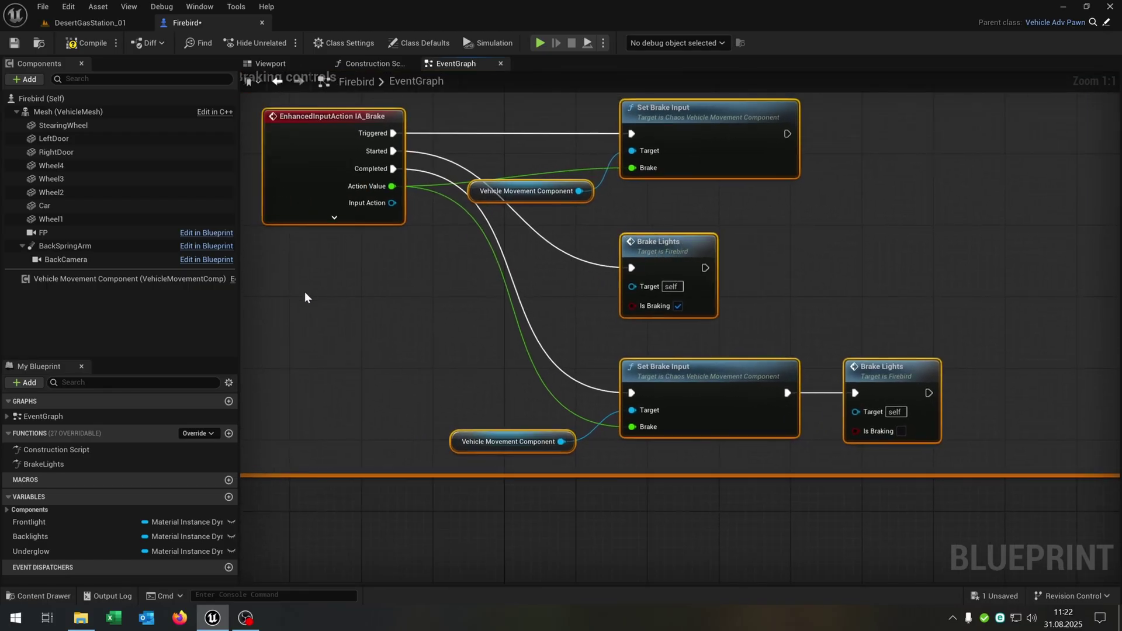
pyautogui.moveTo(35, 536); pyautogui.dragTo(390, 464)
pyautogui.moveTo(331, 298); pyautogui.dragTo(776, 258)
pyautogui.click(365, 319)
pyautogui.write('set scal')
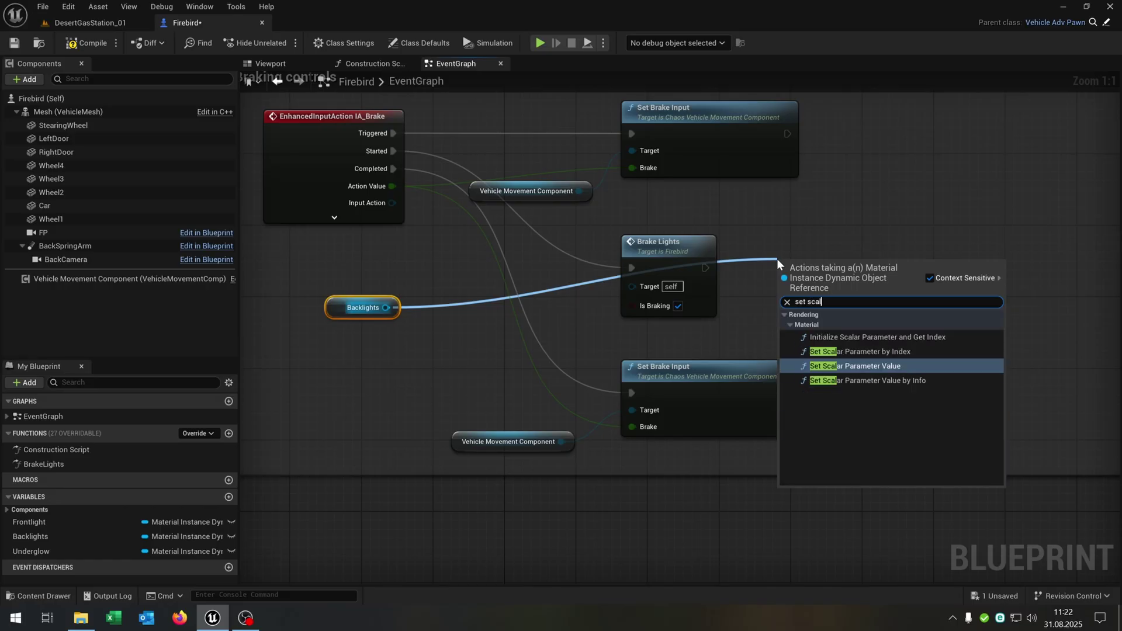
pyautogui.press('Return')
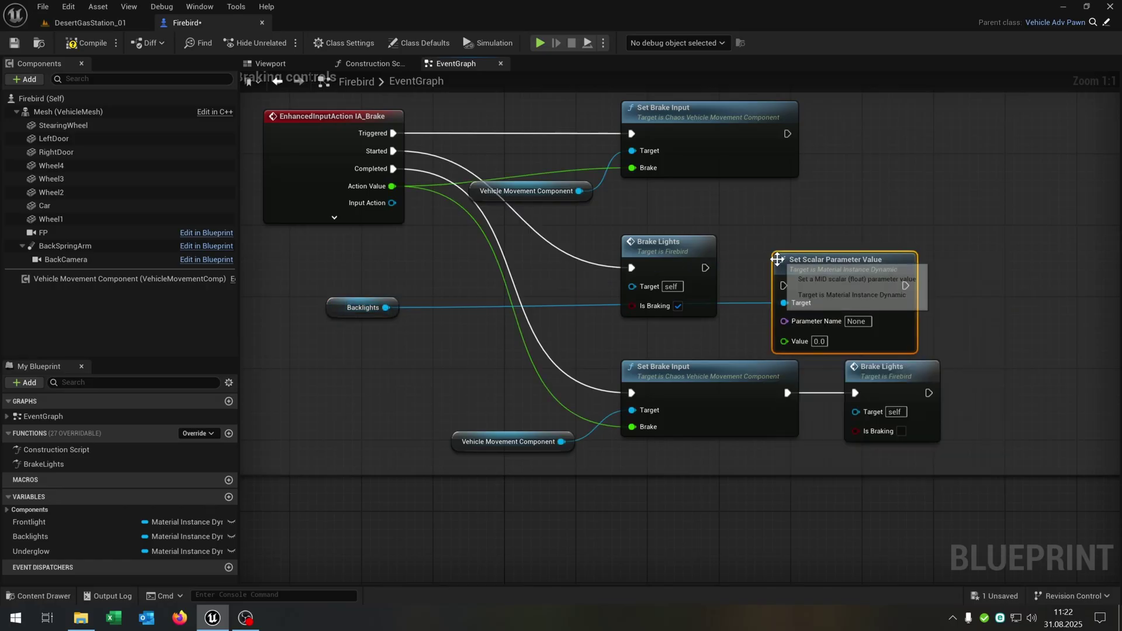
# Step: Place the Set Scalar Parameter Value node beside Brake Lights and connect the IA_Brake event's Started output to it
pyautogui.moveTo(830, 265); pyautogui.dragTo(800, 239)
pyautogui.click(699, 252)
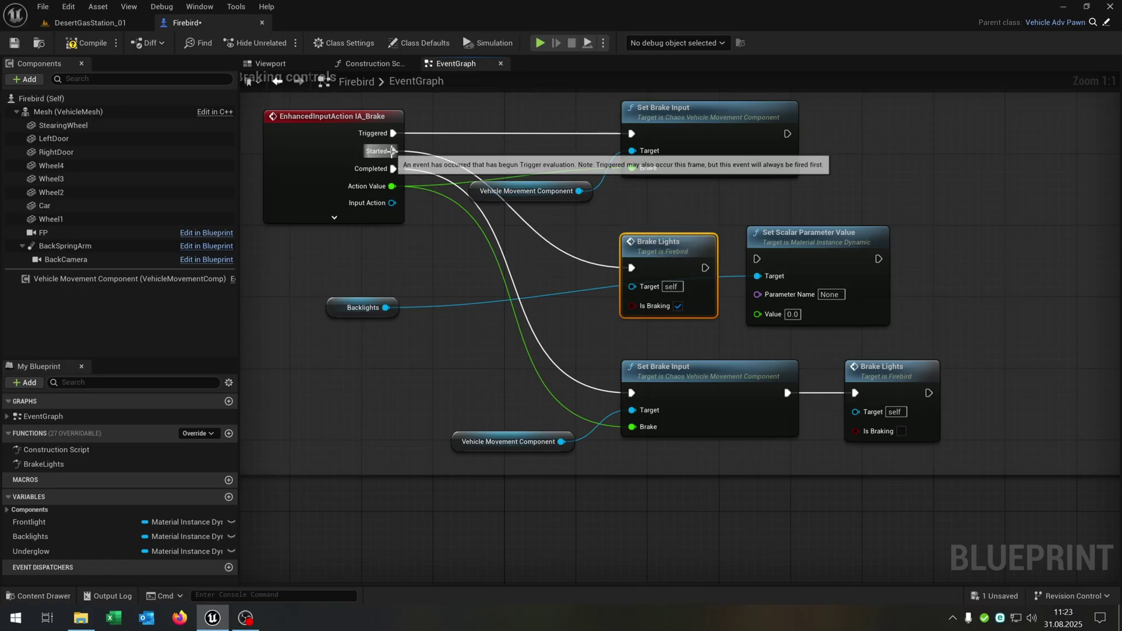
pyautogui.moveTo(393, 151); pyautogui.dragTo(756, 262)
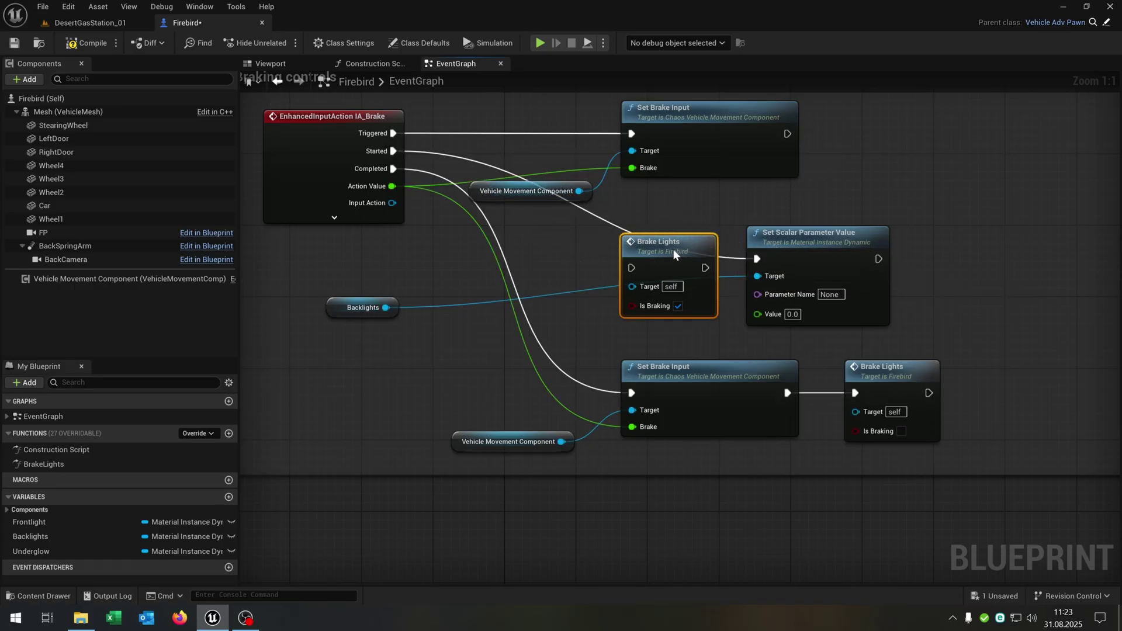
# Step: Replace the Started branch's Brake Lights call with the Set Scalar Parameter Value node, using parameter name Intensity and value 50
pyautogui.press('Delete')
pyautogui.moveTo(825, 250); pyautogui.dragTo(704, 227)
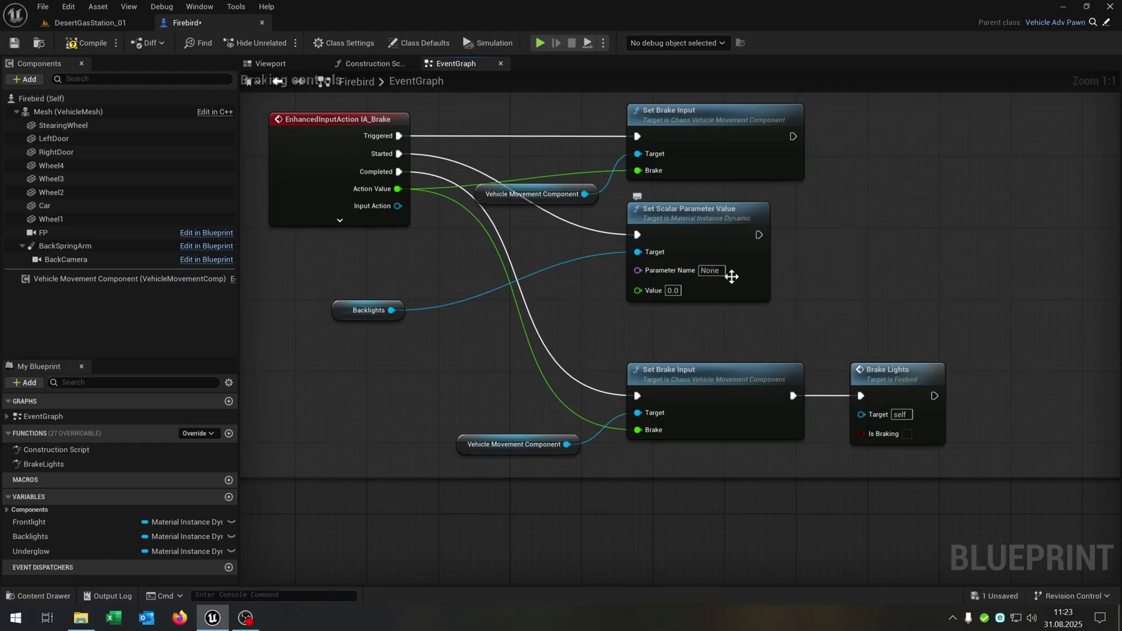
pyautogui.click(711, 271)
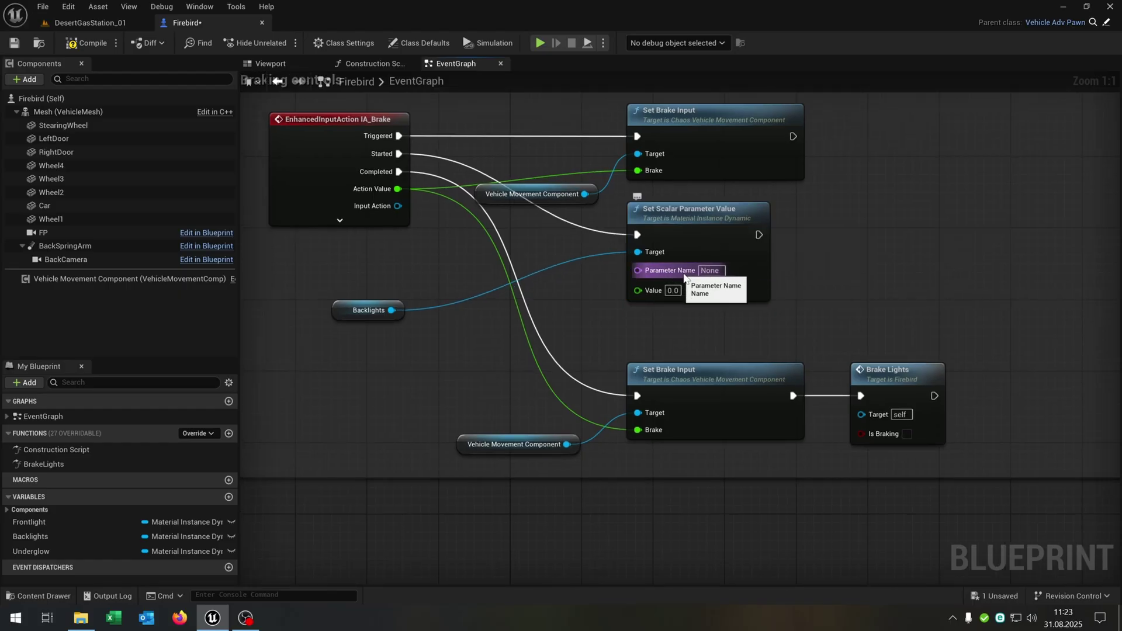
pyautogui.write('Inten')
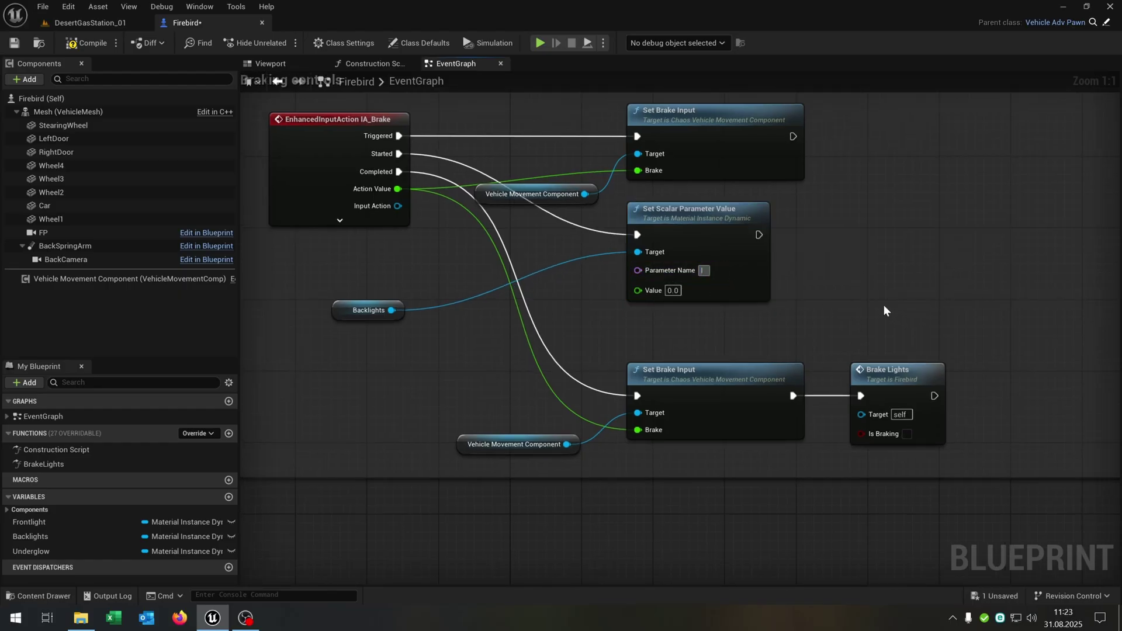
pyautogui.write('sity')
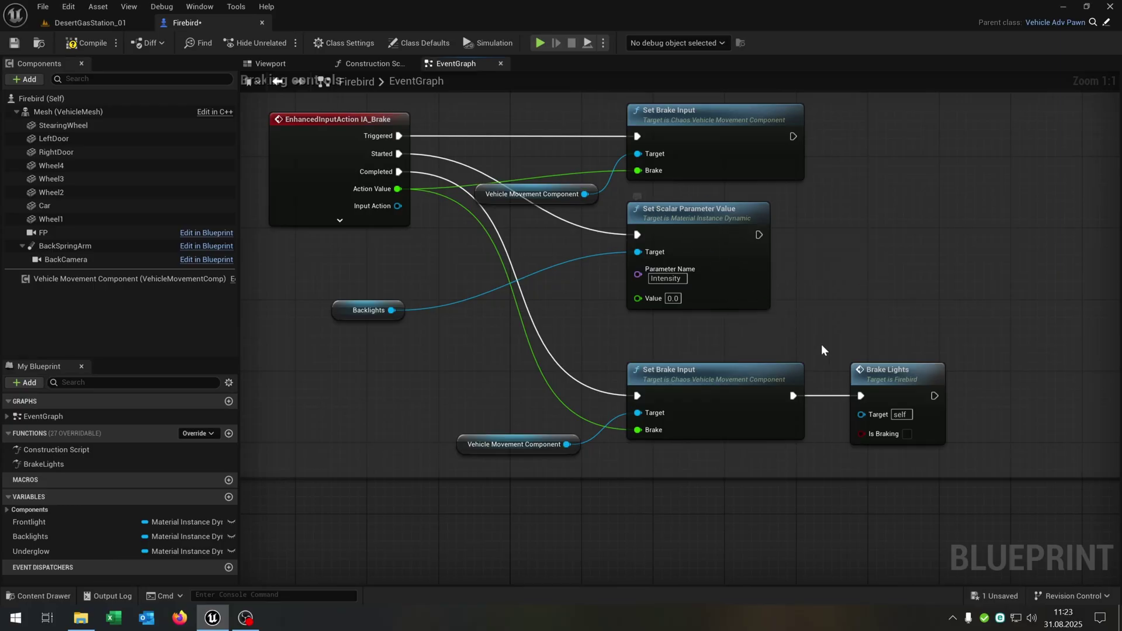
pyautogui.click(673, 298)
pyautogui.write('50')
pyautogui.press('Return')
# Step: Replace the Brake Lights call after the lower Set Brake Input with a copy of the Set Scalar Parameter Value node
pyautogui.click(707, 226)
pyautogui.hotkey('ctrl', 'c')
pyautogui.moveTo(943, 306); pyautogui.dragTo(818, 281, button='right')
pyautogui.hotkey('ctrl', 'v')
pyautogui.click(766, 360)
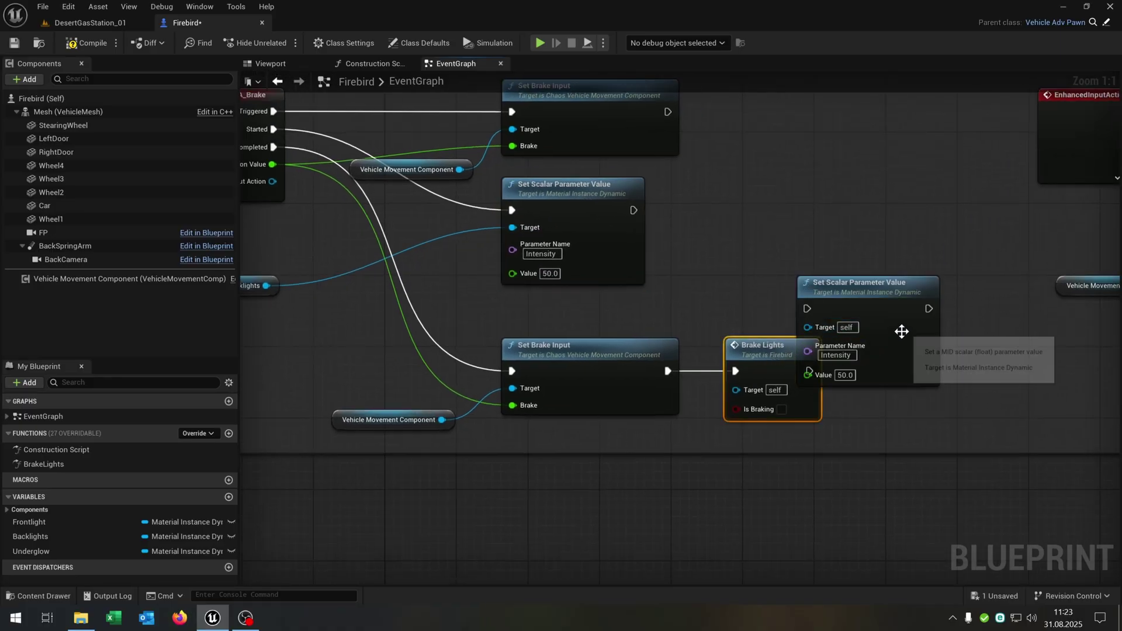
pyautogui.press('Delete')
pyautogui.moveTo(868, 306); pyautogui.dragTo(796, 360)
# Step: Set the copied node's value to 0 and connect it to the lower Set Brake Input's execution output and the Backlights getter
pyautogui.click(776, 430)
pyautogui.write('0')
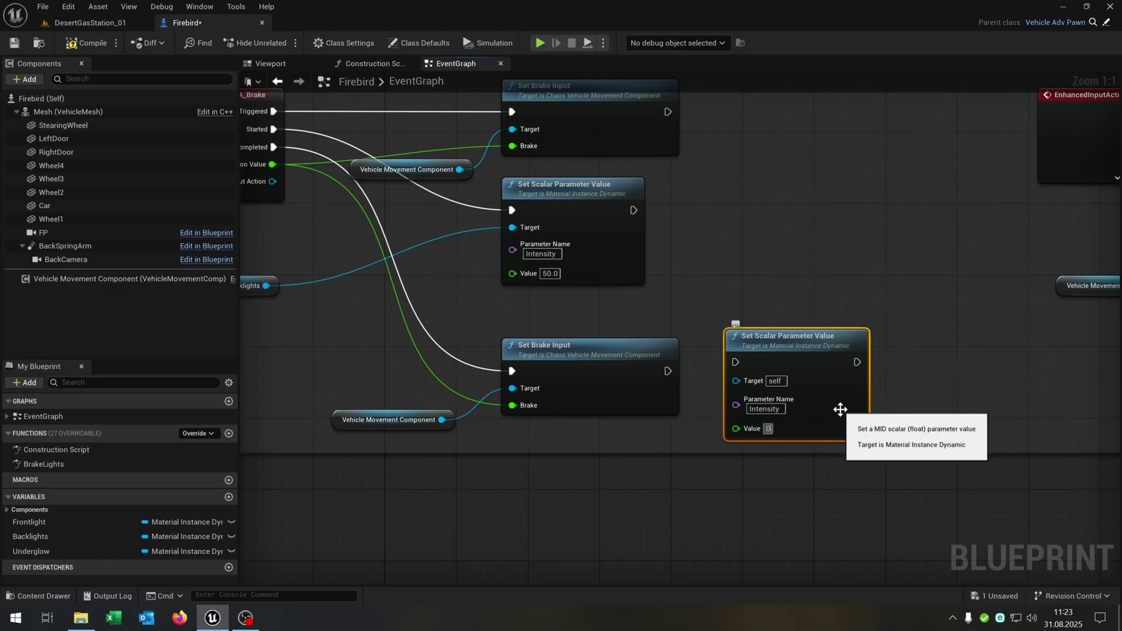
pyautogui.press('Return')
pyautogui.moveTo(668, 371); pyautogui.dragTo(770, 359)
pyautogui.moveTo(265, 286); pyautogui.dragTo(752, 391)
# Step: Replace the handbrake controls' Brake Lights calls with a copy of the 0-value Set Scalar Parameter Value node, connected after the upper Set Handbrake Input
pyautogui.moveTo(728, 286); pyautogui.dragTo(698, 301, button='right')
pyautogui.scroll(-2, 741, 303)
pyautogui.moveTo(833, 294); pyautogui.dragTo(626, 309, button='right')
pyautogui.scroll(2, 677, 275)
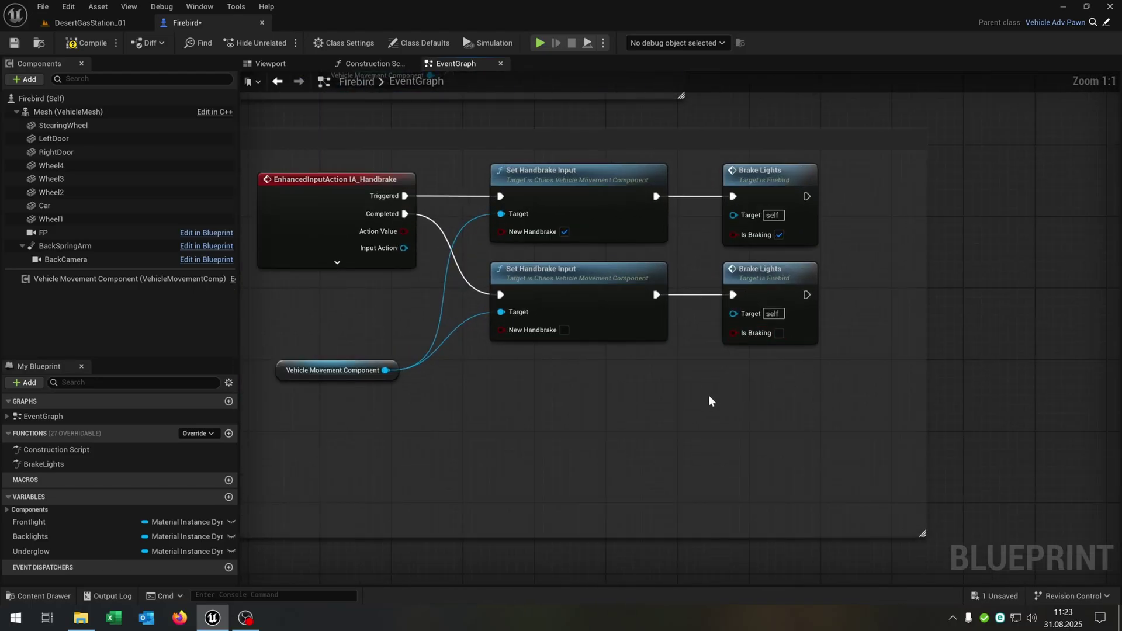
pyautogui.moveTo(784, 187); pyautogui.dragTo(1116, 122, button='right')
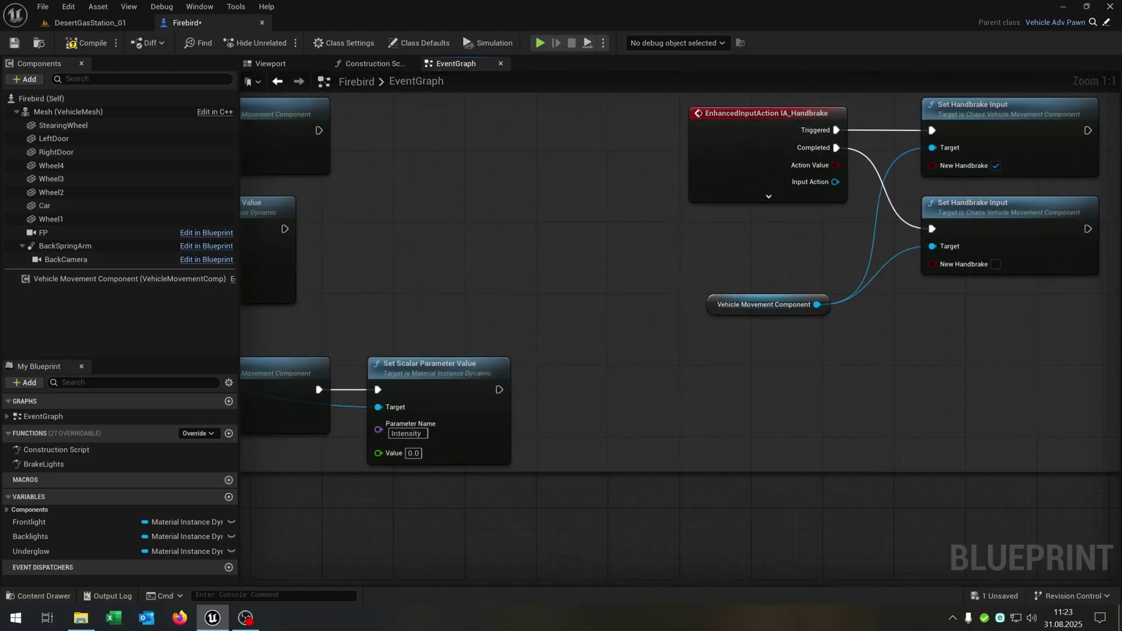
pyautogui.click(442, 377)
pyautogui.hotkey('ctrl', 'c')
pyautogui.moveTo(1098, 329); pyautogui.dragTo(611, 388, button='right')
pyautogui.hotkey('ctrl', 'v')
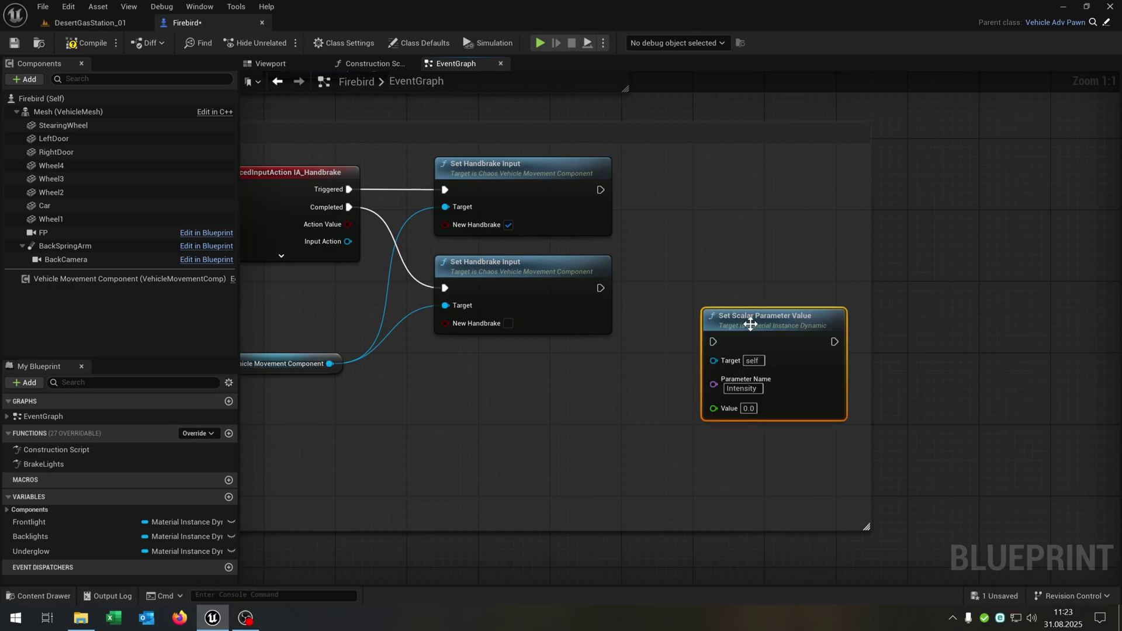
pyautogui.moveTo(747, 321); pyautogui.dragTo(700, 184)
pyautogui.moveTo(600, 190); pyautogui.dragTo(659, 189)
# Step: Paste another Set Scalar Parameter Value node below the first and connect it after the lower Set Handbrake Input
pyautogui.hotkey('ctrl', 'v')
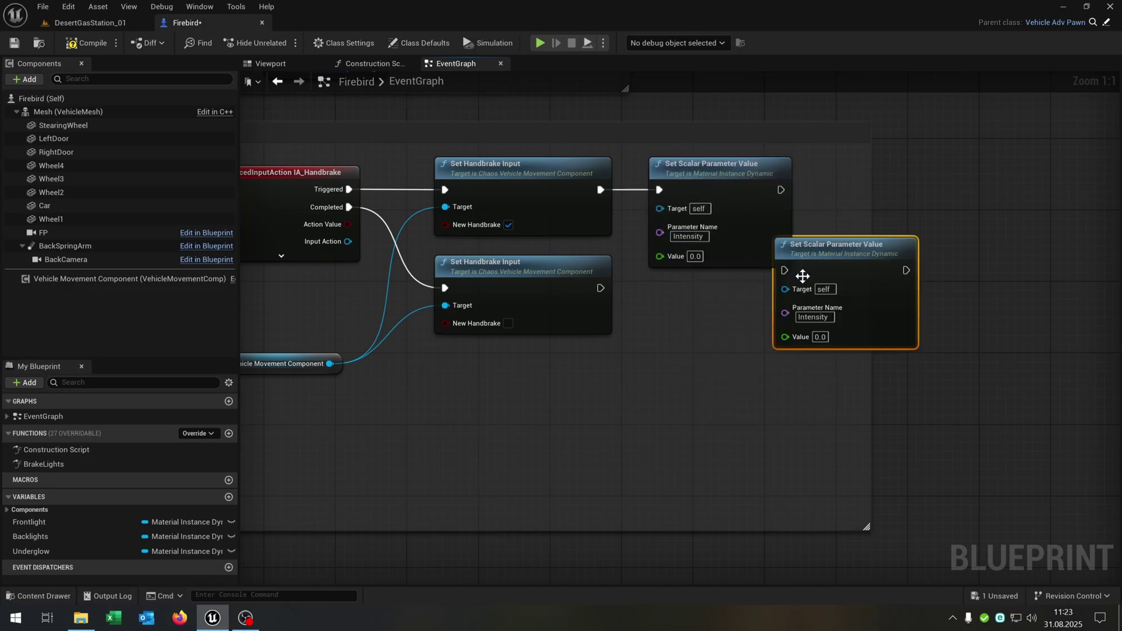
pyautogui.moveTo(855, 247); pyautogui.dragTo(723, 291)
pyautogui.moveTo(600, 288); pyautogui.dragTo(660, 306)
pyautogui.click(608, 369)
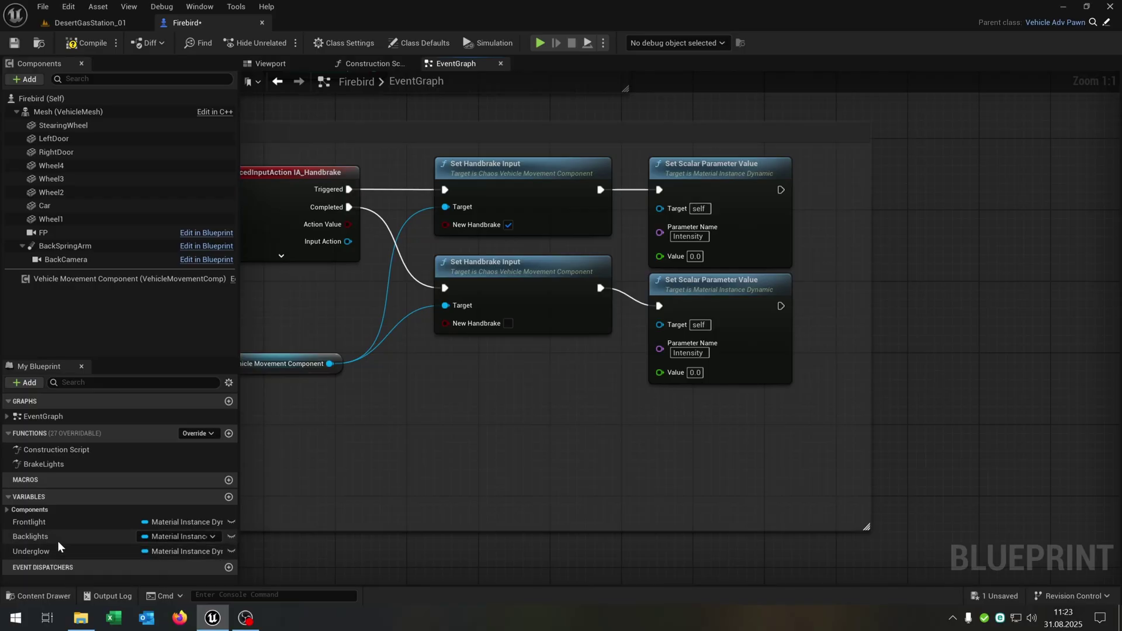
# Step: Add a Backlights getter to the handbrake controls and connect it to the Target of both Set Scalar Parameter Value nodes
pyautogui.moveTo(67, 538); pyautogui.dragTo(526, 313)
pyautogui.click(573, 268)
pyautogui.moveTo(561, 255); pyautogui.dragTo(659, 207)
pyautogui.moveTo(592, 274); pyautogui.dragTo(660, 324)
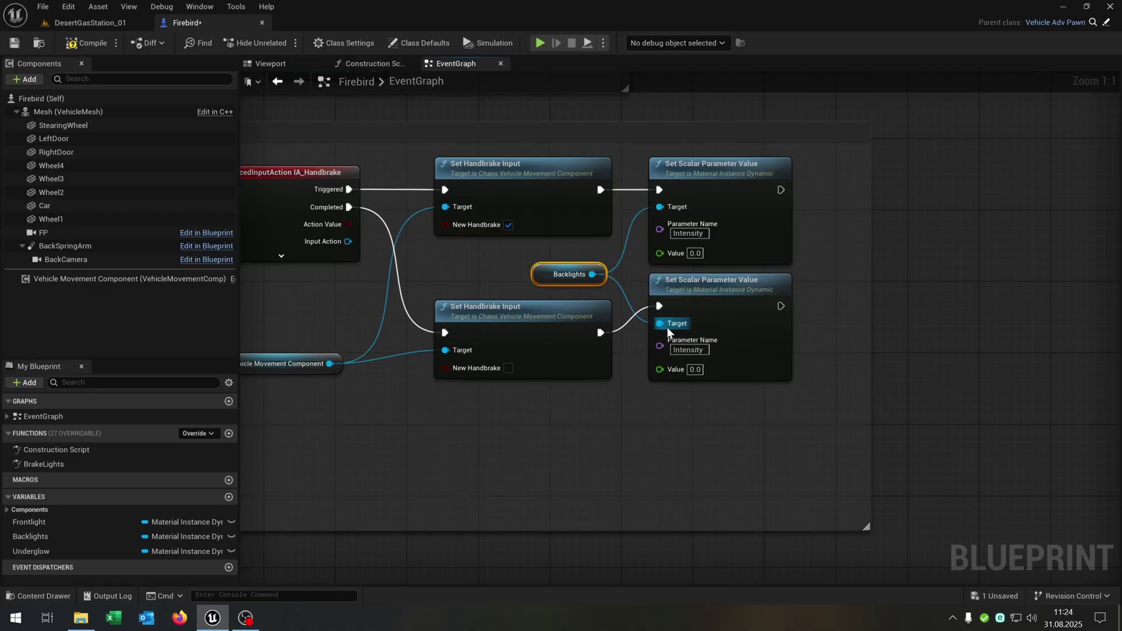
# Step: Set the upper handbrake Set Scalar Parameter Value node's value to 50 and save the blueprint
pyautogui.click(802, 436)
pyautogui.click(694, 253)
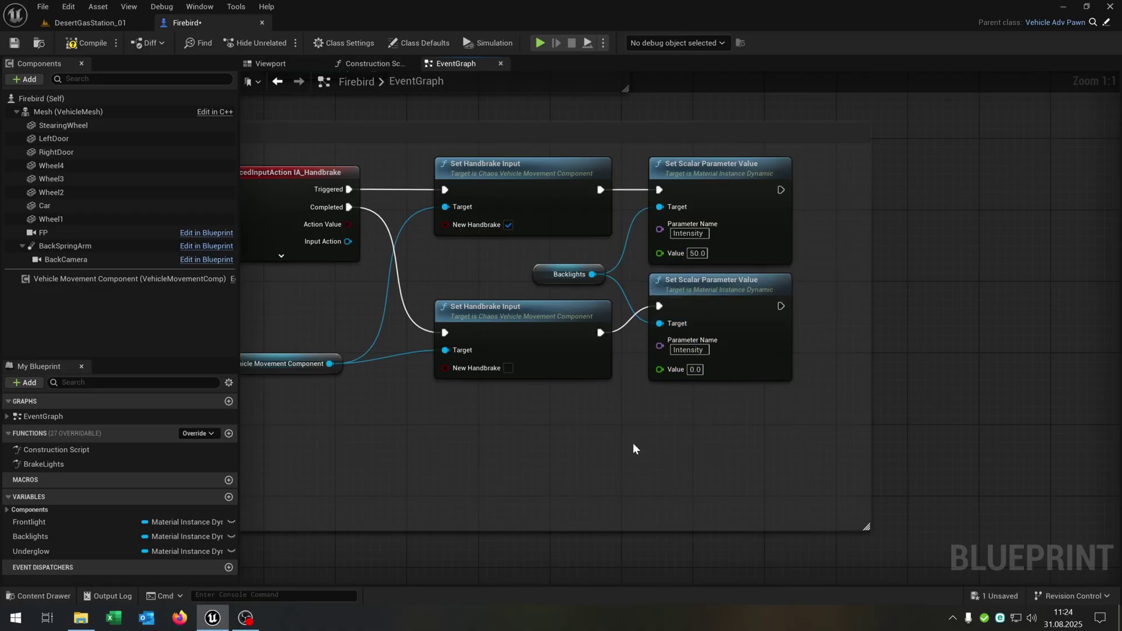
pyautogui.hotkey('ctrl', 's')
# Step: Add an L keyboard event above the Steering and Throttle controls and place a Frontlight getter beneath it
pyautogui.scroll(-2, 625, 440)
pyautogui.moveTo(756, 286); pyautogui.dragTo(458, 353, button='right')
pyautogui.scroll(2, 453, 345)
pyautogui.rightClick(410, 303)
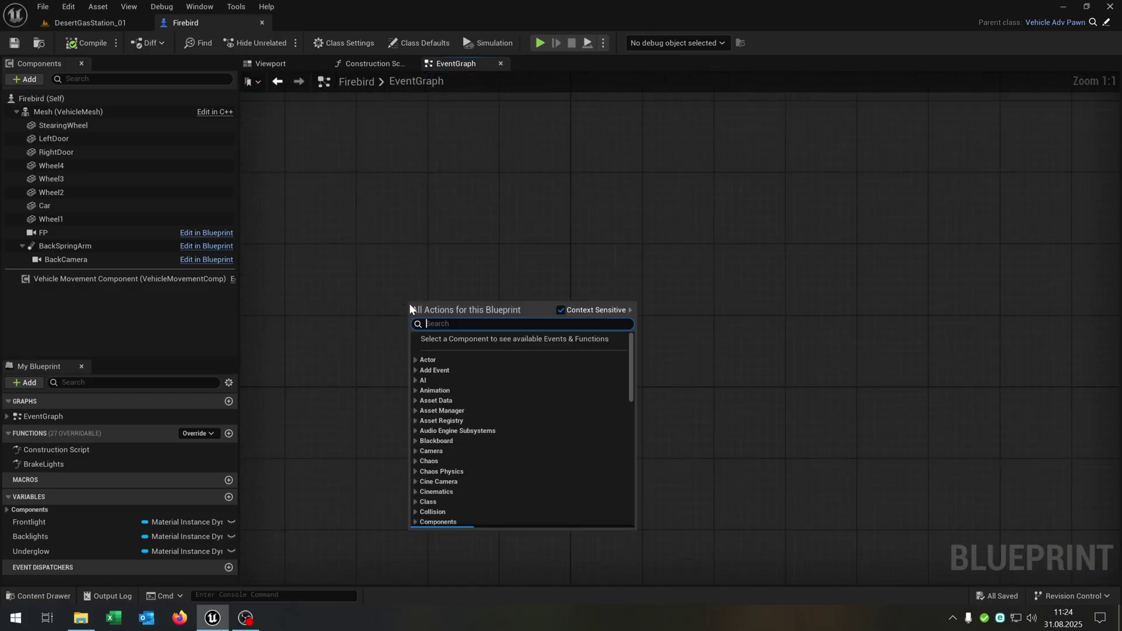
pyautogui.rightClick(433, 319)
pyautogui.write('l key')
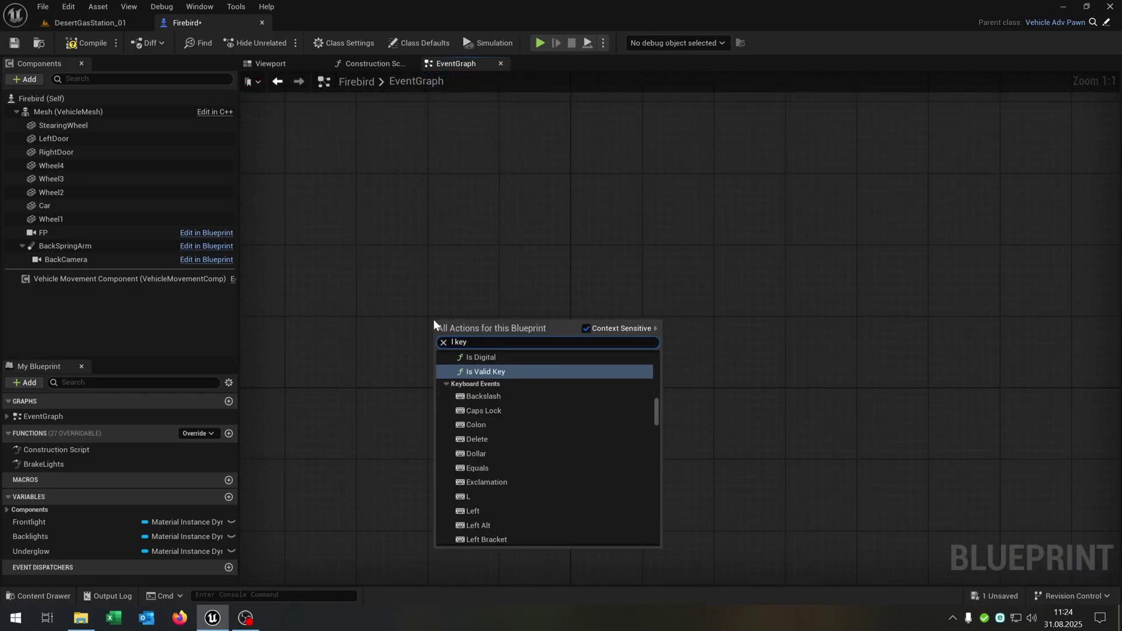
pyautogui.click(492, 497)
pyautogui.moveTo(569, 418); pyautogui.dragTo(482, 290, button='right')
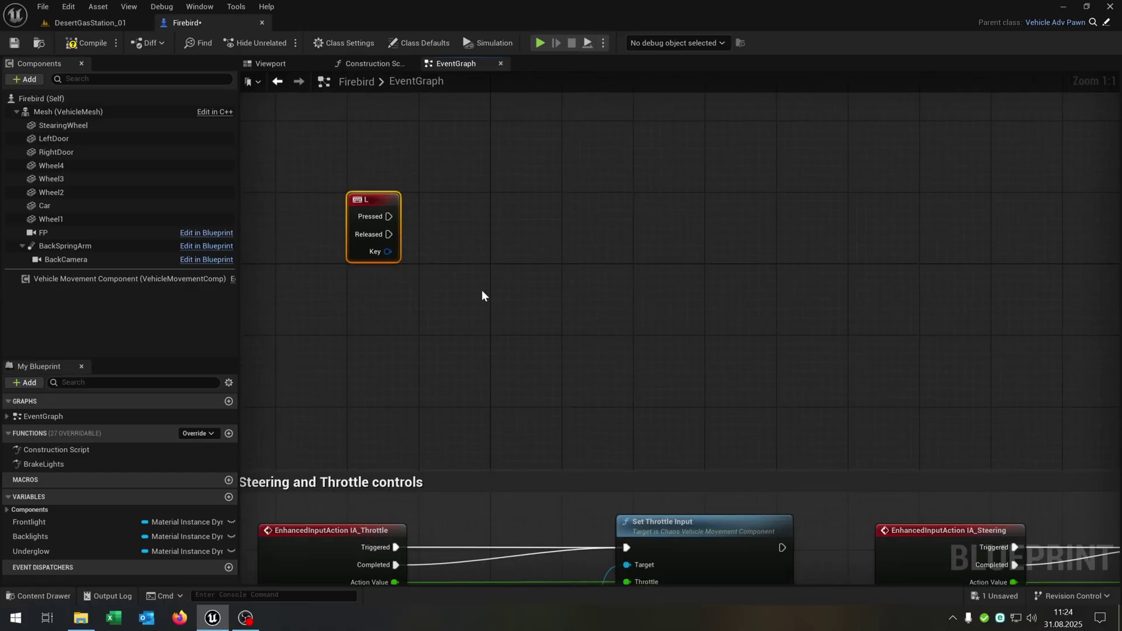
pyautogui.moveTo(58, 526); pyautogui.dragTo(331, 288)
pyautogui.click(374, 311)
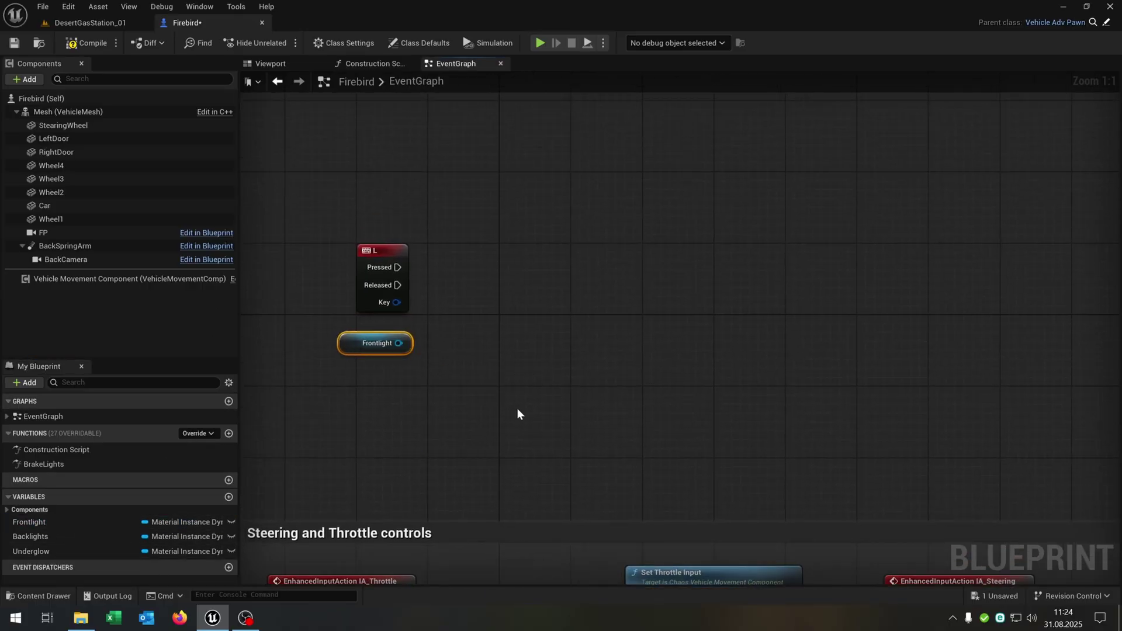
# Step: Copy the Set Scalar Parameter Value node with value 50 from the braking controls and place it beside the L key event
pyautogui.moveTo(516, 408); pyautogui.dragTo(597, 146, button='right')
pyautogui.scroll(-3, 601, 422)
pyautogui.moveTo(600, 422); pyautogui.dragTo(506, 281, button='right')
pyautogui.click(611, 428)
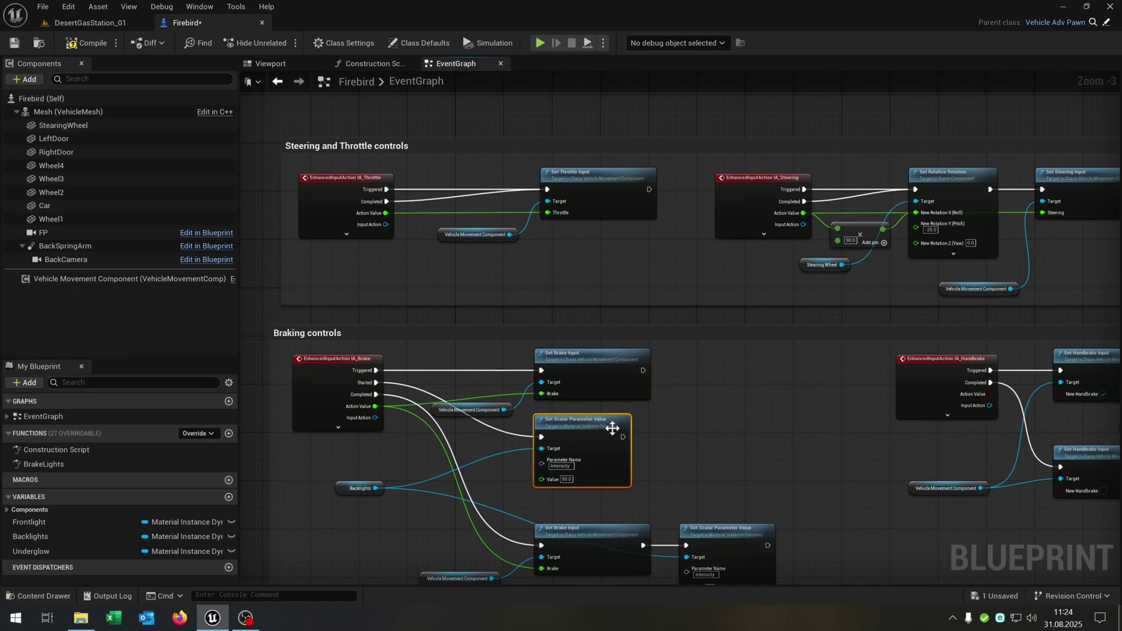
pyautogui.hotkey('ctrl', 'c')
pyautogui.moveTo(605, 299); pyautogui.dragTo(516, 418, button='right')
pyautogui.scroll(3, 464, 334)
pyautogui.hotkey('ctrl', 'v')
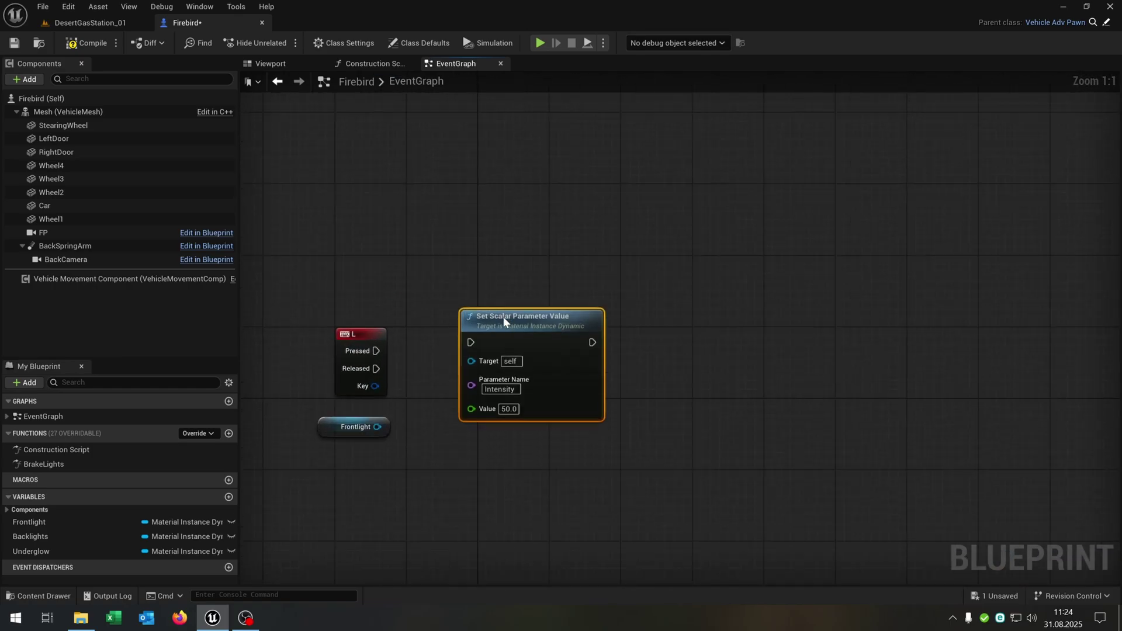
pyautogui.moveTo(503, 317); pyautogui.dragTo(596, 335)
# Step: Add a Flip Flop to the L event's Pressed output and connect its A output to the Set Scalar Parameter Value node
pyautogui.moveTo(375, 350); pyautogui.dragTo(484, 331)
pyautogui.write('flip')
pyautogui.press('Return')
pyautogui.moveTo(502, 473); pyautogui.dragTo(513, 375, button='right')
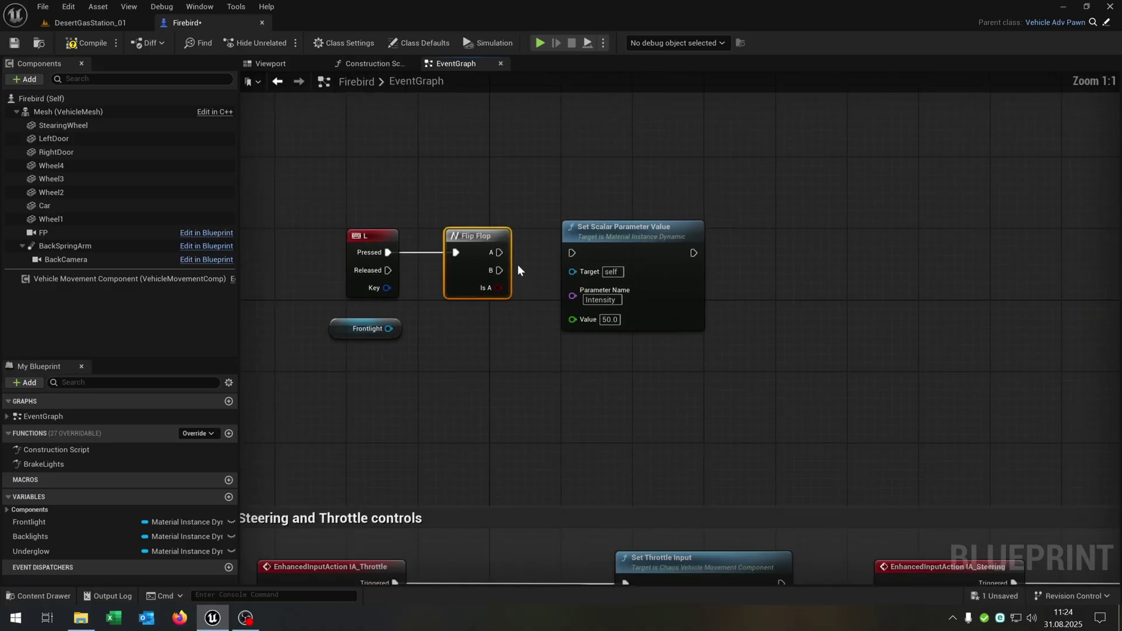
pyautogui.moveTo(498, 252); pyautogui.dragTo(572, 252)
# Step: Duplicate the Set Scalar Parameter Value node below the original and connect the Flip Flop's B output to the copy
pyautogui.click(613, 254)
pyautogui.hotkey('ctrl', 'd')
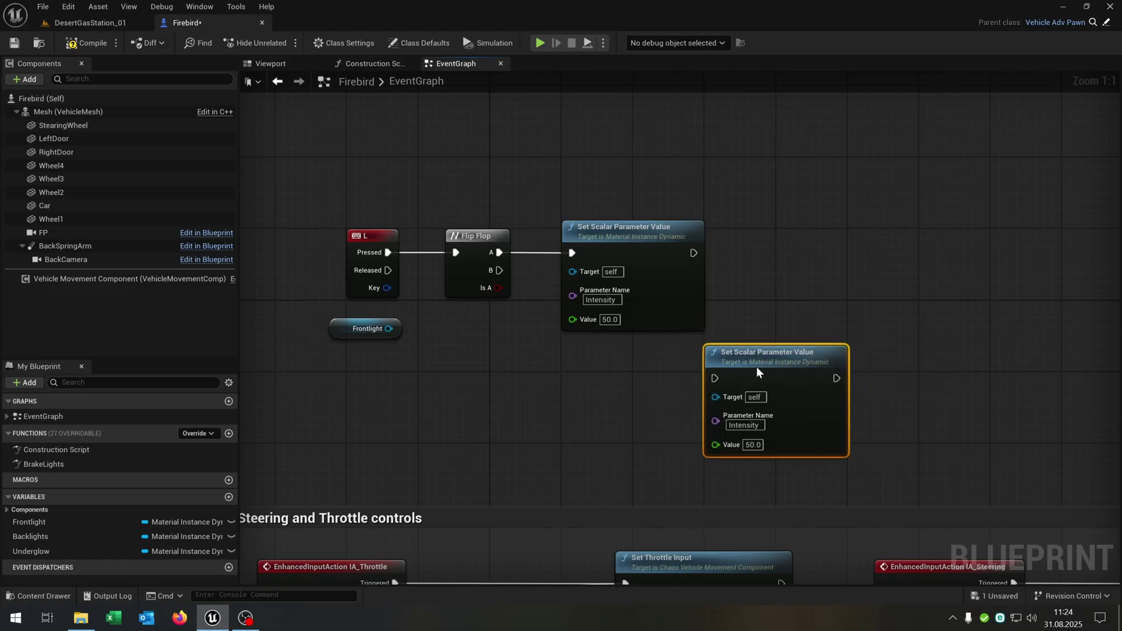
pyautogui.moveTo(756, 366); pyautogui.dragTo(640, 356)
pyautogui.moveTo(499, 270); pyautogui.dragTo(572, 380)
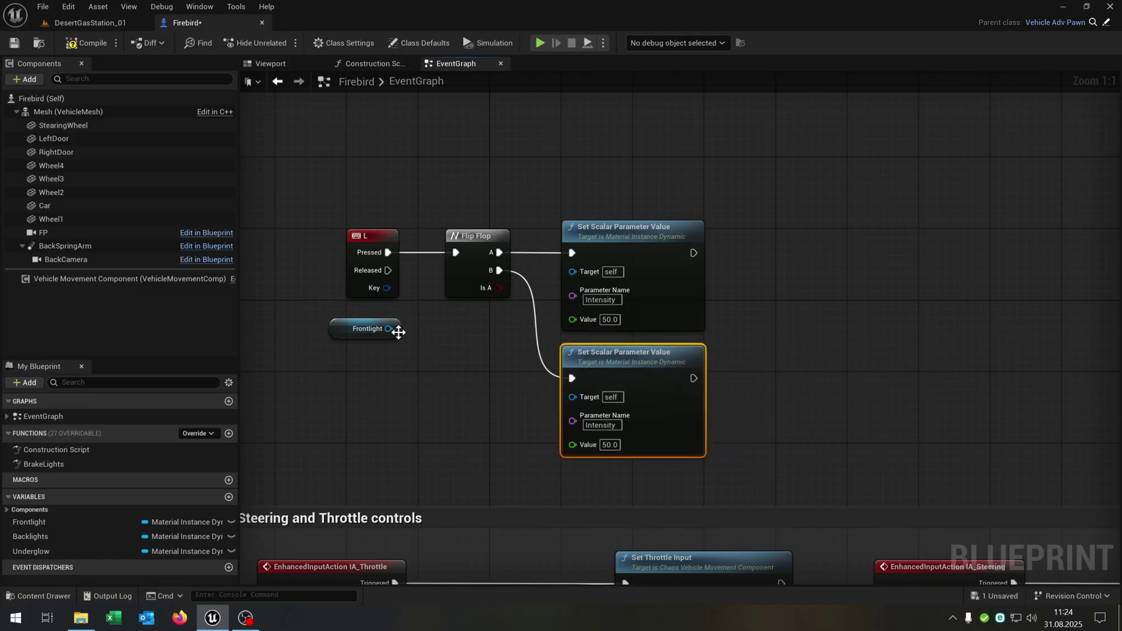
# Step: Connect Frontlight to the Target of both Set Scalar Parameter Value nodes and set the lower node's value to 0
pyautogui.moveTo(389, 329); pyautogui.dragTo(573, 397)
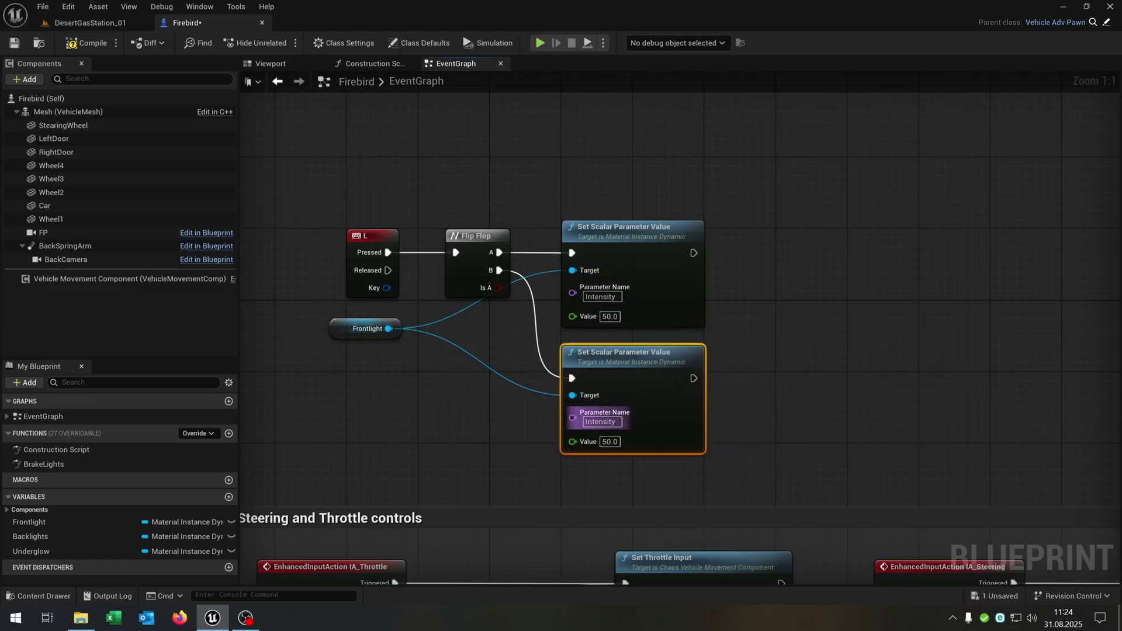
pyautogui.write('0')
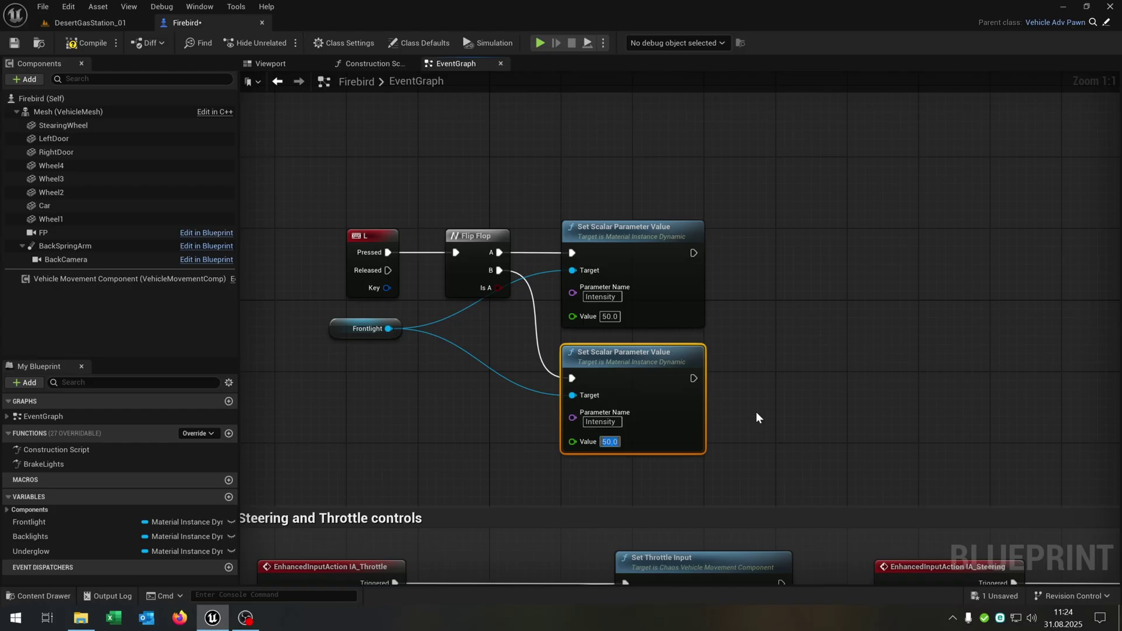
pyautogui.press('Return')
pyautogui.click(757, 412)
# Step: Switch to the Firebird's viewport and add a Spot Light component under Mesh (VehicleMesh)
pyautogui.moveTo(851, 351); pyautogui.dragTo(705, 221, button='right')
pyautogui.click(282, 64)
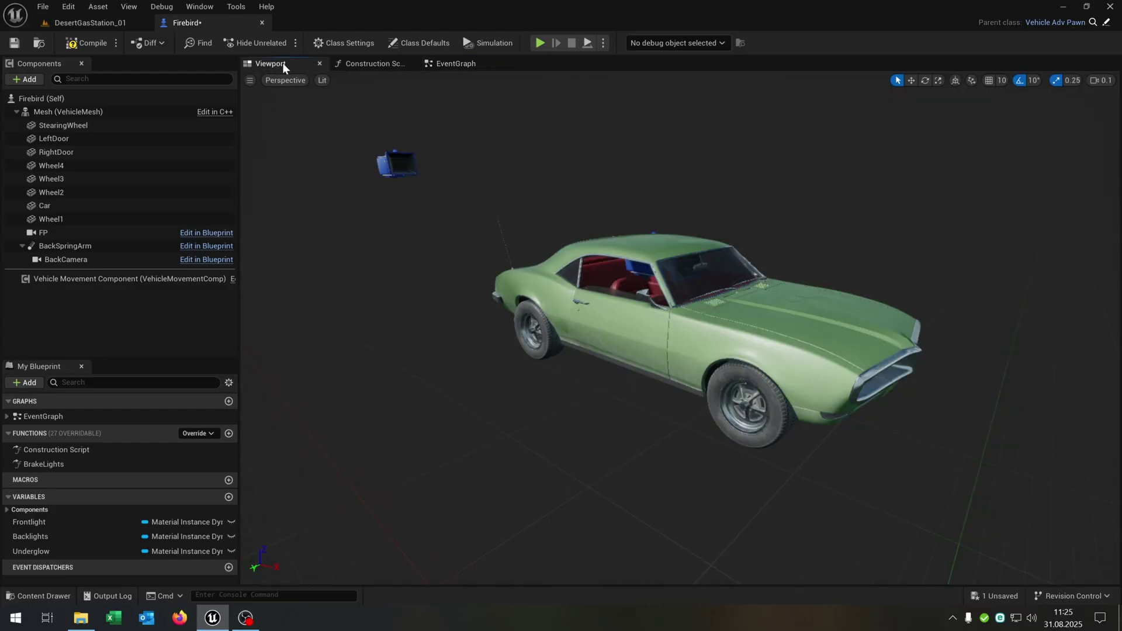
pyautogui.moveTo(673, 220); pyautogui.dragTo(512, 335)
pyautogui.scroll(-3, 688, 348)
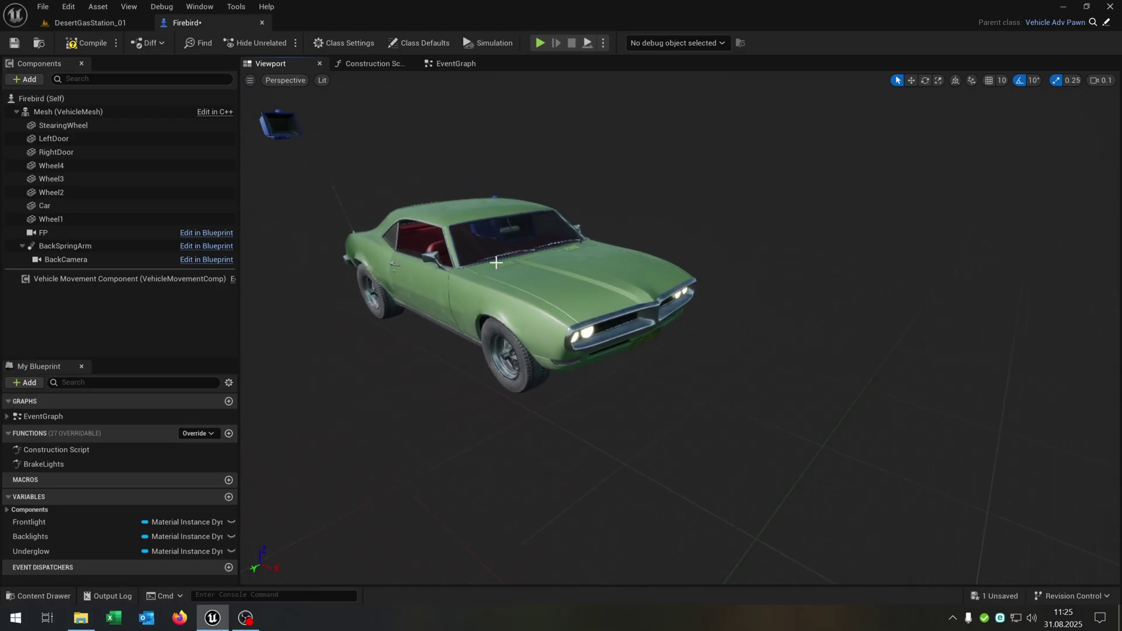
pyautogui.click(57, 113)
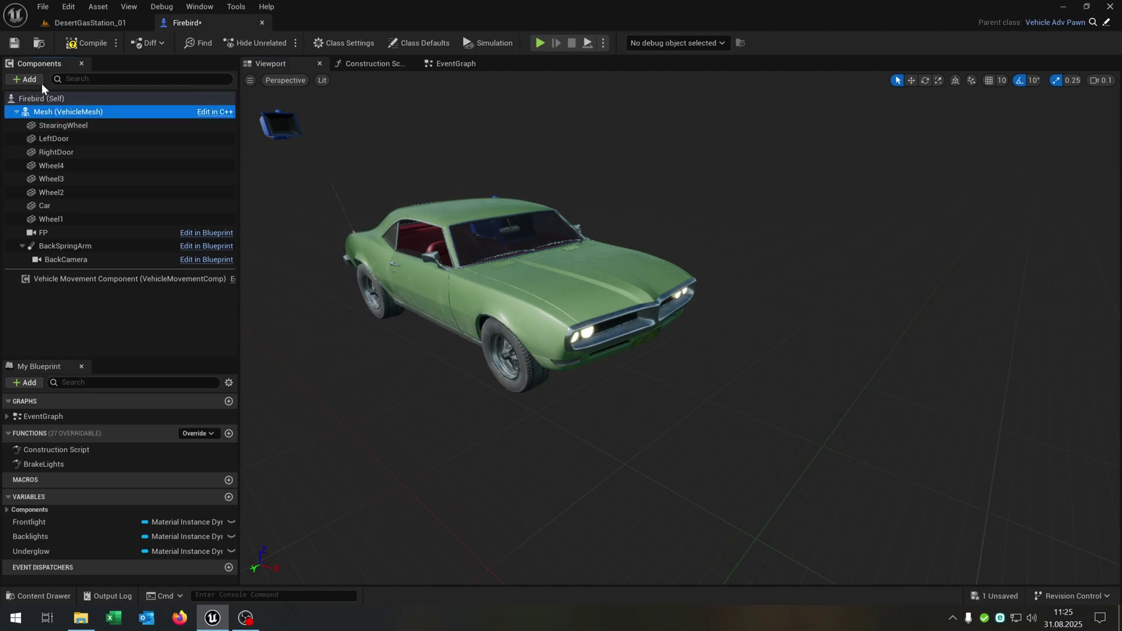
pyautogui.click(25, 79)
pyautogui.write('sp')
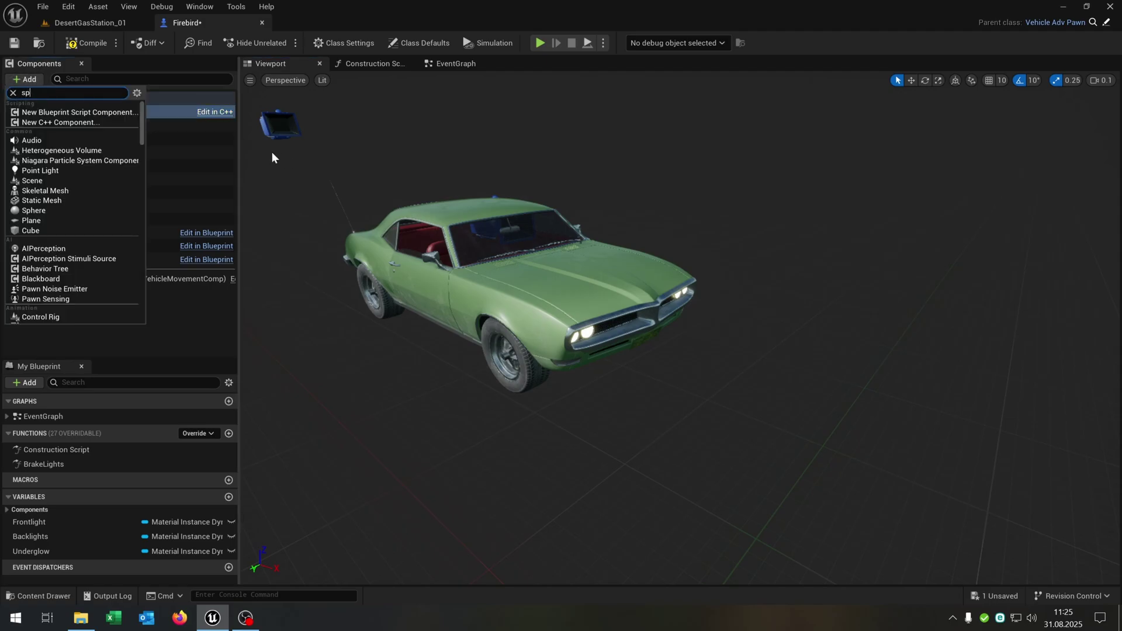
pyautogui.write('ot')
pyautogui.press('Return')
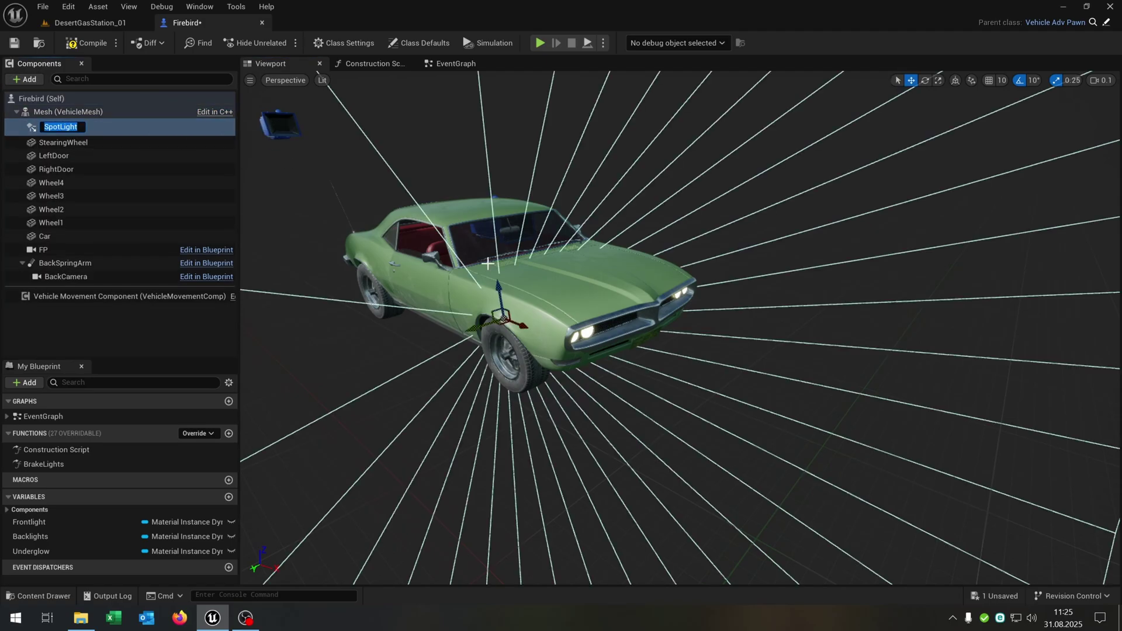
# Step: Move the spotlight to the headlights on the car's right side, at about X 245 and Z 65, and set its Y location to 62
pyautogui.moveTo(513, 333); pyautogui.dragTo(467, 315)
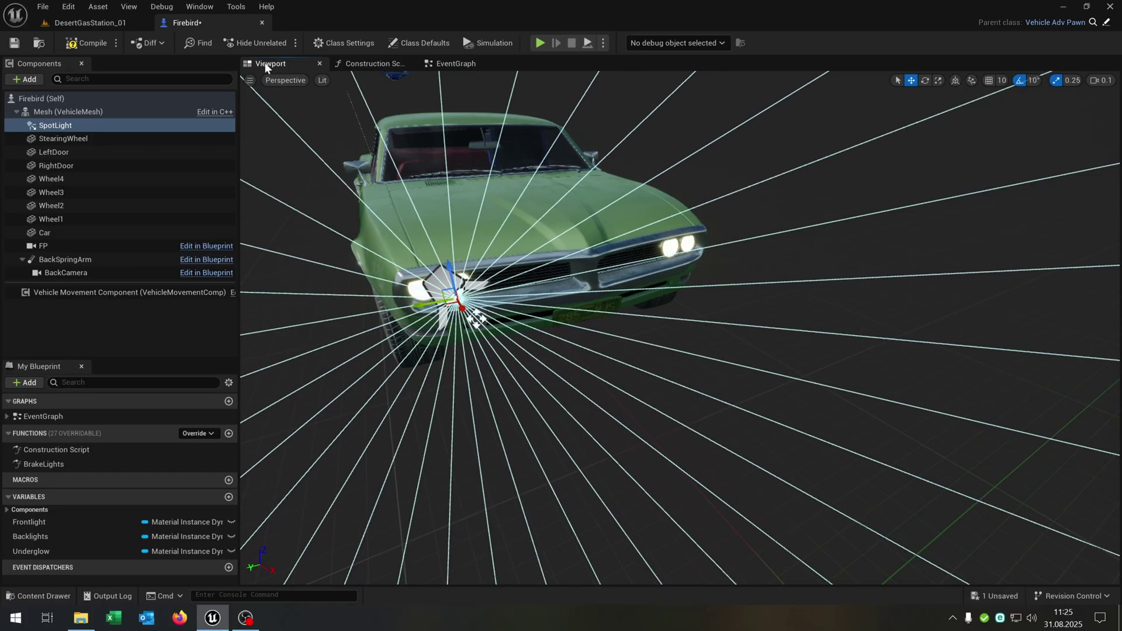
pyautogui.click(199, 6)
pyautogui.click(224, 49)
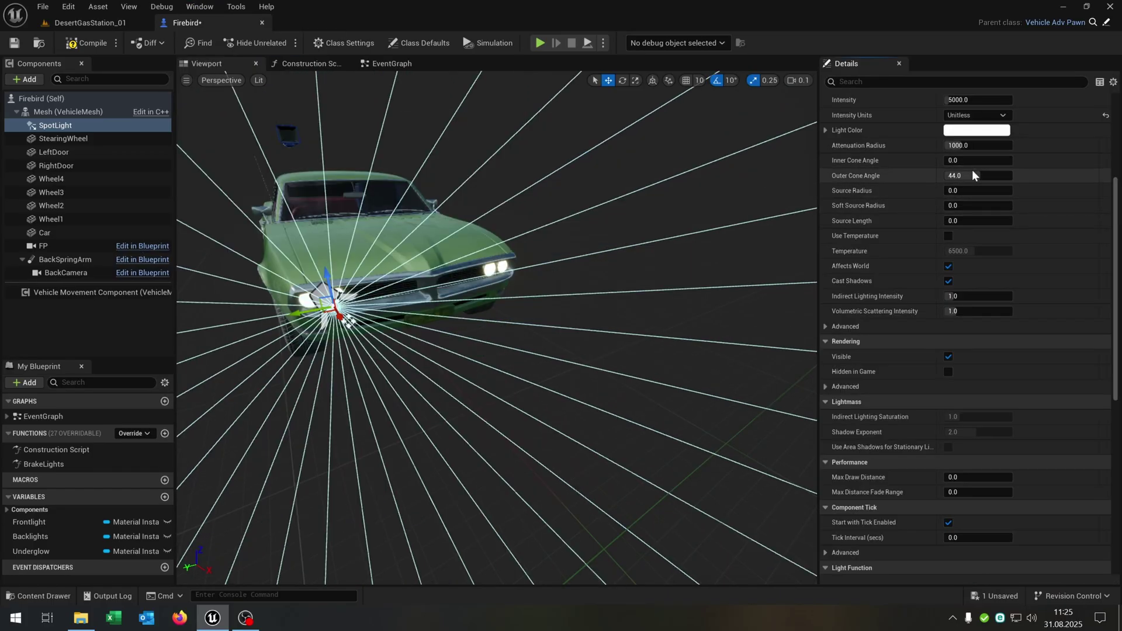
pyautogui.scroll(4, 1038, 198)
pyautogui.click(1038, 190)
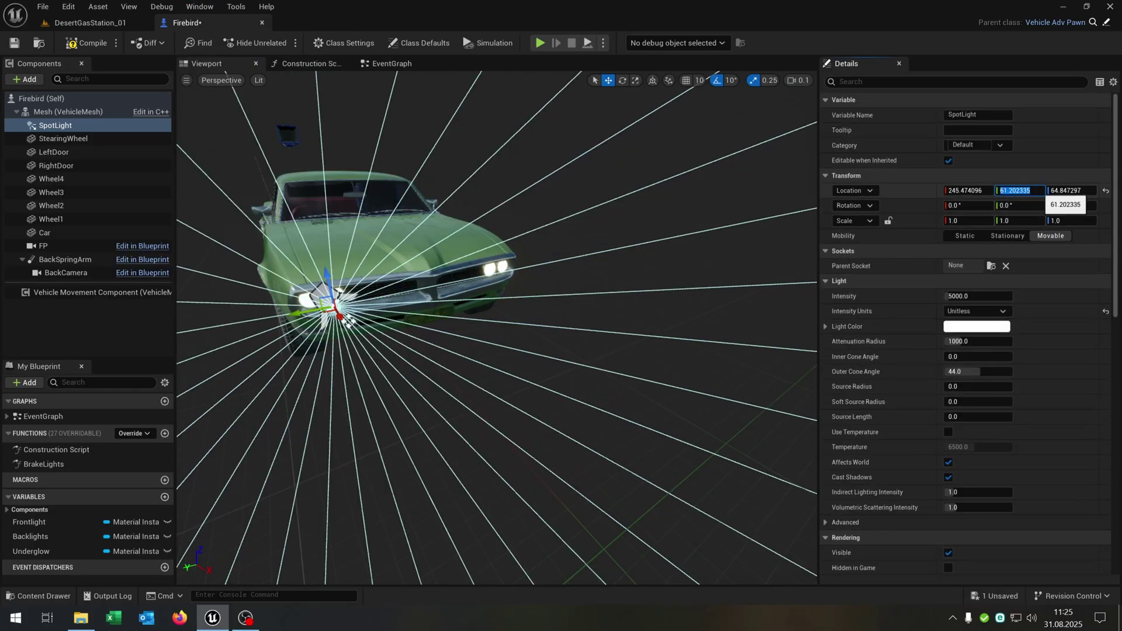
pyautogui.write('62')
pyautogui.press('Return')
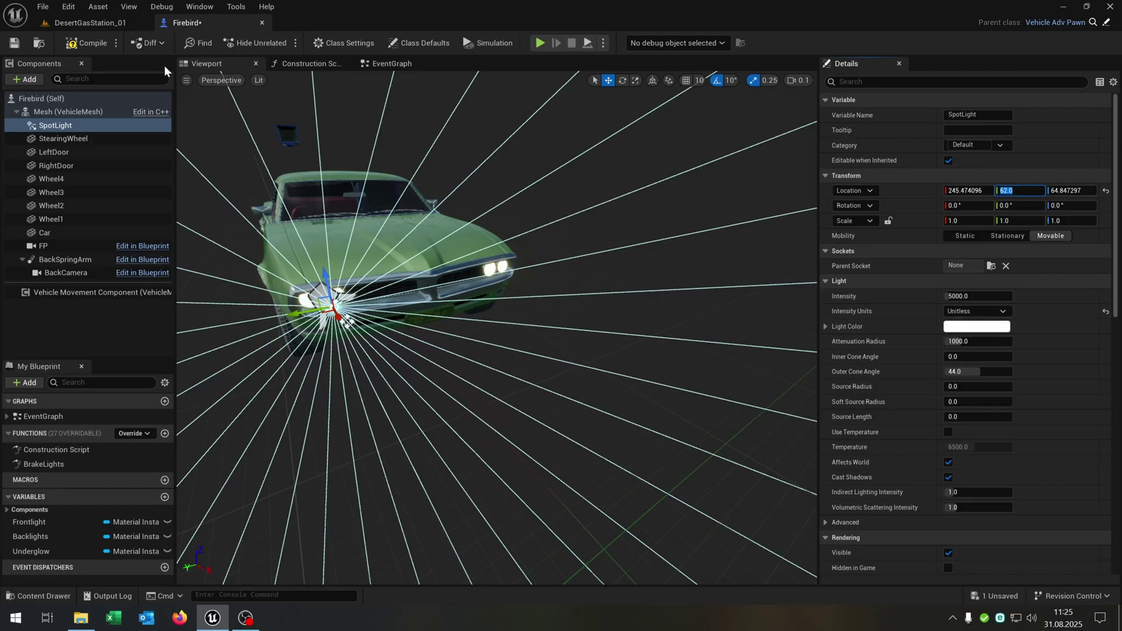
# Step: Copy the Hex Linear colour value FFFC8EFF from the Frontlight material in the level's Lights folder, leaving the material's colour unmodified
pyautogui.click(91, 22)
pyautogui.doubleClick(42, 423)
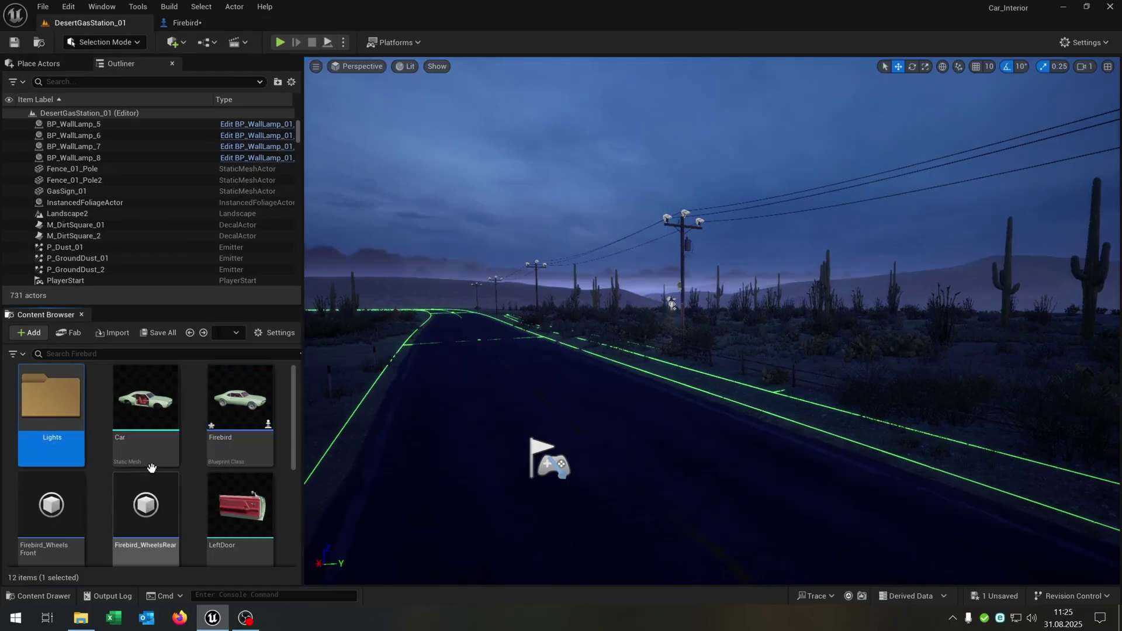
pyautogui.scroll(-1, 107, 513)
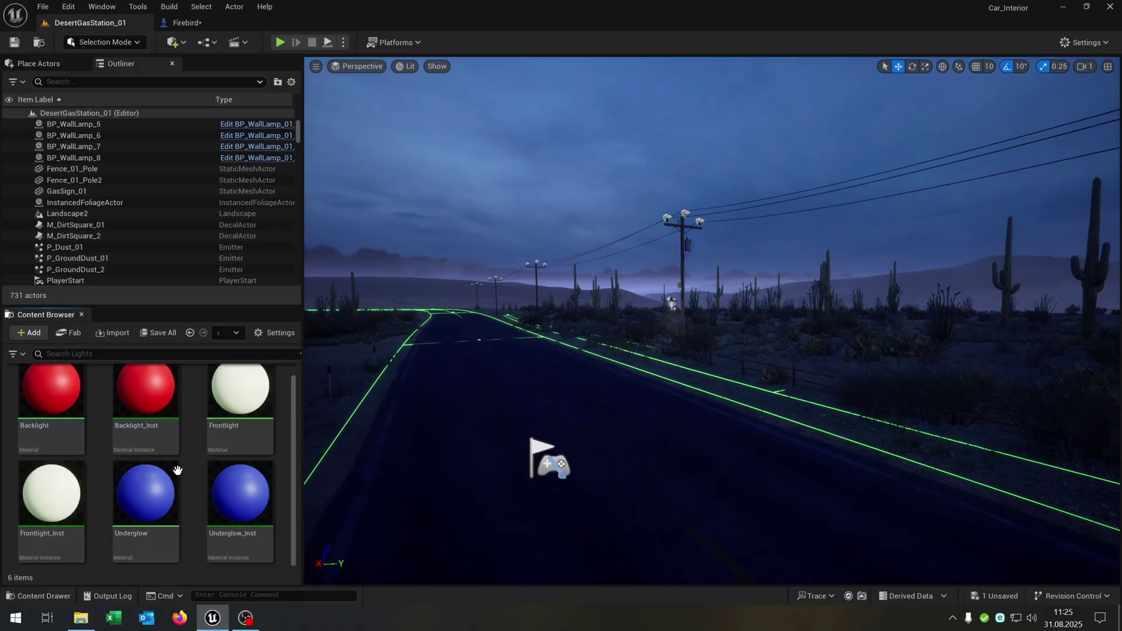
pyautogui.doubleClick(256, 413)
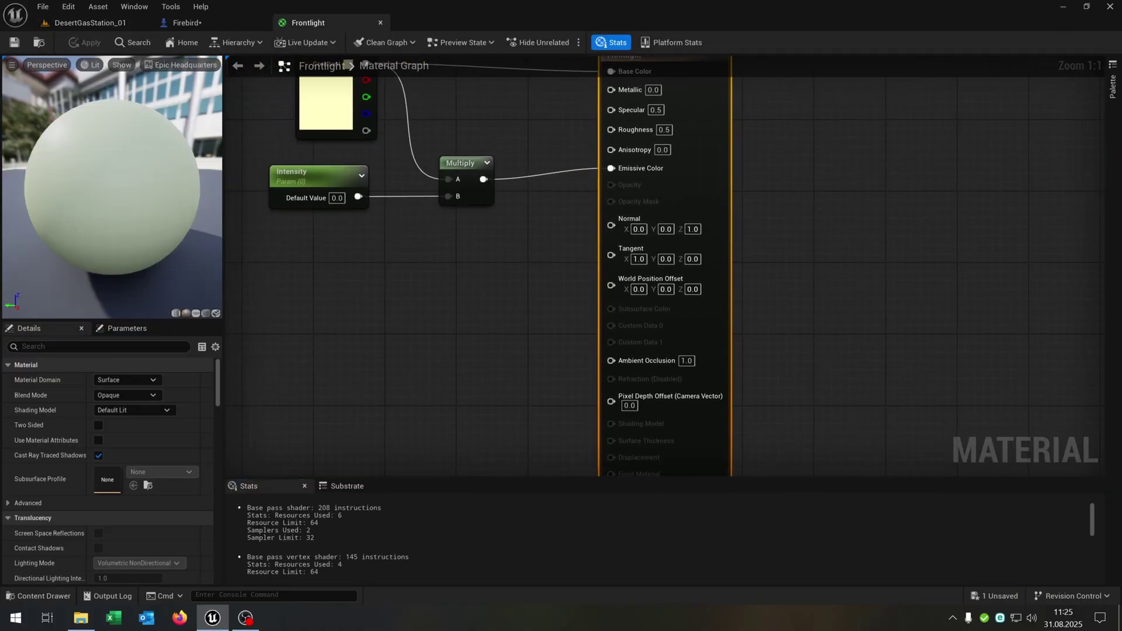
pyautogui.doubleClick(431, 233)
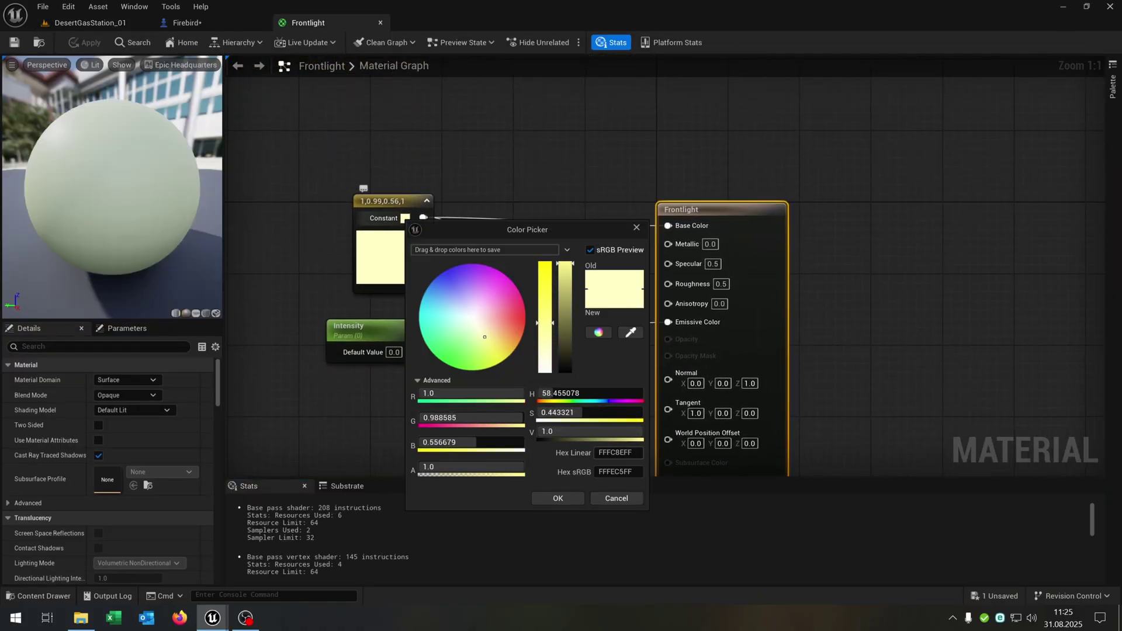
pyautogui.click(611, 453)
pyautogui.click(619, 497)
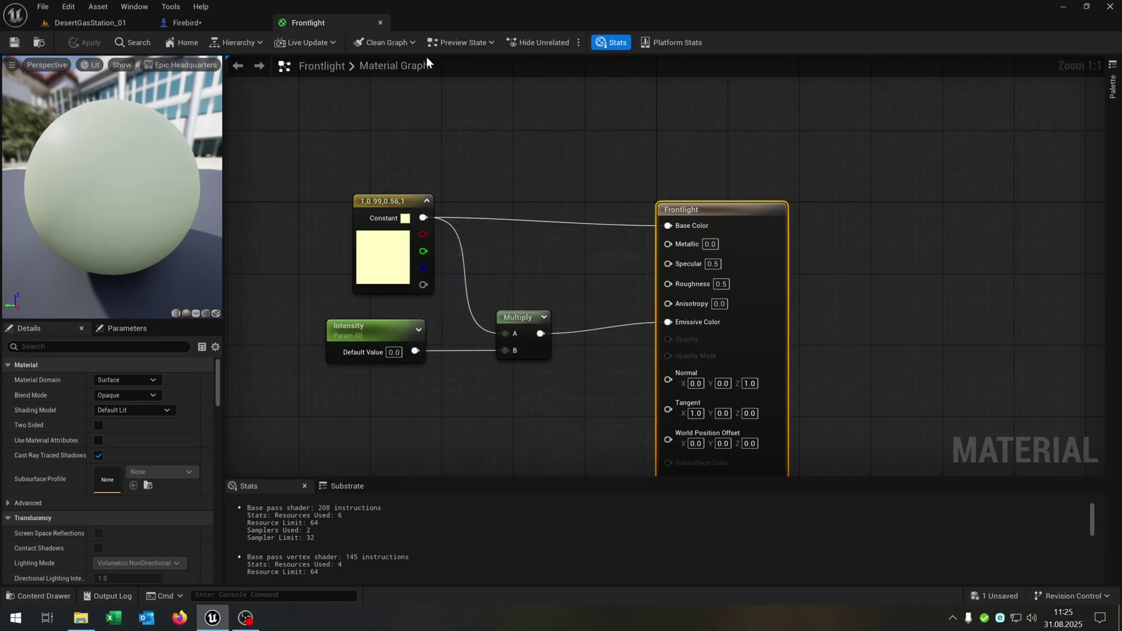
pyautogui.click(381, 23)
# Step: Set the spotlight's Light Color by pasting the copied value as its Hex Linear colour
pyautogui.click(976, 326)
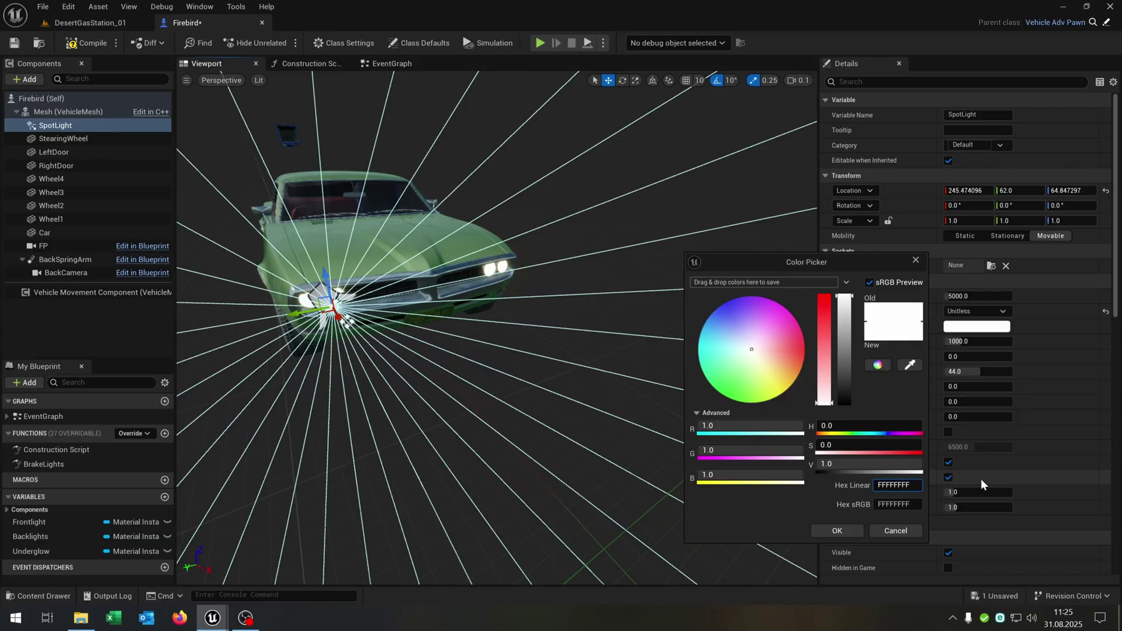
pyautogui.hotkey('ctrl', 'a')
pyautogui.hotkey('ctrl', 'v')
pyautogui.click(849, 527)
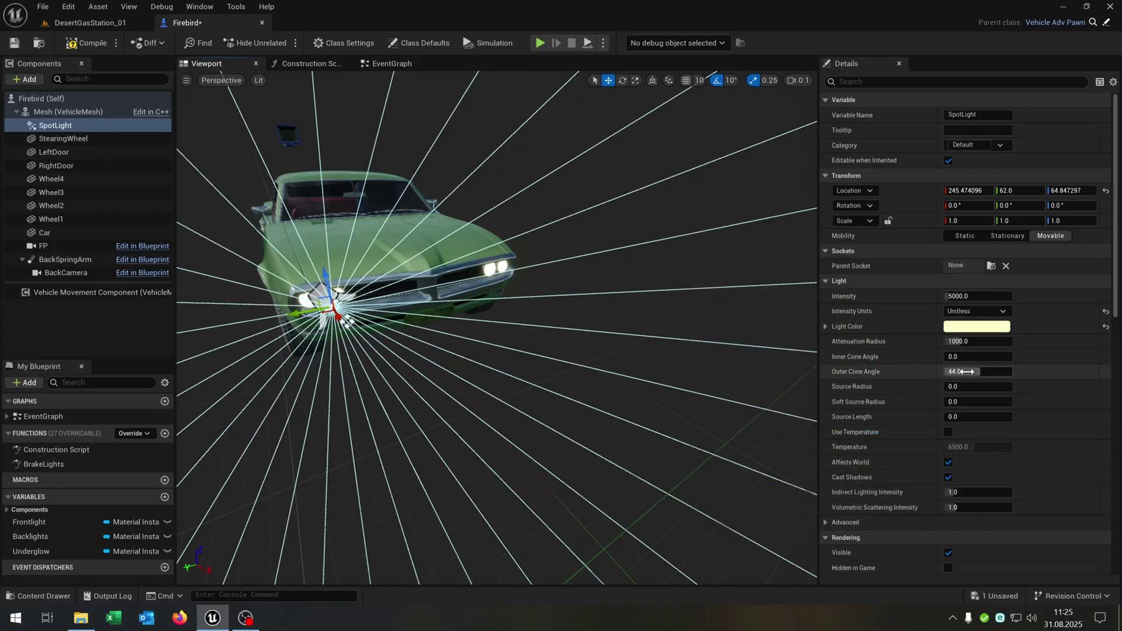
# Step: Set the spotlight's Outer Cone Angle to 25 and move it back toward the headlights to about X 238
pyautogui.moveTo(980, 365)
pyautogui.mouseDown()
pyautogui.moveTo(947, 366)
pyautogui.moveTo(983, 359)
pyautogui.mouseUp()
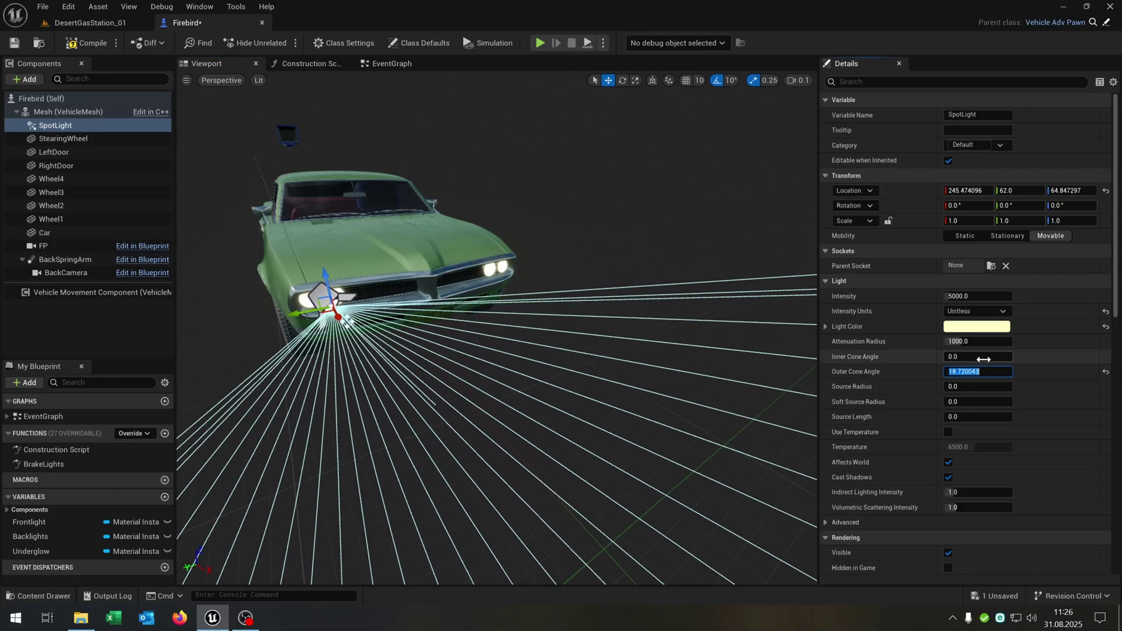
pyautogui.press('Return')
pyautogui.moveTo(660, 350); pyautogui.dragTo(800, 351, button='right')
pyautogui.press('a')
pyautogui.press('d')
pyautogui.press('s')
pyautogui.moveTo(458, 384); pyautogui.dragTo(351, 383, button='right')
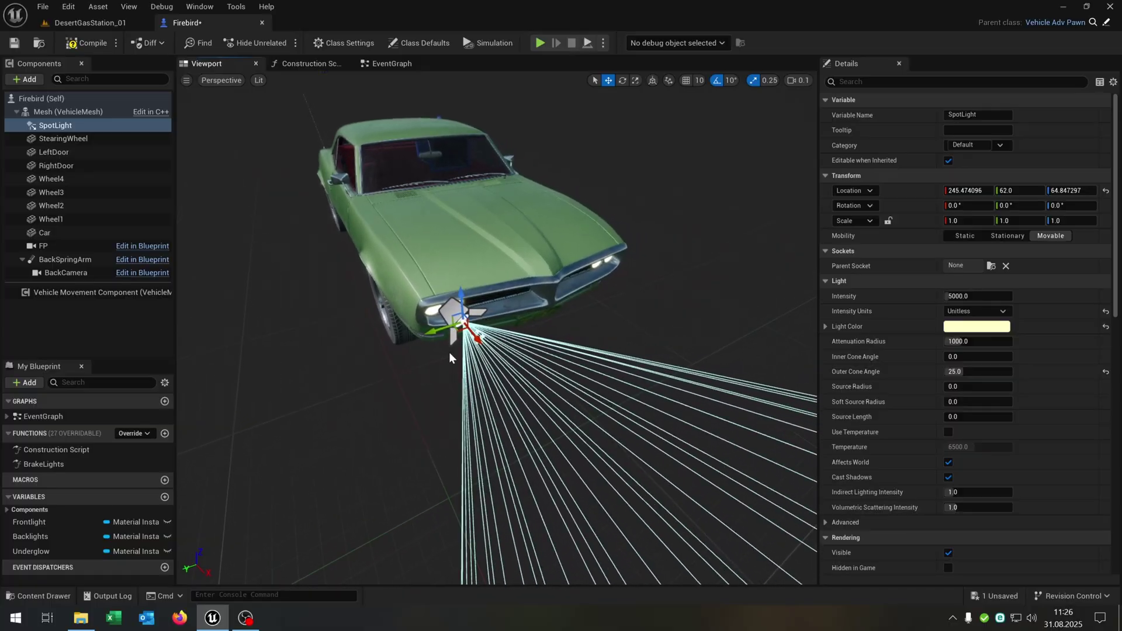
pyautogui.moveTo(478, 340); pyautogui.dragTo(474, 336)
pyautogui.moveTo(475, 337); pyautogui.dragTo(555, 309, button='right')
# Step: Duplicate the spotlight, place the copy at the opposite headlights with Y location -62, and save the blueprint
pyautogui.hotkey('ctrl', 'd')
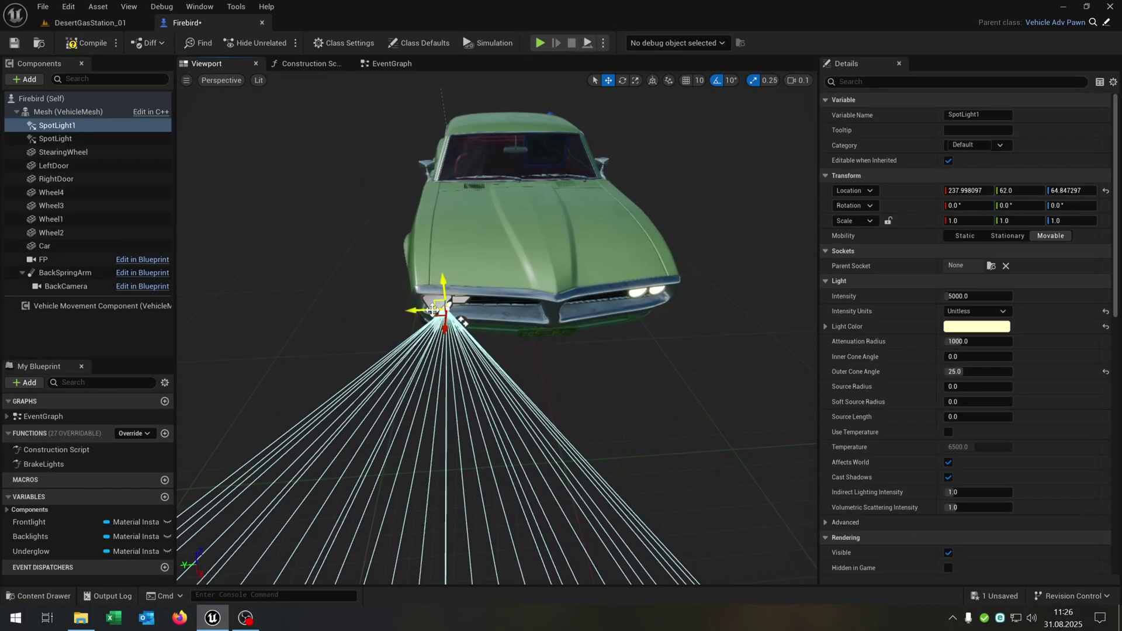
pyautogui.moveTo(424, 310); pyautogui.dragTo(601, 304)
pyautogui.click(1020, 191)
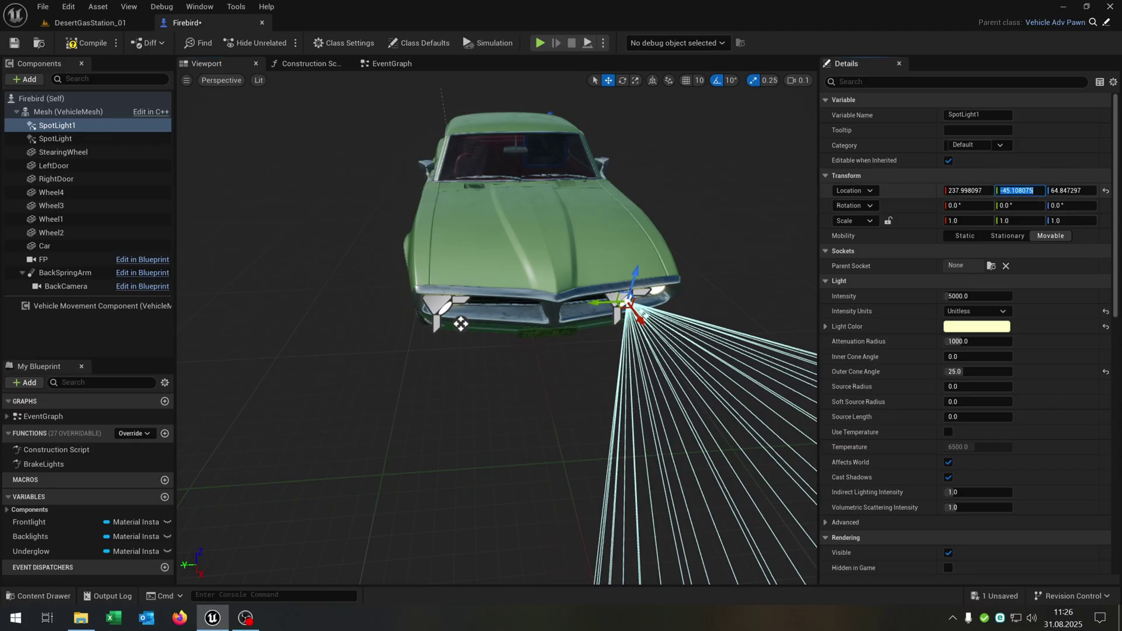
pyautogui.write('-62')
pyautogui.press('Return')
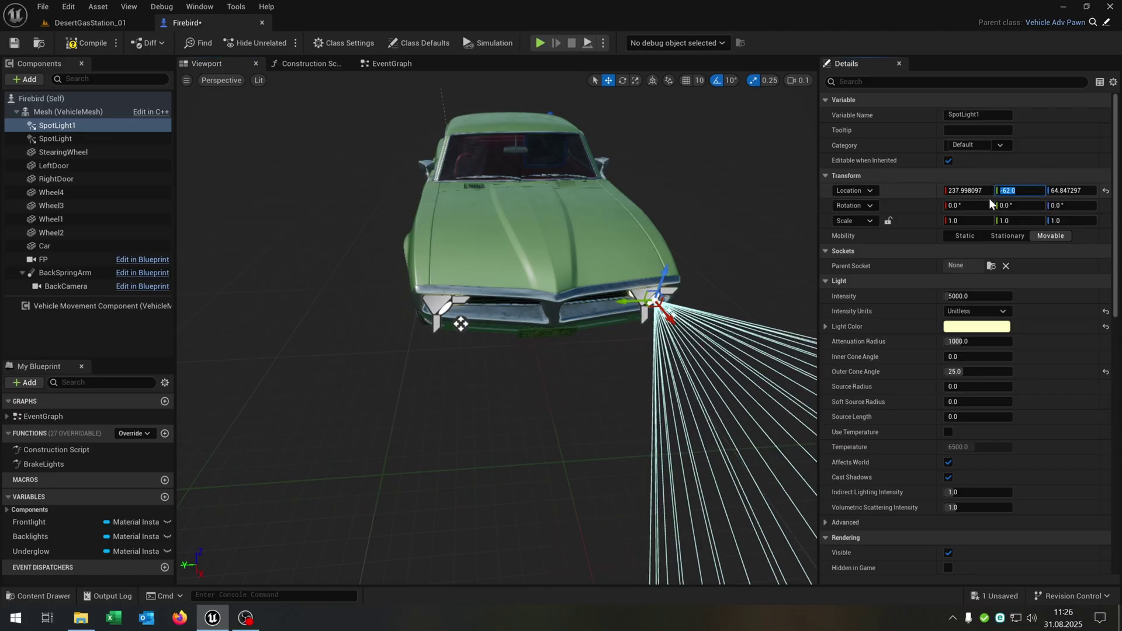
pyautogui.moveTo(804, 142)
pyautogui.mouseDown()
pyautogui.moveTo(876, 145)
pyautogui.moveTo(805, 142)
pyautogui.mouseUp()
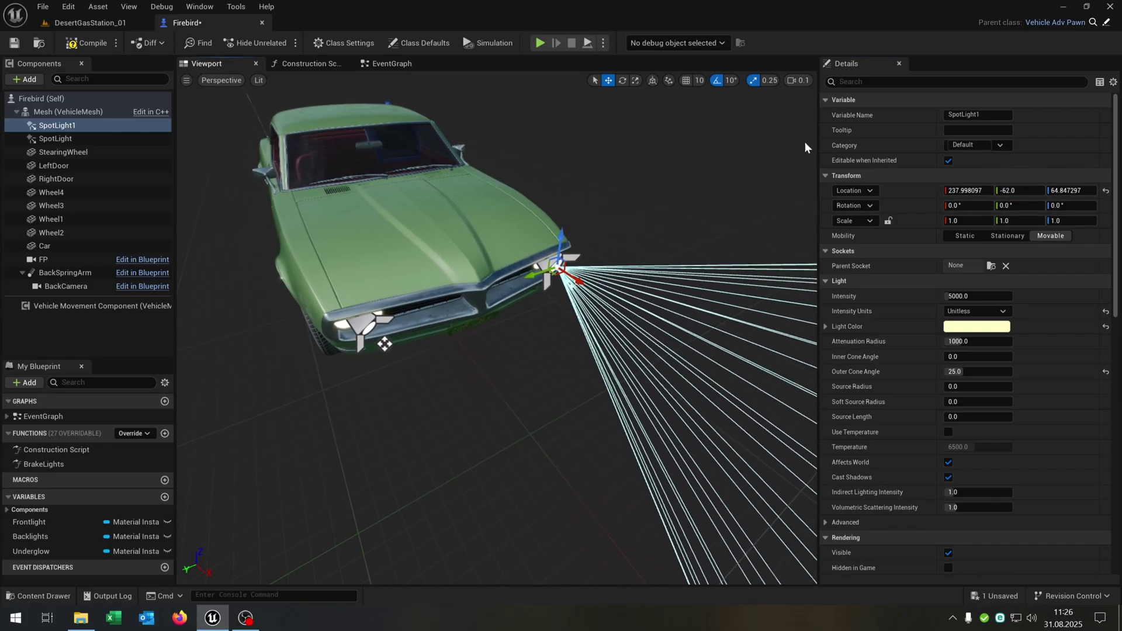
pyautogui.click(898, 63)
pyautogui.click(14, 42)
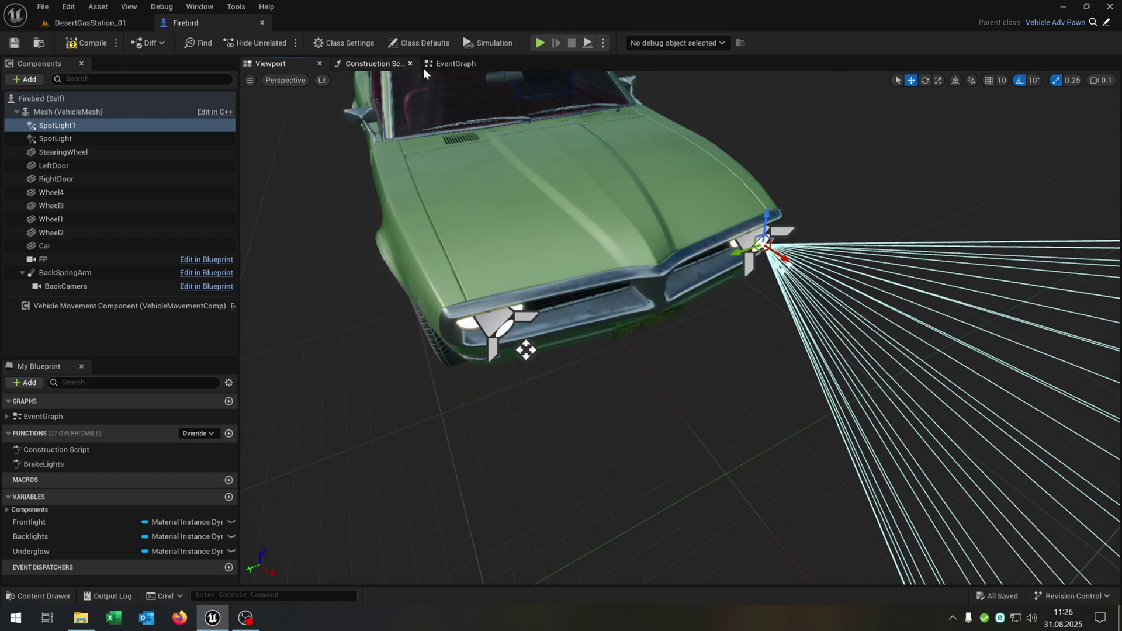
# Step: Add references to SpotLight and SpotLight1 in the EventGraph below the two Set Scalar Parameter Value nodes
pyautogui.click(453, 63)
pyautogui.scroll(-1, 721, 241)
pyautogui.moveTo(720, 242); pyautogui.dragTo(555, 260, button='right')
pyautogui.click(85, 123)
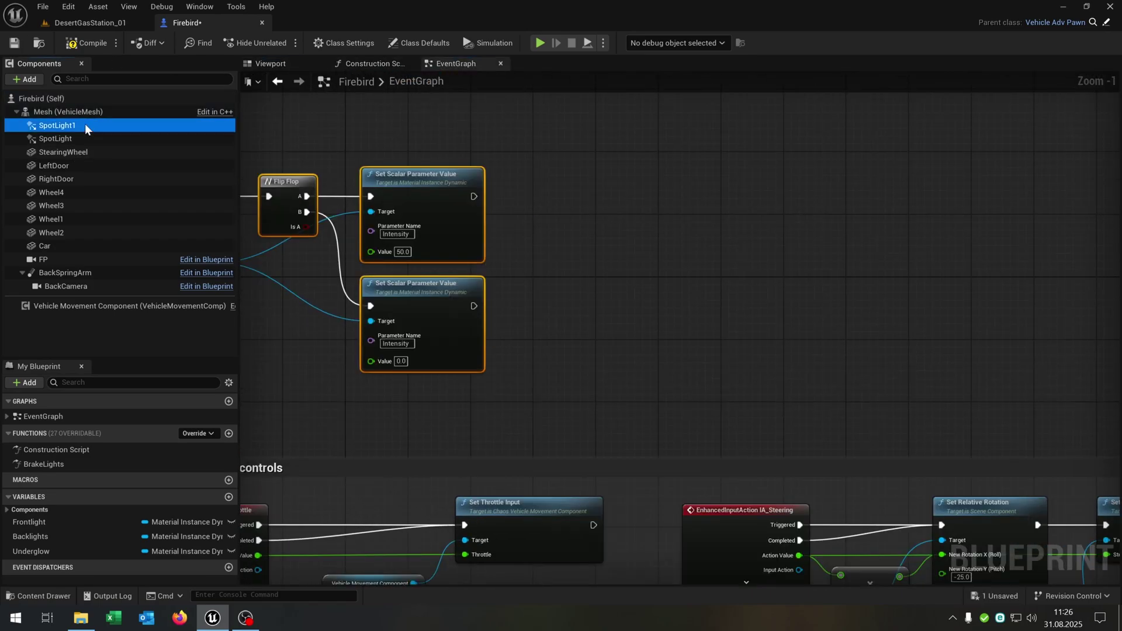
pyautogui.keyDown('shift'); pyautogui.click(110, 138); pyautogui.keyUp('shift')
pyautogui.moveTo(110, 139); pyautogui.dragTo(401, 393)
pyautogui.scroll(1, 415, 395)
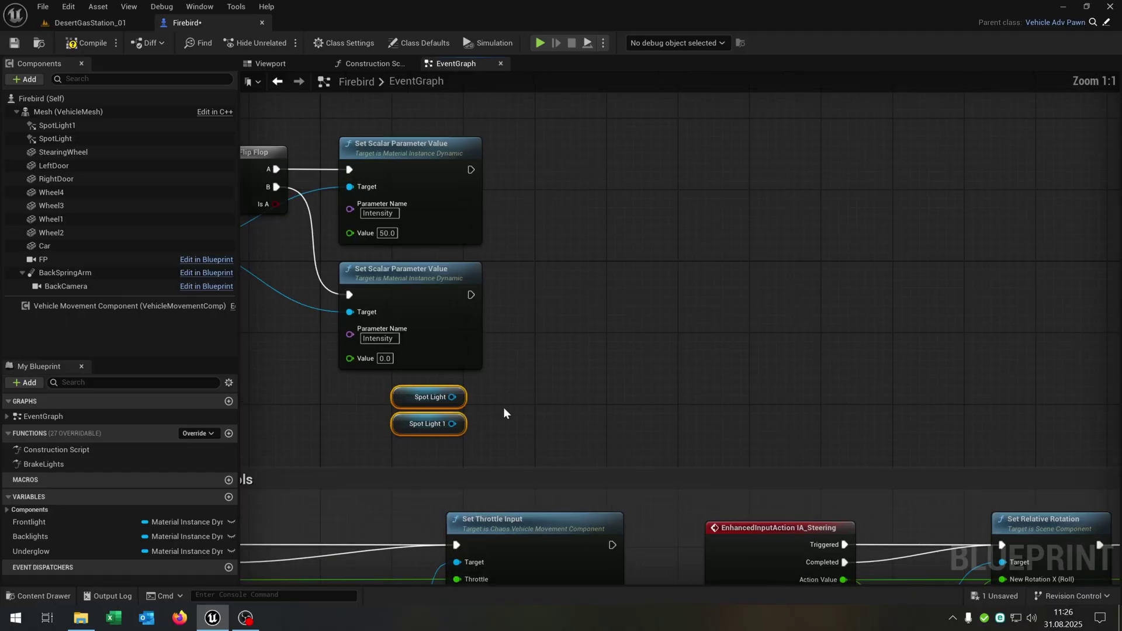
# Step: Add a Set Visibility node targeting Spot Light and run it after the upper Set Scalar Parameter Value node
pyautogui.moveTo(426, 391); pyautogui.dragTo(541, 173)
pyautogui.write('set visib')
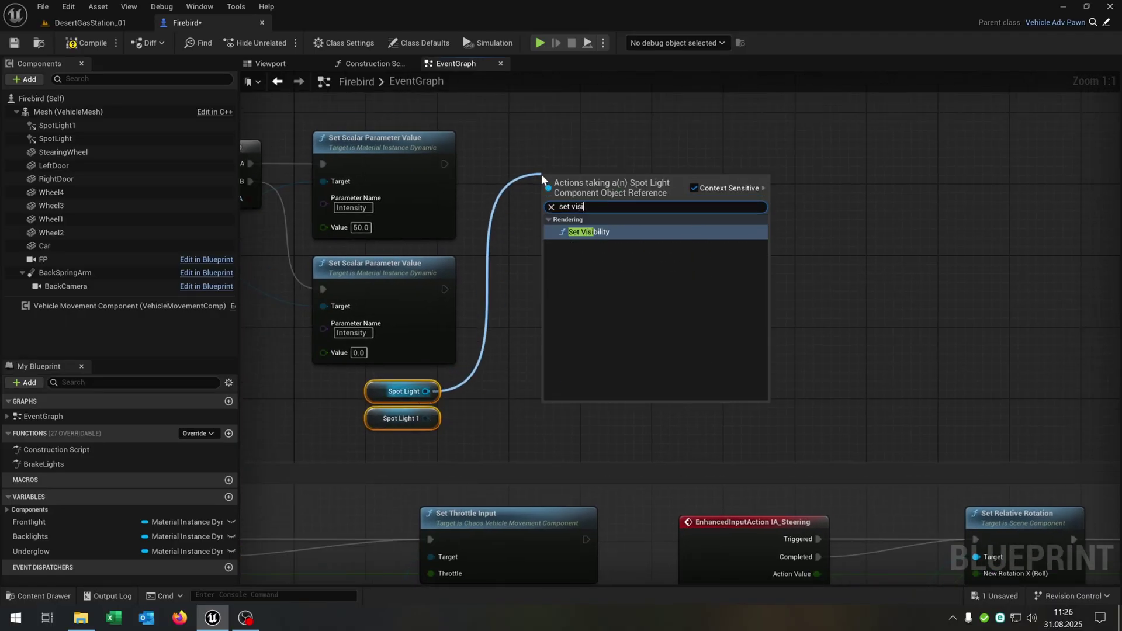
pyautogui.press('Return')
pyautogui.moveTo(611, 165); pyautogui.dragTo(577, 129)
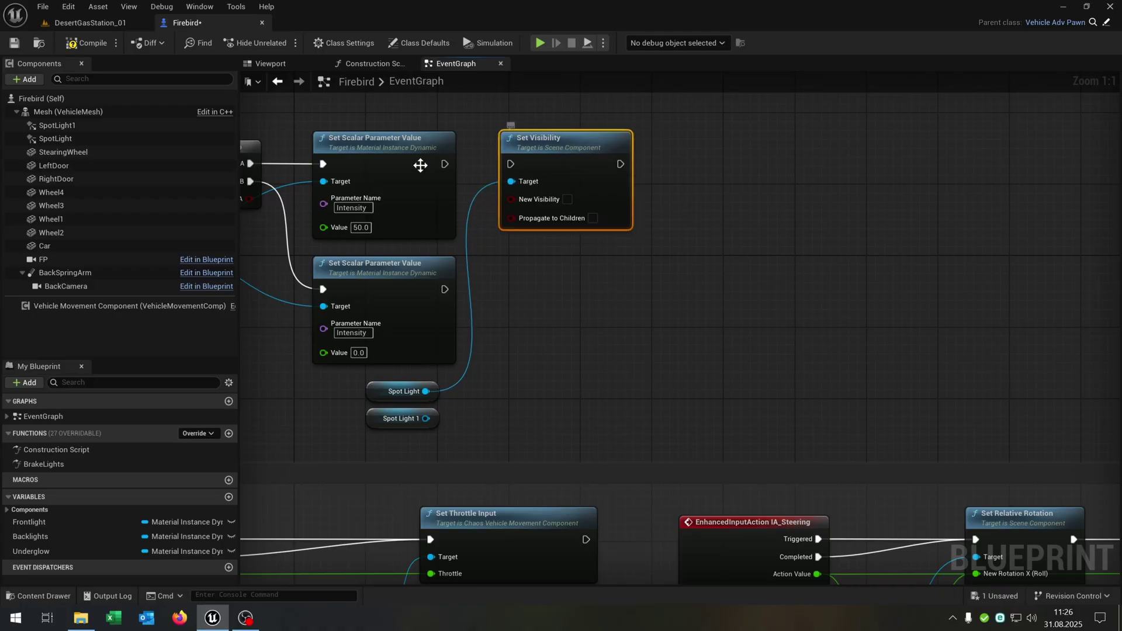
pyautogui.moveTo(445, 164); pyautogui.dragTo(513, 165)
# Step: Duplicate the Set Visibility node, chain the copy after the original, and connect Spot Light 1 to its Target
pyautogui.hotkey('ctrl', 'c')
pyautogui.hotkey('ctrl', 'v')
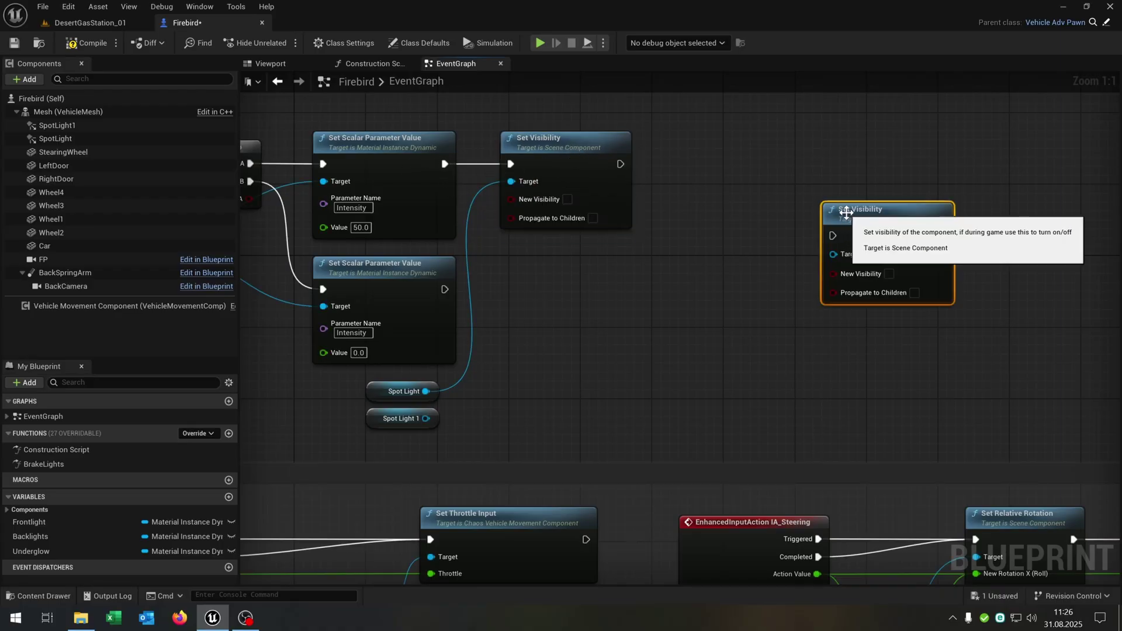
pyautogui.moveTo(846, 208); pyautogui.dragTo(693, 139)
pyautogui.moveTo(619, 164); pyautogui.dragTo(681, 166)
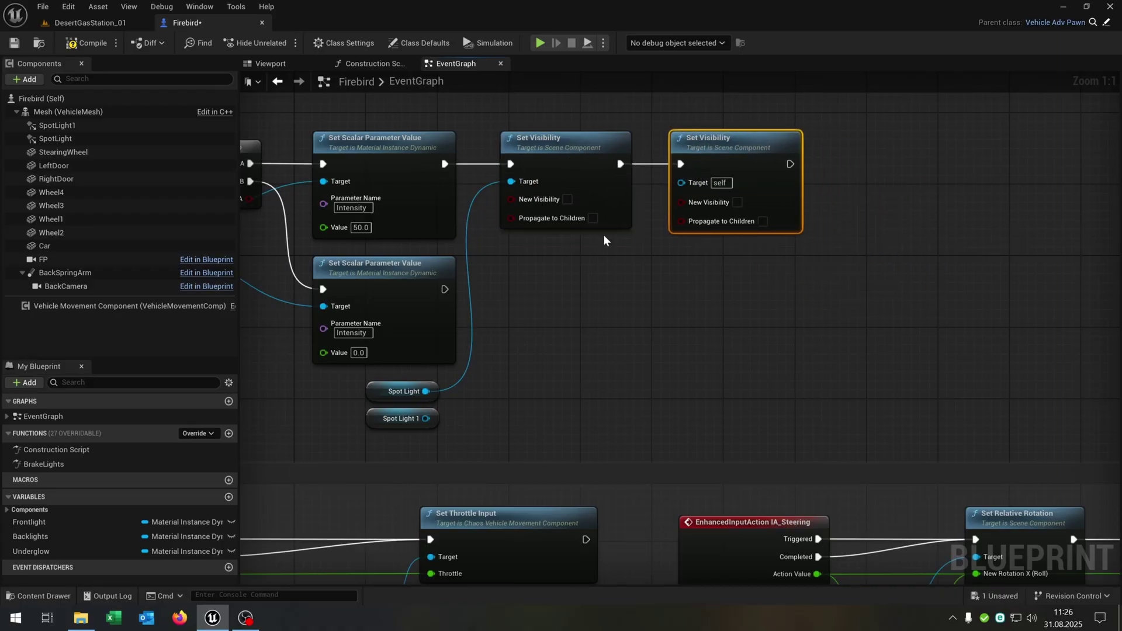
pyautogui.moveTo(425, 418); pyautogui.dragTo(683, 183)
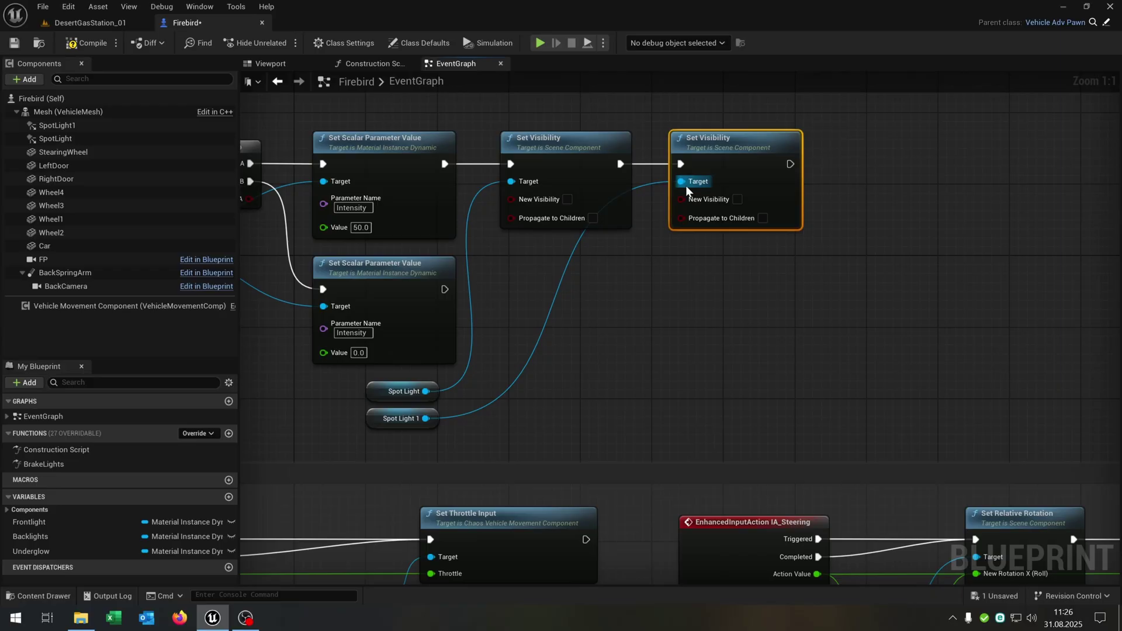
# Step: Enable New Visibility on both Set Visibility nodes in the upper row
pyautogui.click(567, 199)
pyautogui.click(737, 200)
pyautogui.click(615, 273)
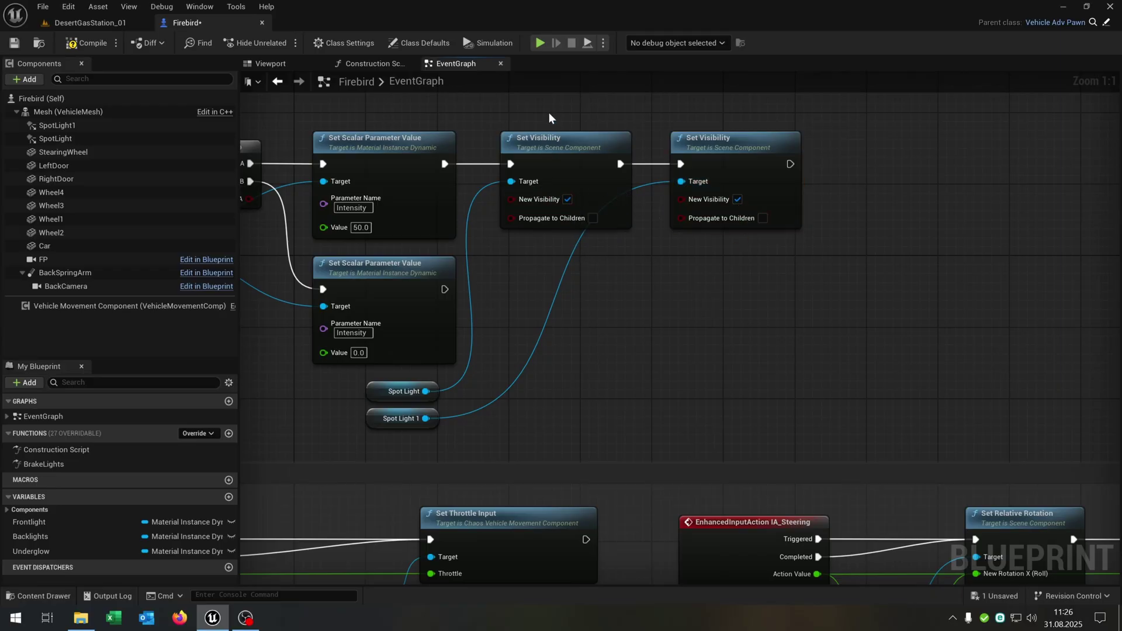
# Step: Duplicate both Set Visibility nodes into the lower row and run them after the lower Set Scalar Parameter Value node
pyautogui.moveTo(549, 119); pyautogui.dragTo(573, 275)
pyautogui.hotkey('ctrl', 'c')
pyautogui.hotkey('ctrl', 'v')
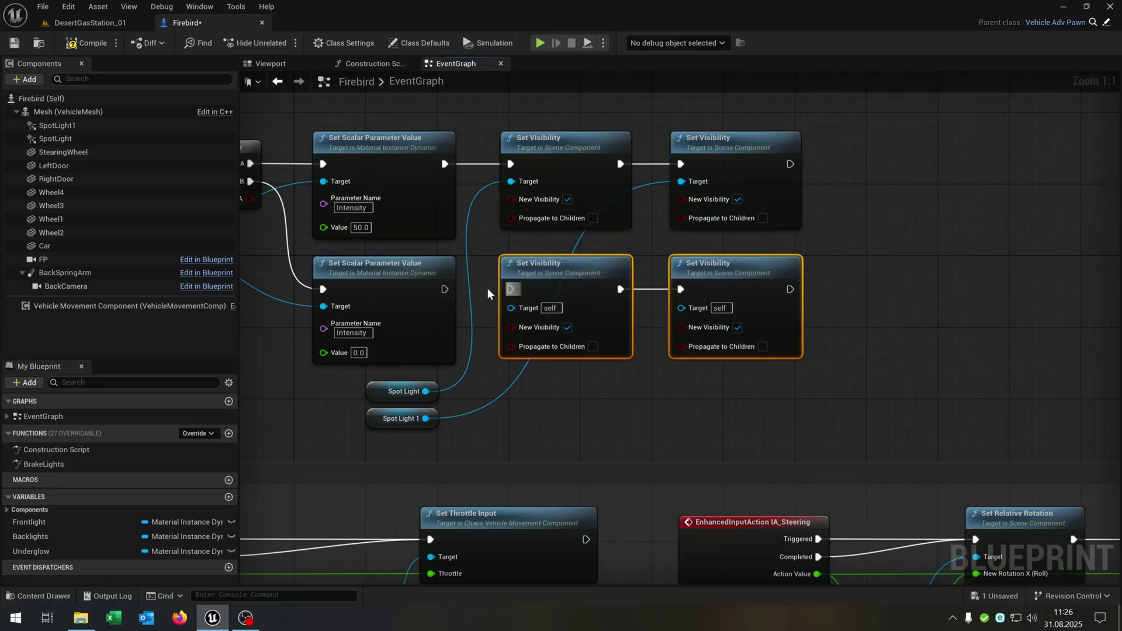
pyautogui.moveTo(445, 289); pyautogui.dragTo(511, 289)
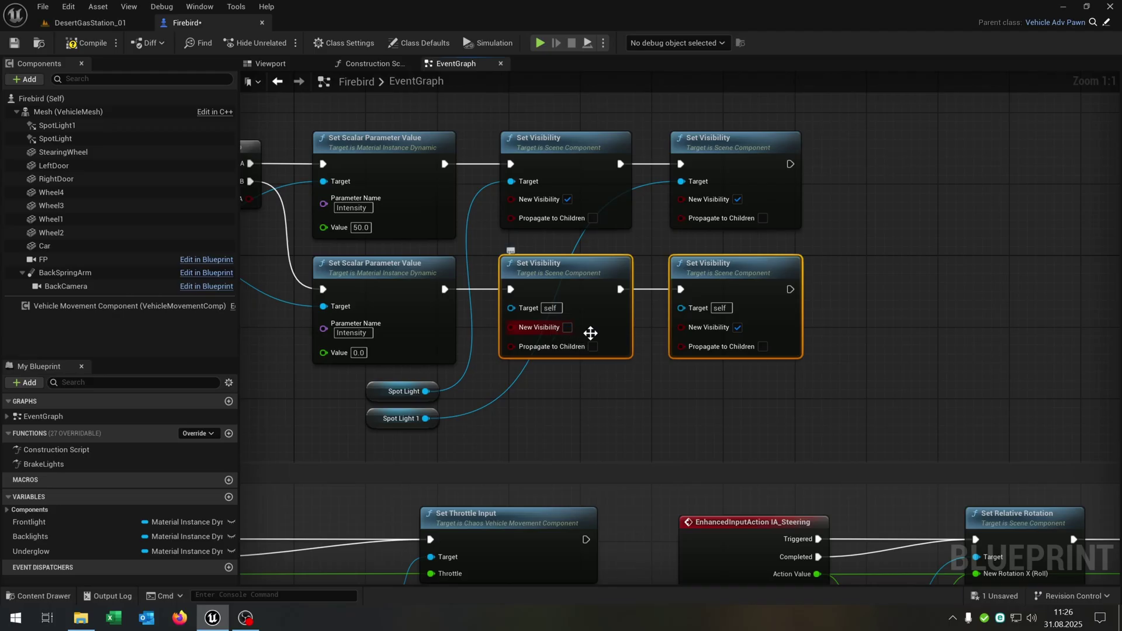
# Step: Connect Spot Light and Spot Light 1 to the lower Set Visibility nodes' Targets and disable New Visibility on both
pyautogui.moveTo(426, 391); pyautogui.dragTo(511, 306)
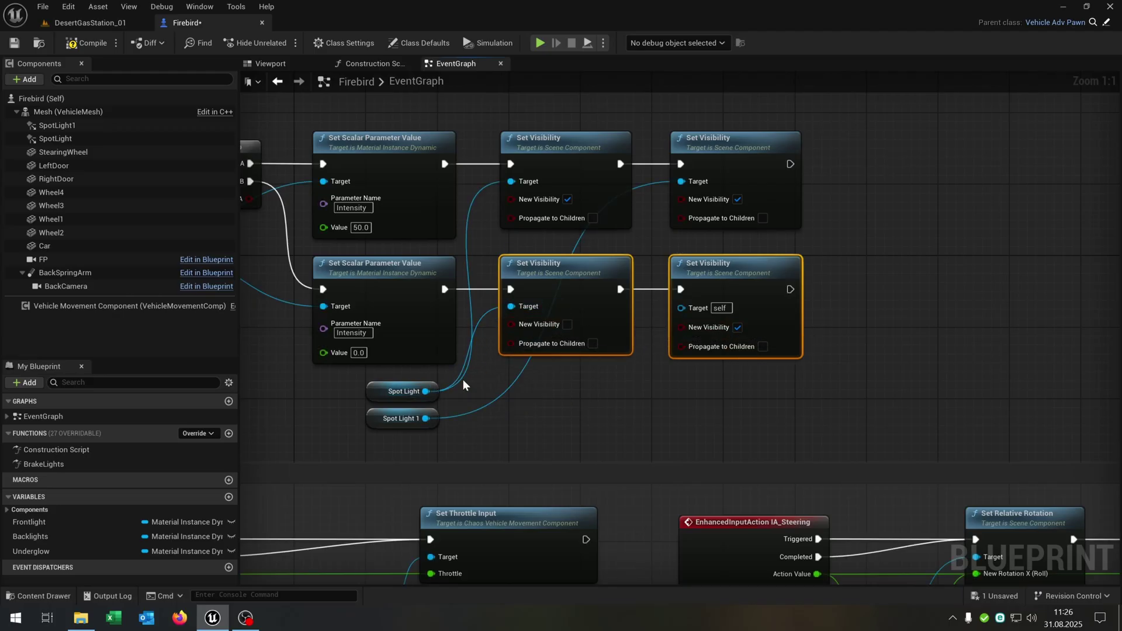
pyautogui.moveTo(426, 418); pyautogui.dragTo(682, 308)
pyautogui.click(738, 326)
pyautogui.click(852, 341)
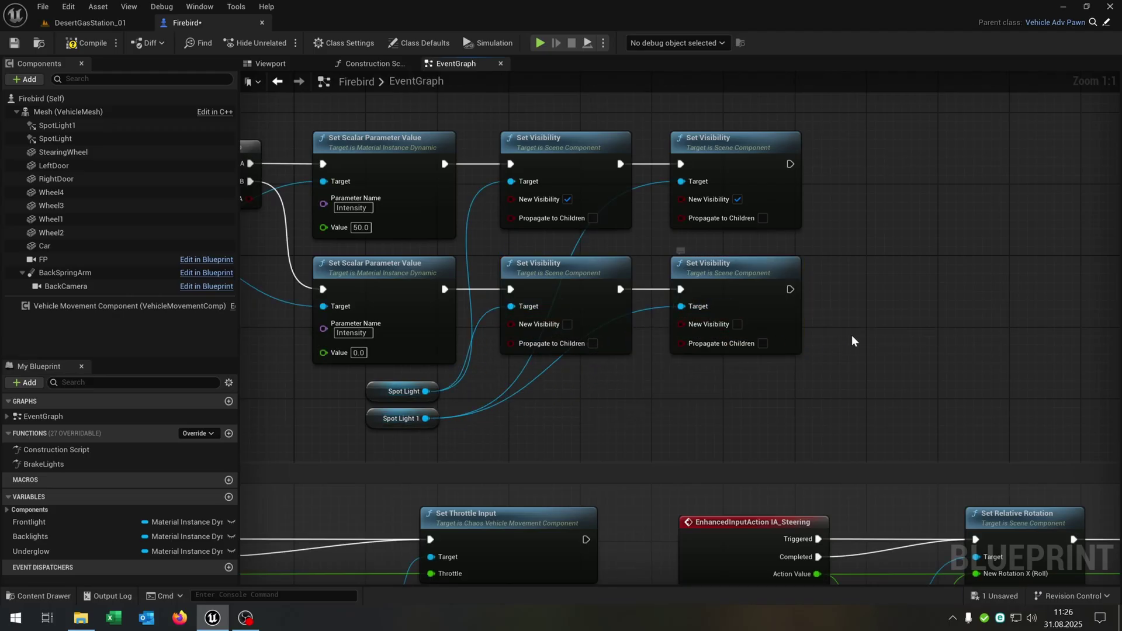
pyautogui.moveTo(851, 341); pyautogui.dragTo(1071, 351, button='right')
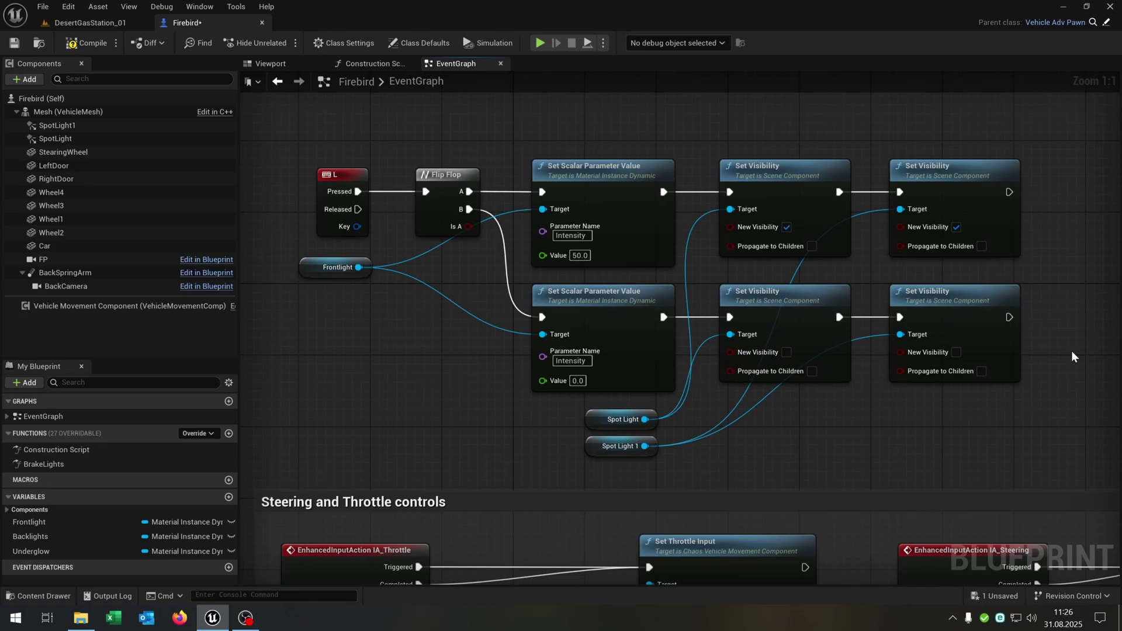
# Step: Select SpotLight1 and SpotLight in the viewport's component list and turn off their Visible property
pyautogui.click(275, 64)
pyautogui.click(199, 6)
pyautogui.click(251, 54)
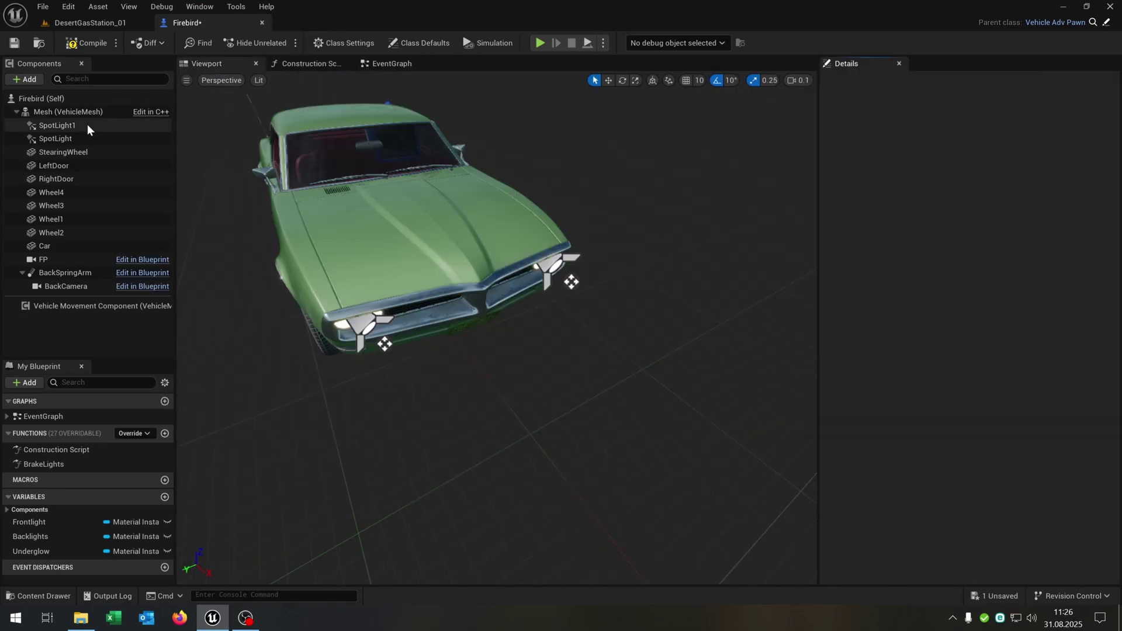
pyautogui.click(88, 125)
pyautogui.keyDown('ctrl'); pyautogui.click(70, 139); pyautogui.keyUp('ctrl')
pyautogui.write('v')
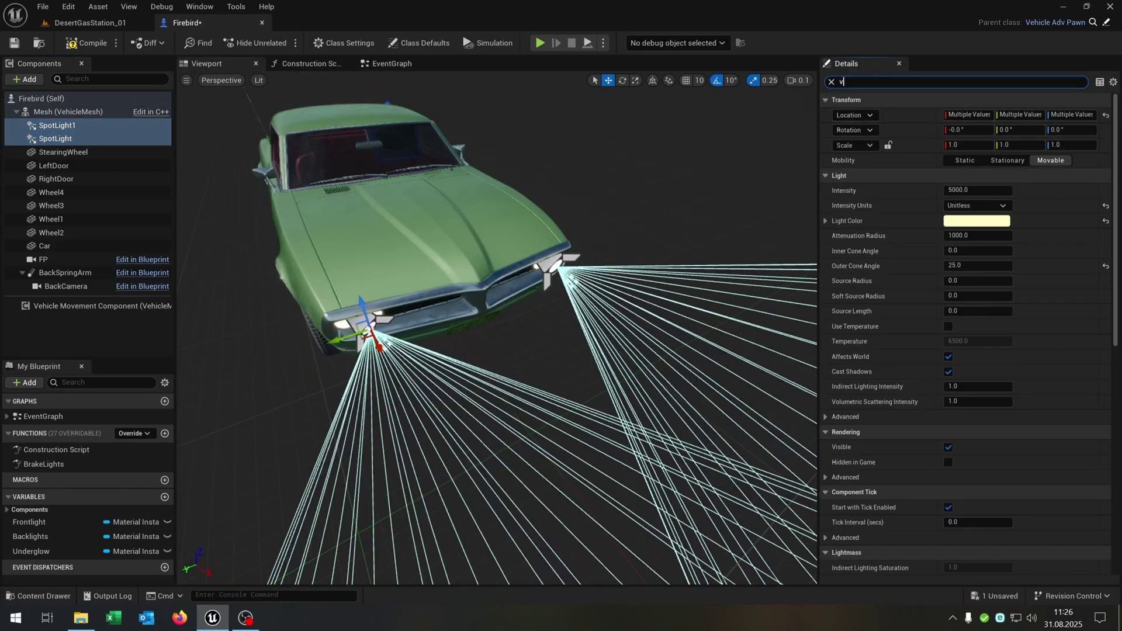
pyautogui.write('isi')
pyautogui.click(948, 115)
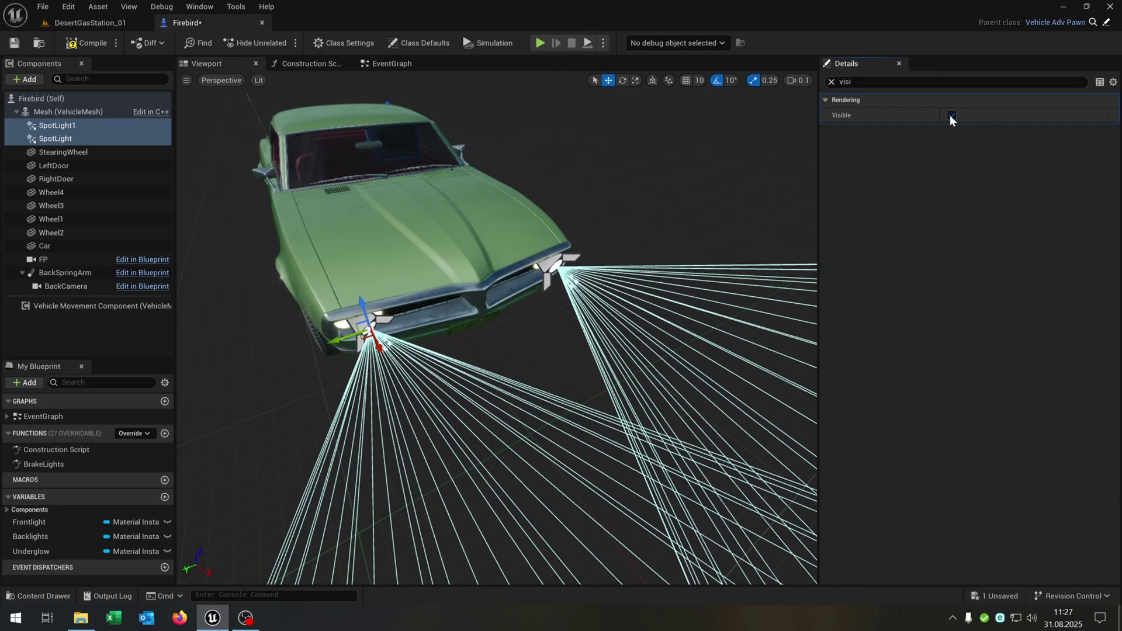
pyautogui.click(949, 114)
pyautogui.click(831, 81)
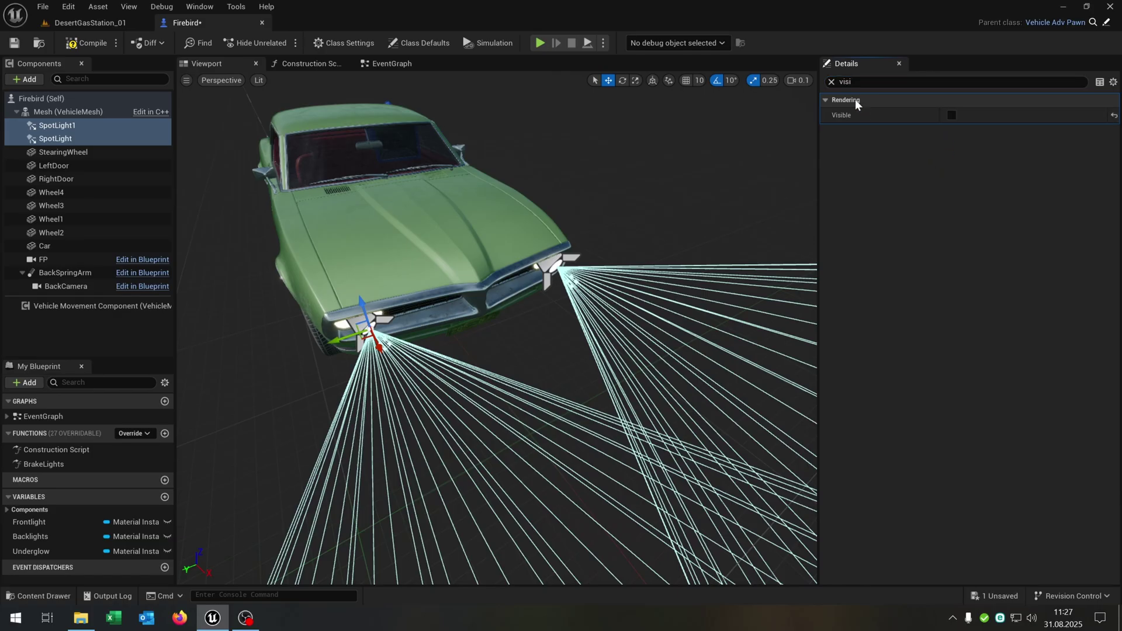
pyautogui.click(898, 64)
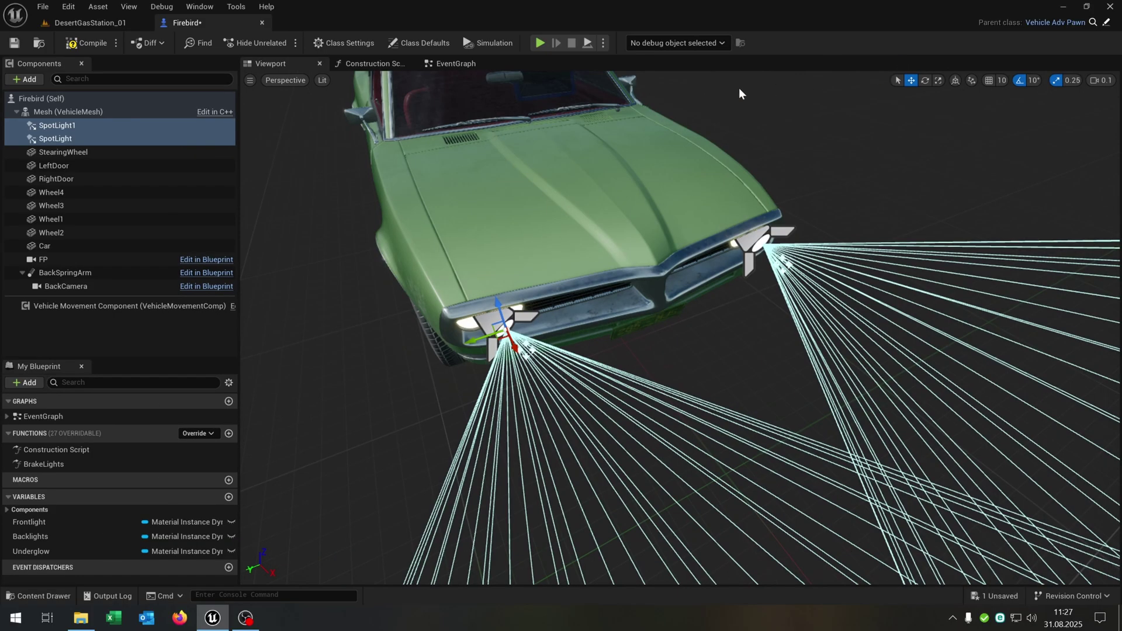
# Step: Add an H keyboard event to the Event Graph above the L-event row
pyautogui.click(457, 65)
pyautogui.moveTo(713, 251); pyautogui.dragTo(735, 397, button='right')
pyautogui.scroll(1, 578, 333)
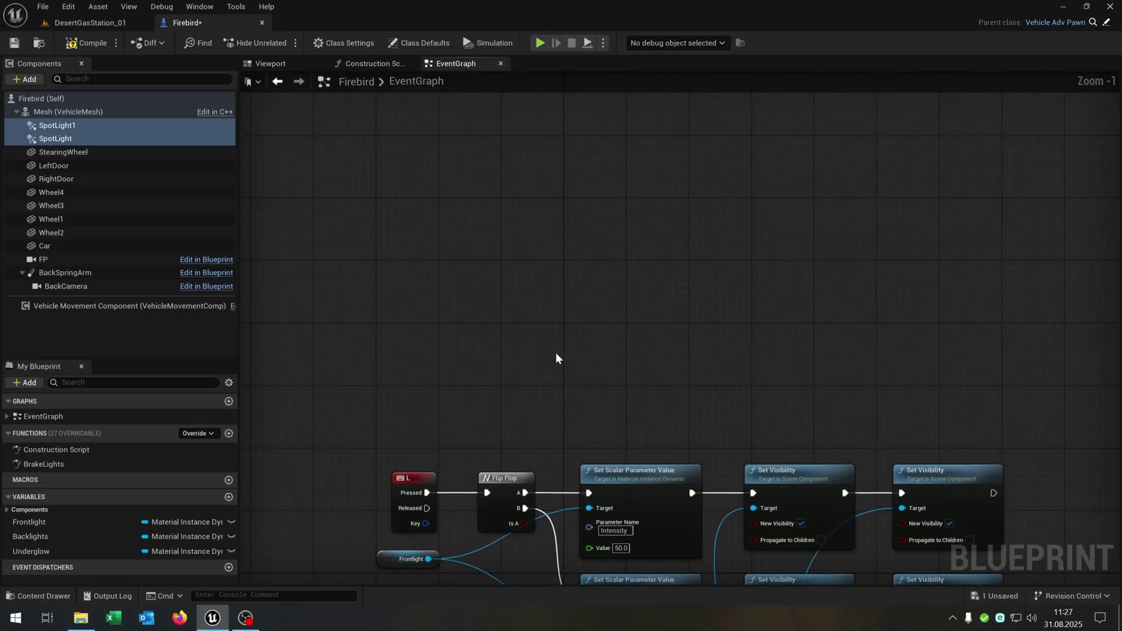
pyautogui.rightClick(438, 239)
pyautogui.write('h')
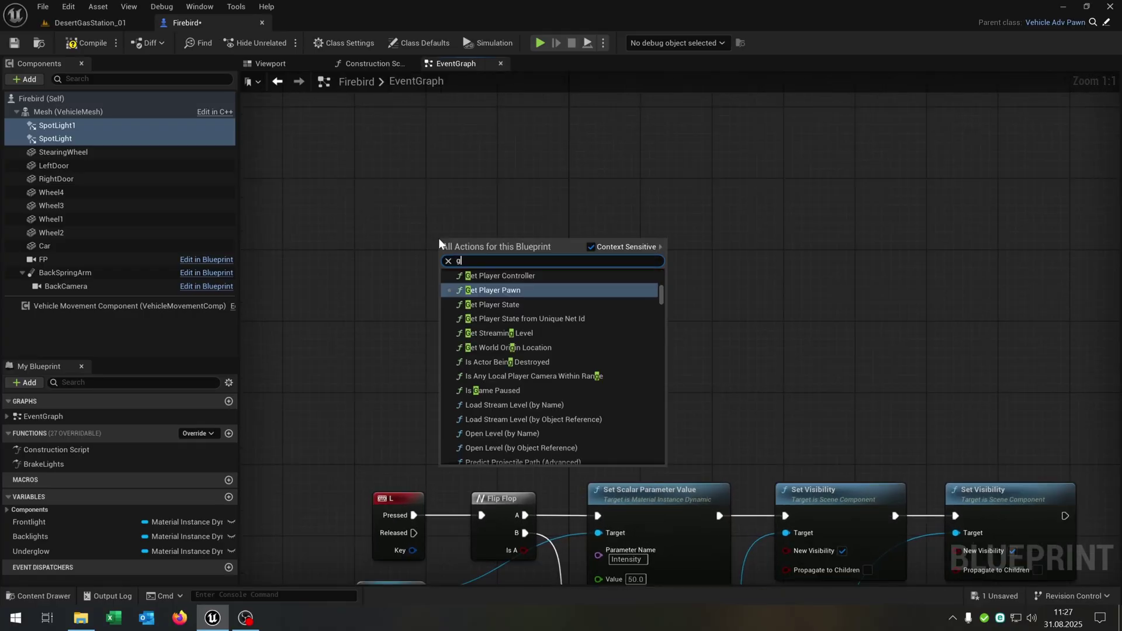
pyautogui.write(' key')
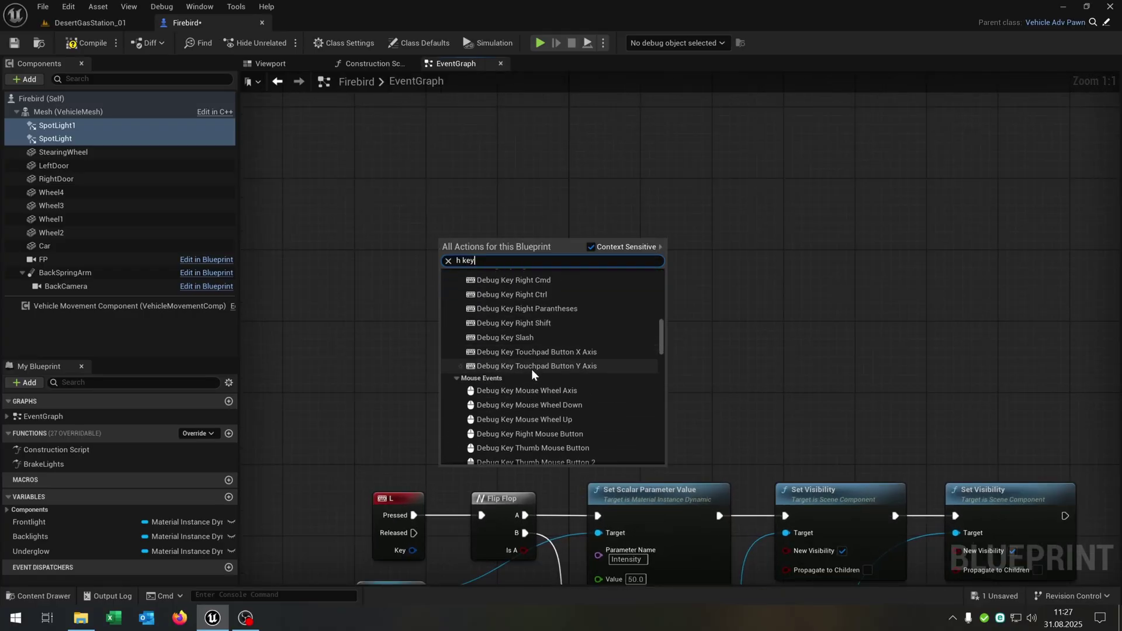
pyautogui.scroll(-5, 531, 369)
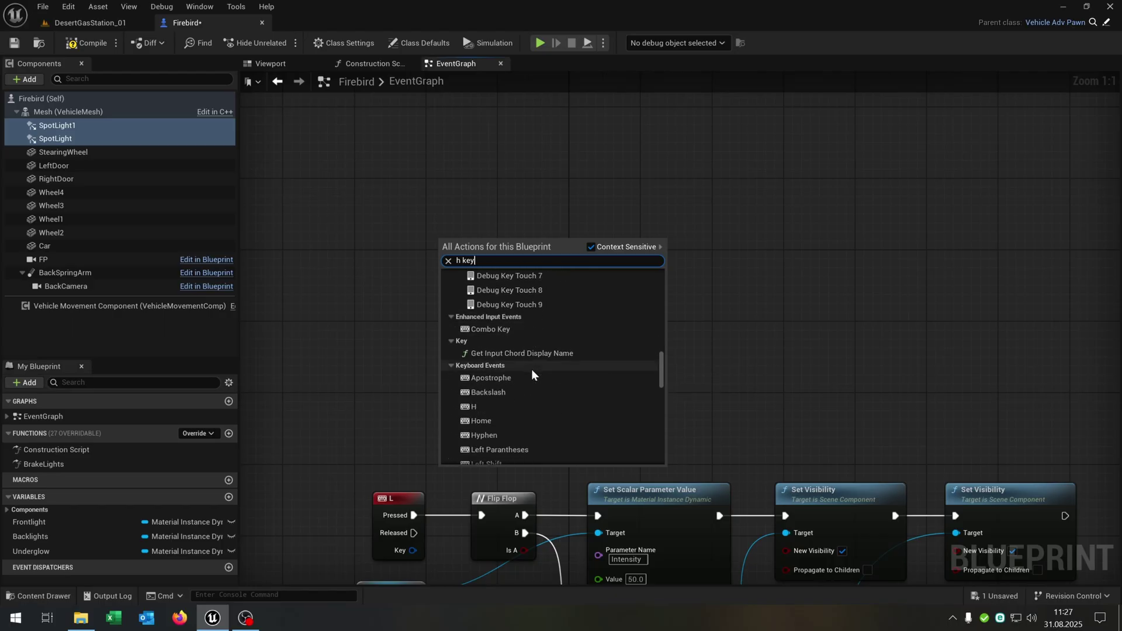
pyautogui.click(484, 319)
pyautogui.moveTo(454, 237); pyautogui.dragTo(410, 192)
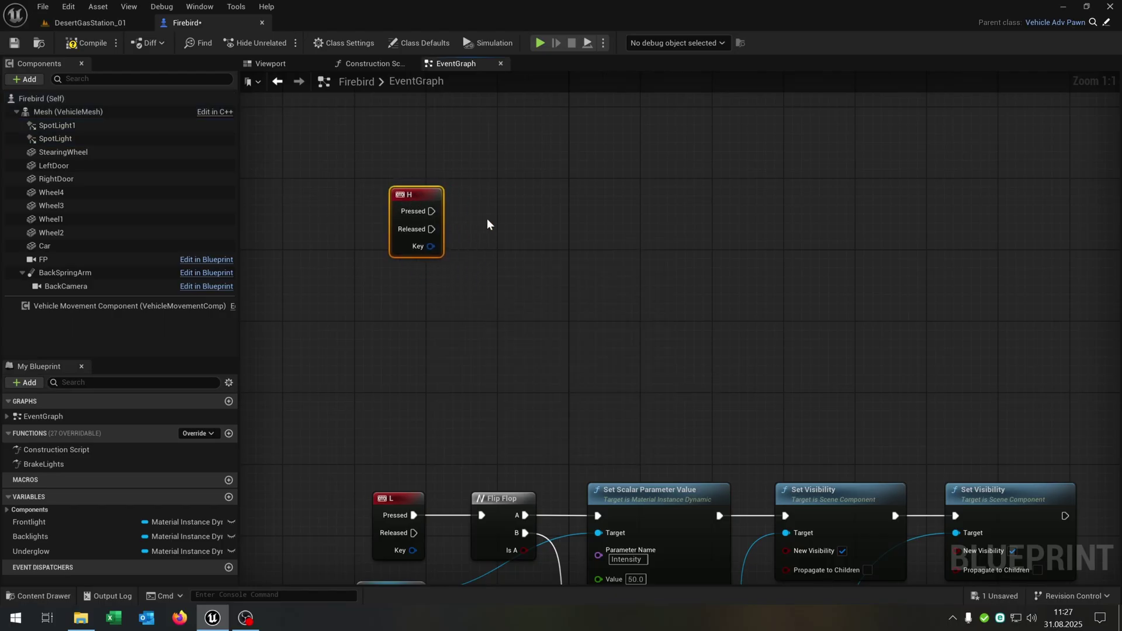
# Step: Place an Underglow getter below the H event and duplicate the Set Scalar Parameter Value node into the H-event row
pyautogui.click(486, 219)
pyautogui.moveTo(168, 551); pyautogui.dragTo(367, 293)
pyautogui.click(435, 313)
pyautogui.click(644, 496)
pyautogui.hotkey('ctrl', 'd')
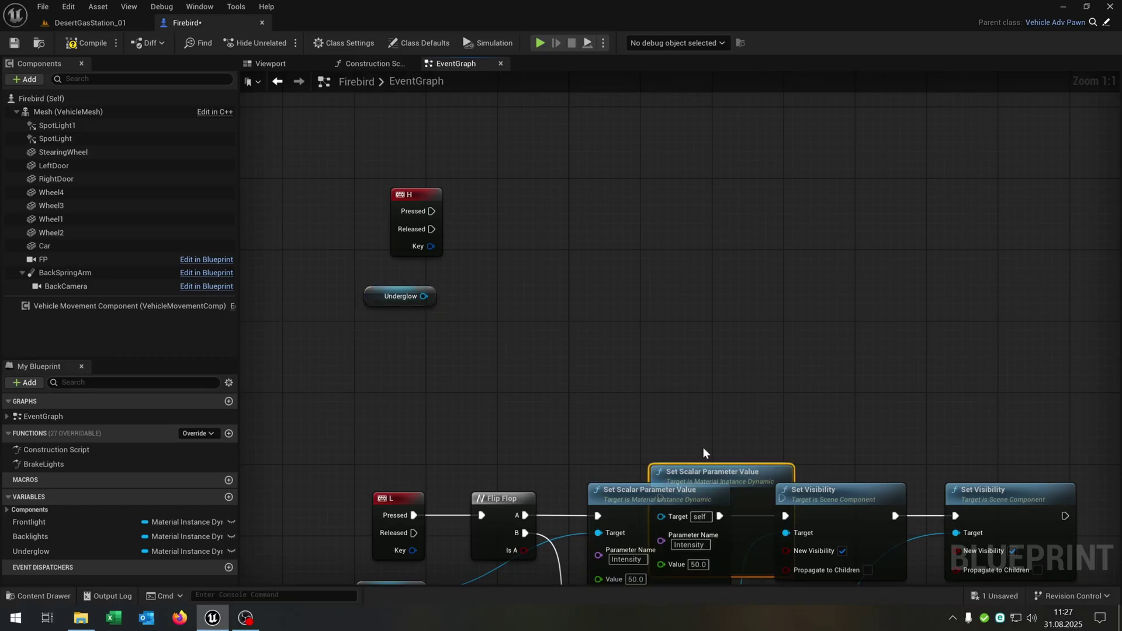
pyautogui.moveTo(711, 469); pyautogui.dragTo(686, 183)
# Step: Run the H event's Pressed output through a Flip Flop, with A and B each triggering a Set Scalar Parameter Value node
pyautogui.moveTo(443, 212); pyautogui.dragTo(495, 218)
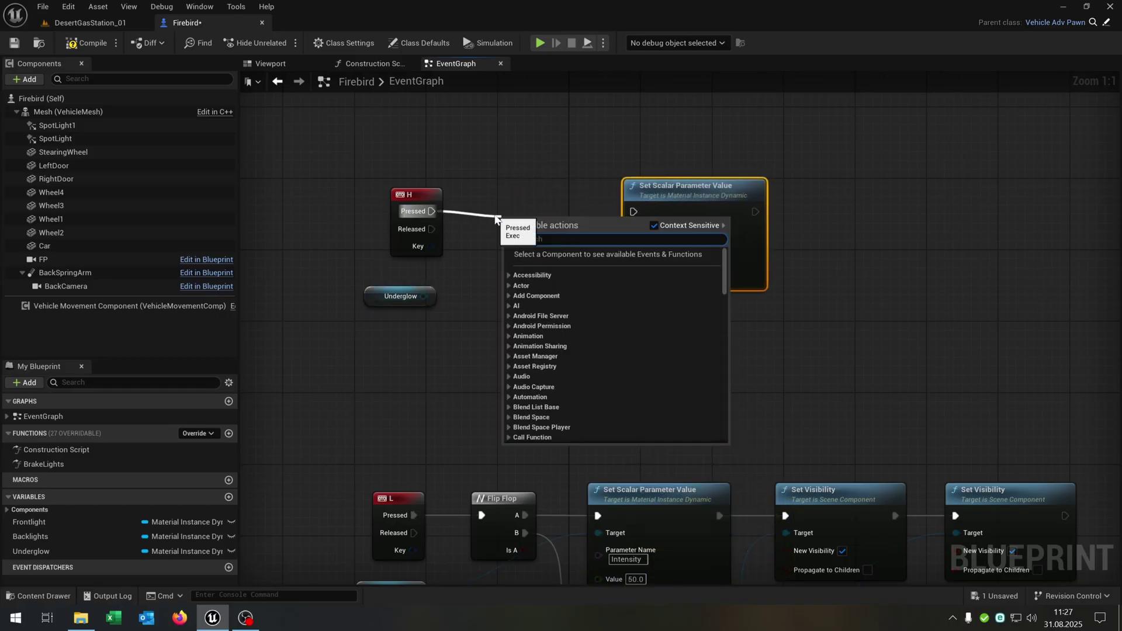
pyautogui.write('fli')
pyautogui.press('Return')
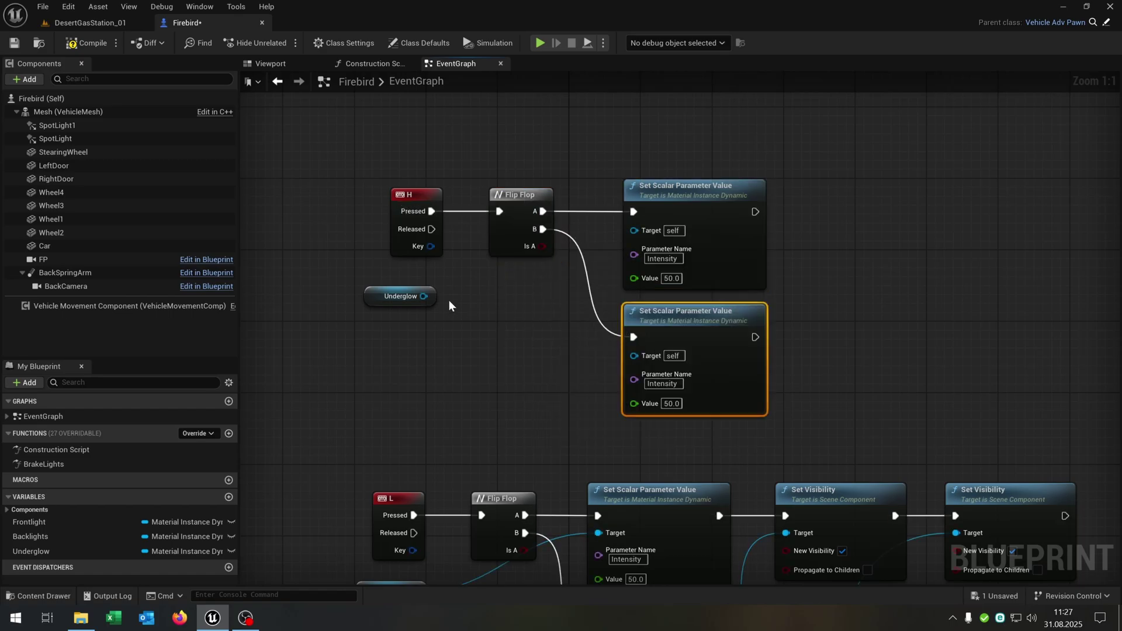
# Step: Connect Underglow to both Set Scalar Parameter Value Targets, set the lower node's Value to 0 and save the blueprint
pyautogui.moveTo(424, 296); pyautogui.dragTo(634, 229)
pyautogui.moveTo(424, 296); pyautogui.dragTo(658, 357)
pyautogui.click(839, 355)
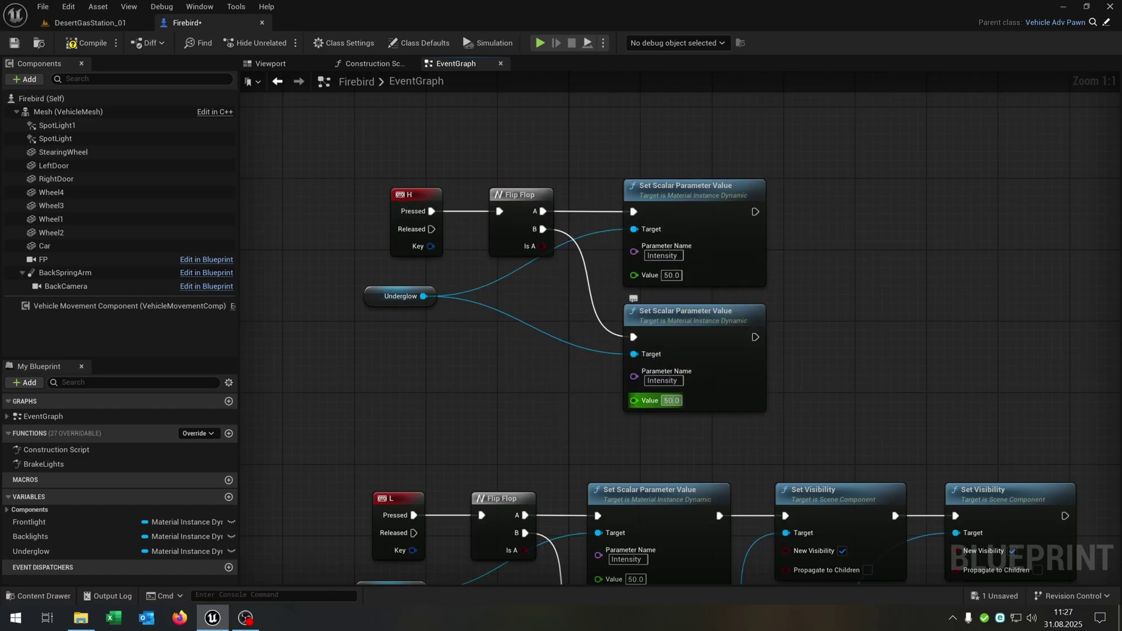
pyautogui.write('0')
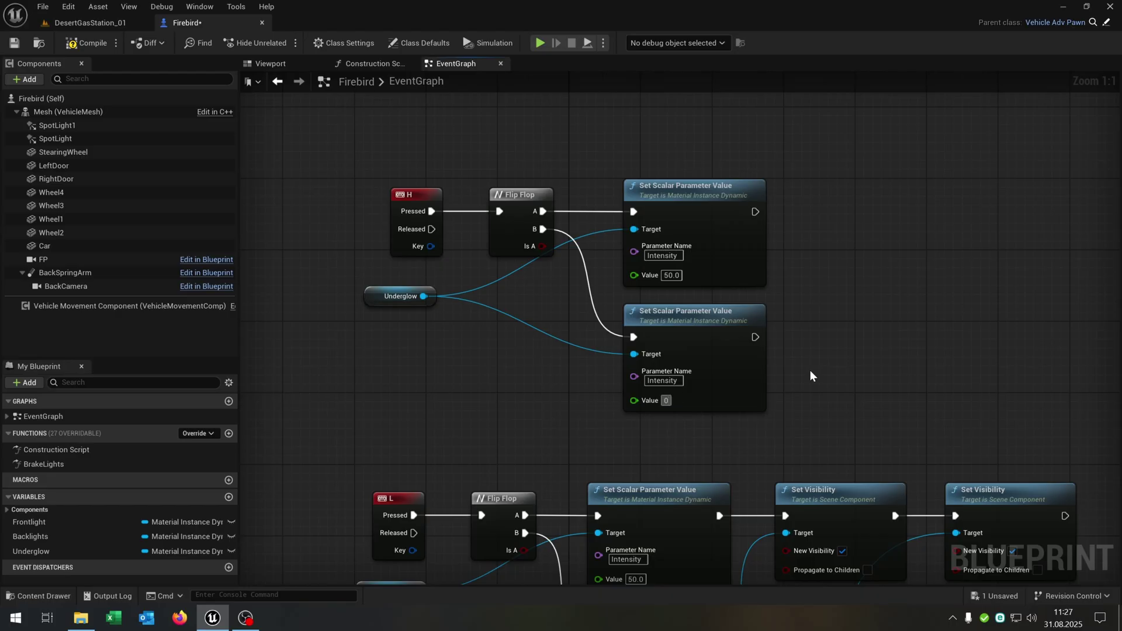
pyautogui.press('Return')
pyautogui.hotkey('ctrl', 's')
# Step: Show the Details panel in the Firebird viewport and select the Car component
pyautogui.moveTo(489, 120); pyautogui.dragTo(405, 132, button='right')
pyautogui.click(272, 64)
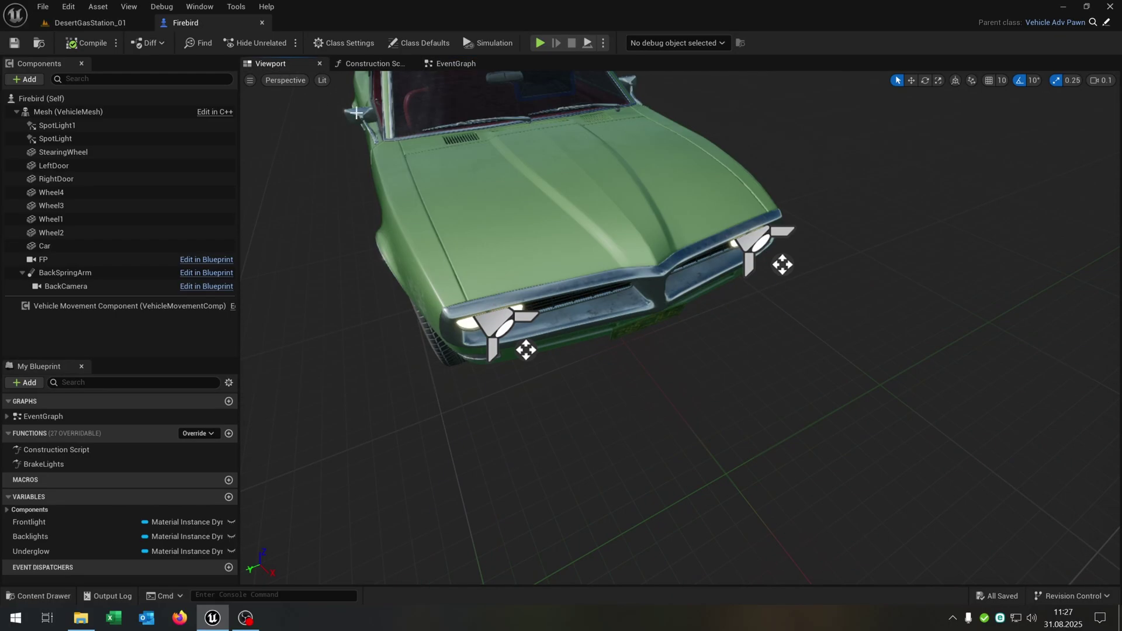
pyautogui.click(200, 7)
pyautogui.click(287, 70)
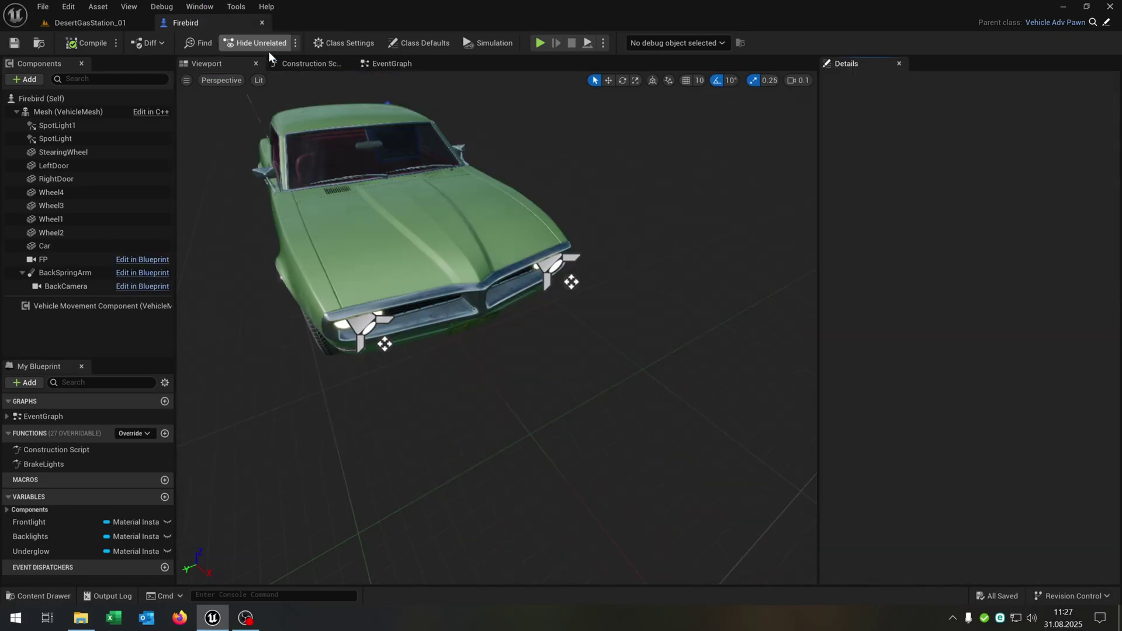
pyautogui.click(45, 246)
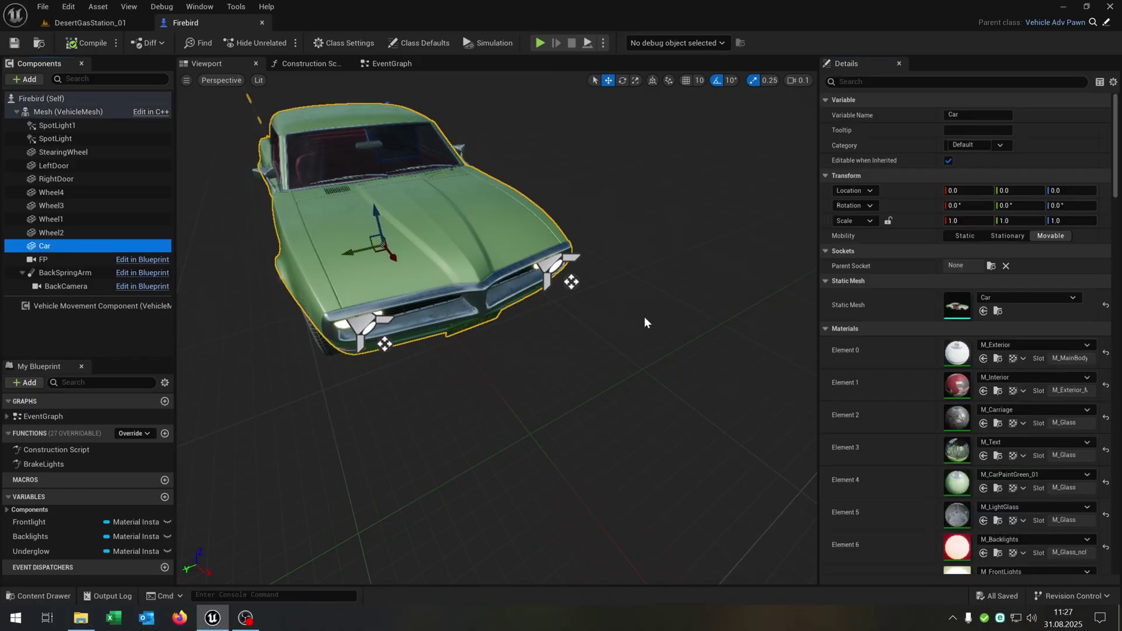
# Step: Assign the Frontlight_Inst material instance to the Car component's material Element 7
pyautogui.click(82, 21)
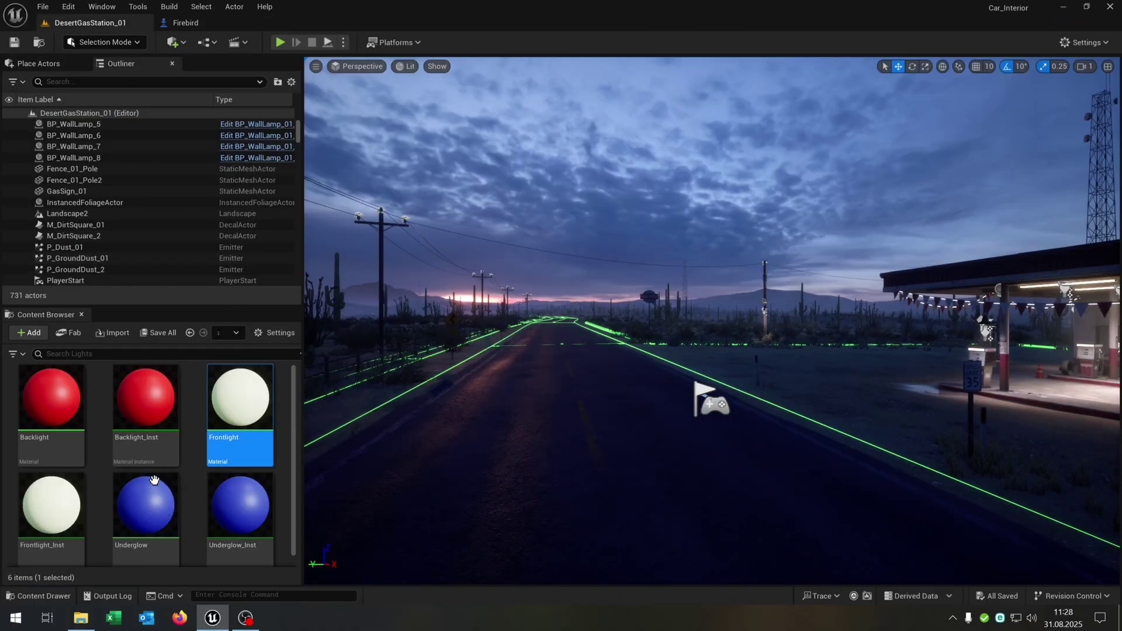
pyautogui.click(64, 504)
pyautogui.click(185, 22)
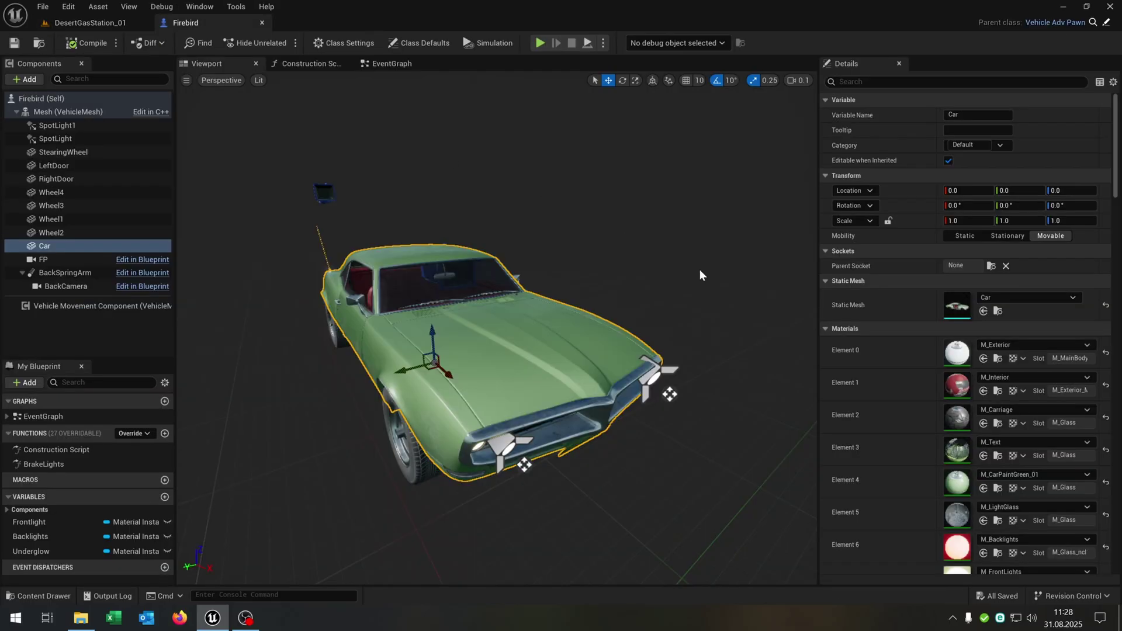
pyautogui.scroll(-5, 920, 417)
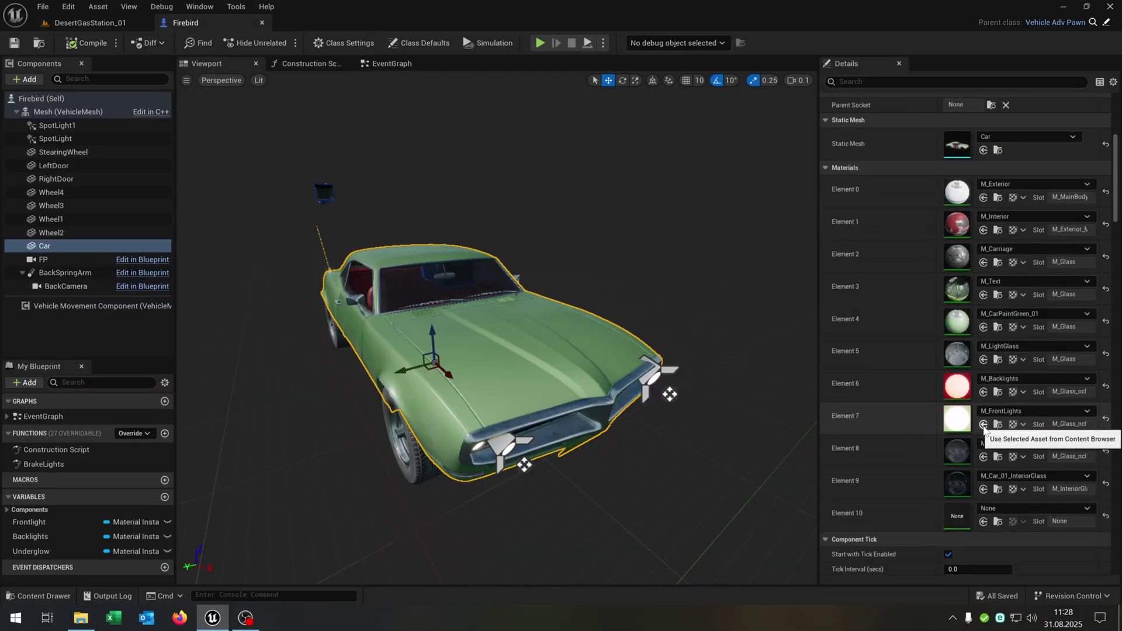
pyautogui.click(983, 425)
# Step: Assign the Backlight_Inst material instance to the Car component's material Element 6
pyautogui.click(83, 23)
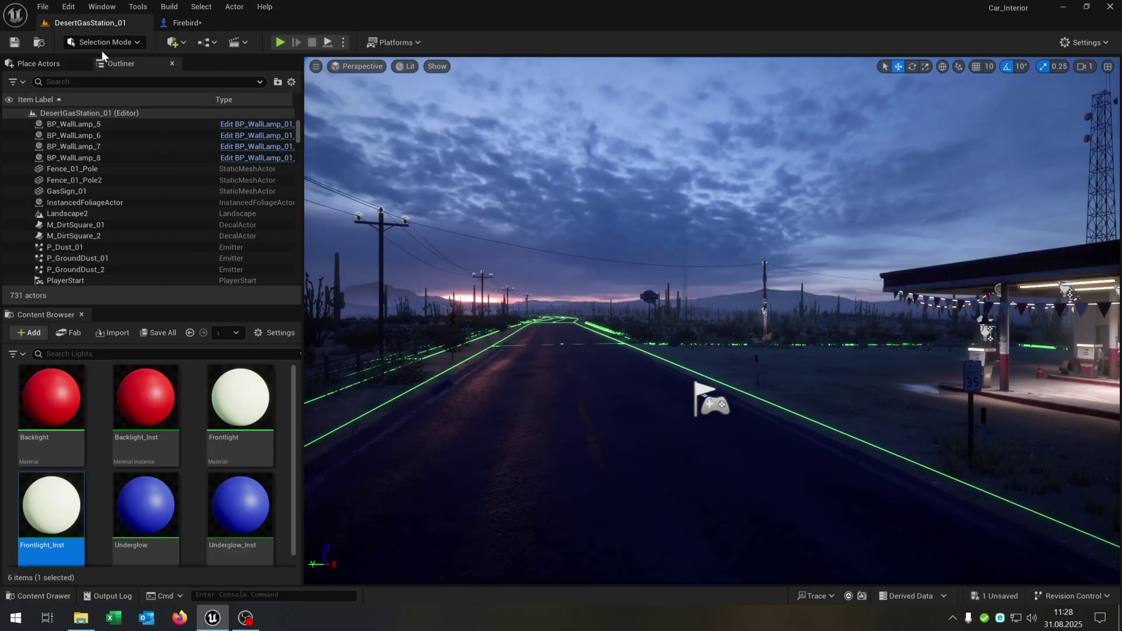
pyautogui.click(185, 22)
pyautogui.click(984, 392)
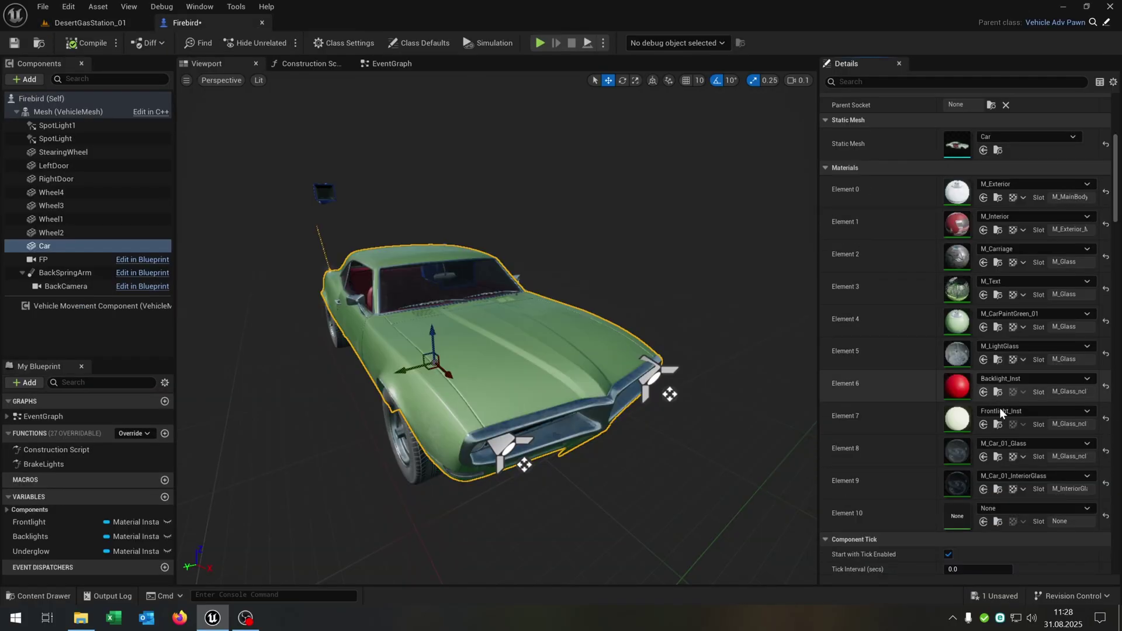
# Step: Assign the Underglow_Inst material instance to the Car component's material Element 10 and save the blueprint
pyautogui.click(110, 21)
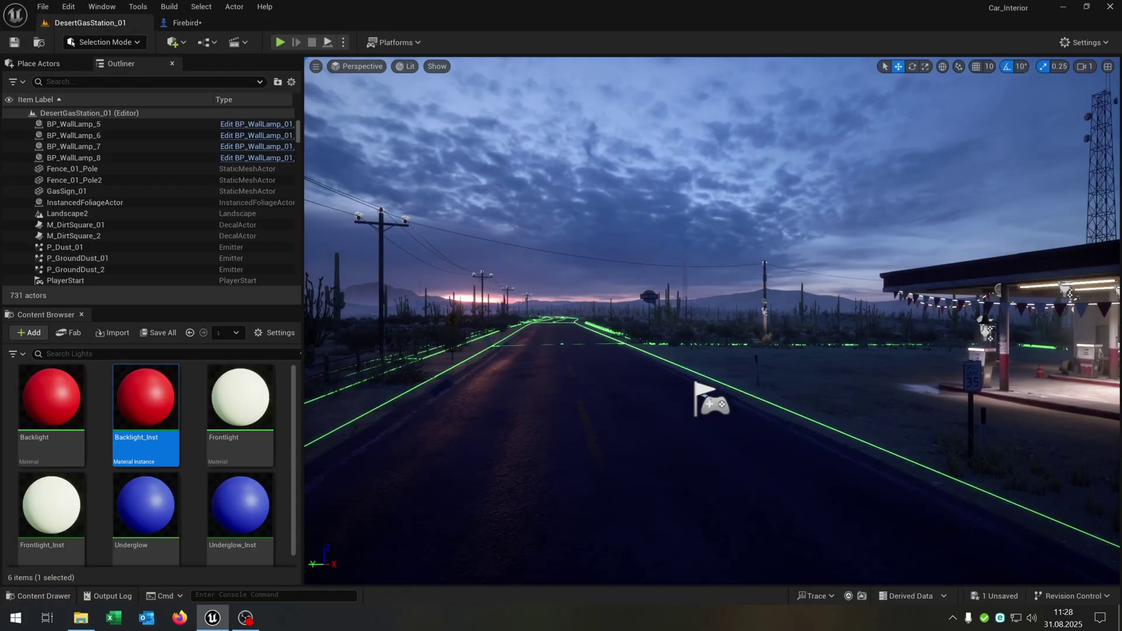
pyautogui.click(231, 487)
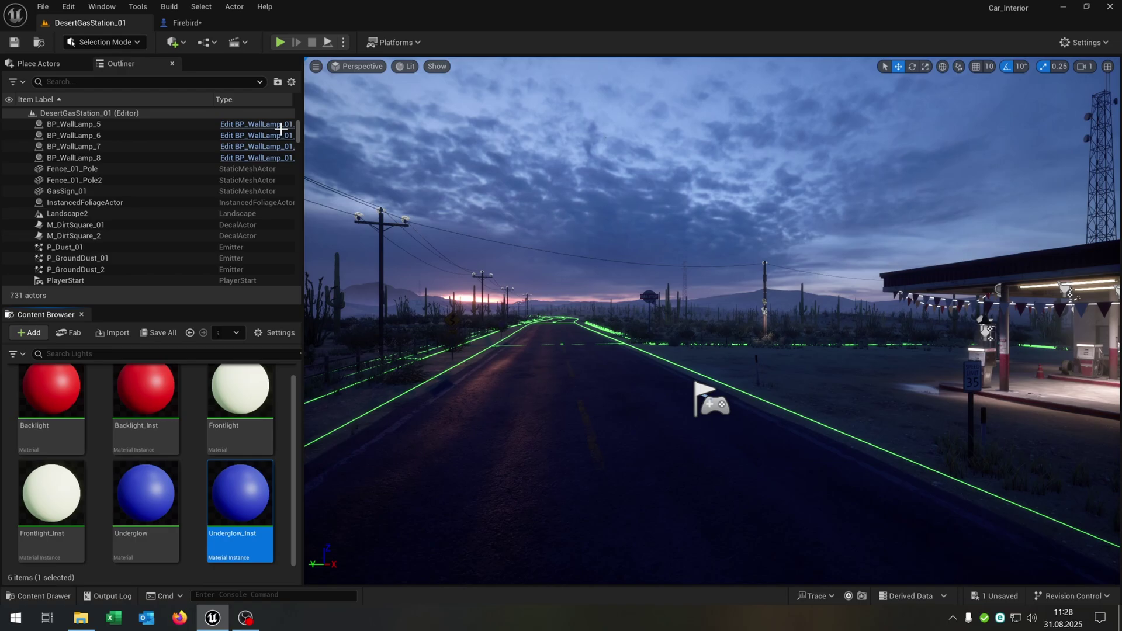
pyautogui.click(200, 26)
pyautogui.click(984, 521)
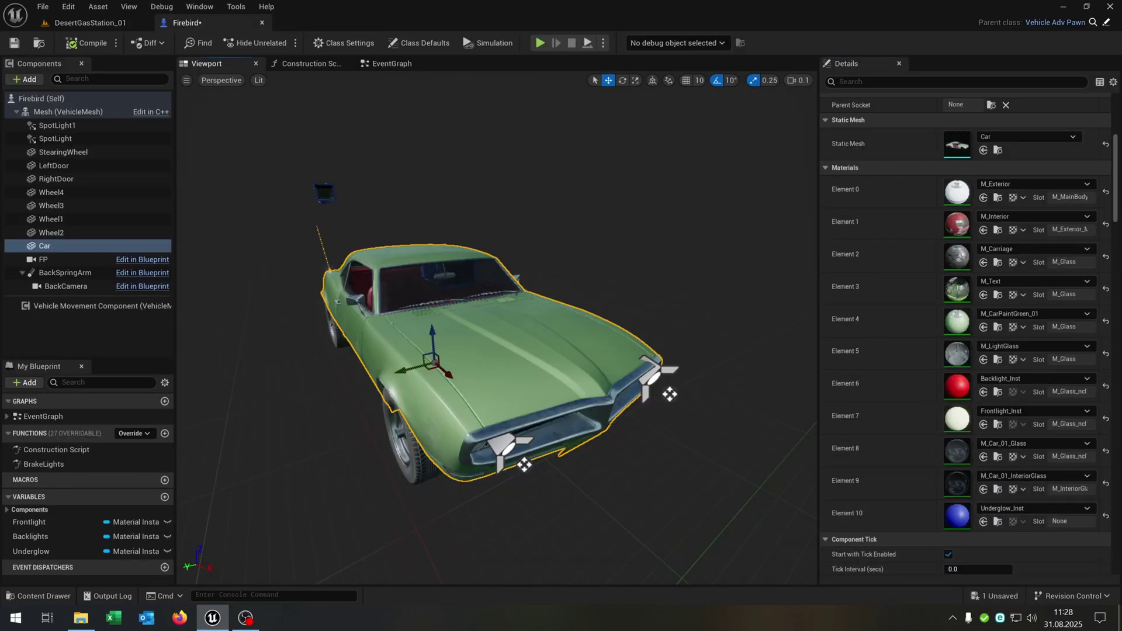
pyautogui.hotkey('ctrl', 's')
pyautogui.scroll(-3, 709, 309)
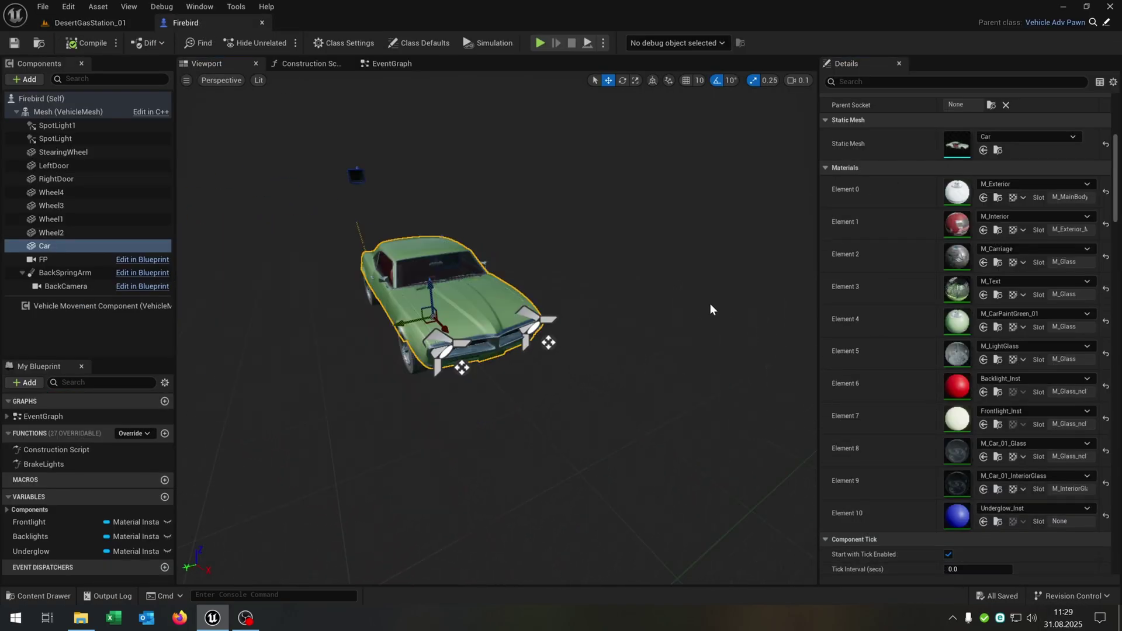
# Step: Play the DesertGasStation_01 level and switch on the car's underglow to test it
pyautogui.click(110, 27)
pyautogui.click(275, 40)
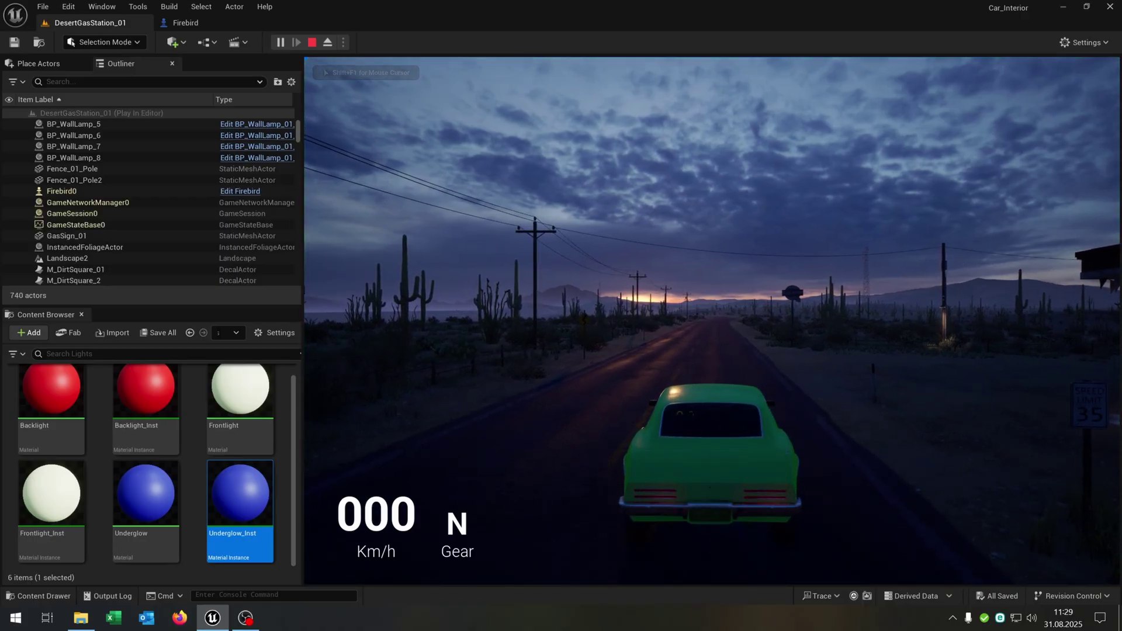
pyautogui.press('u')
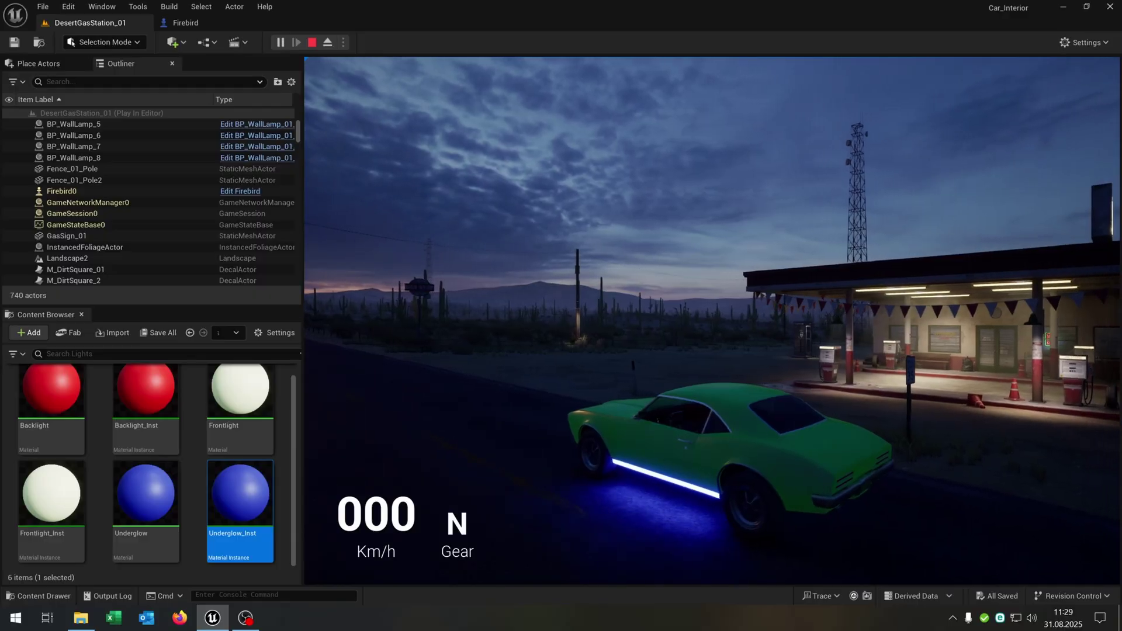